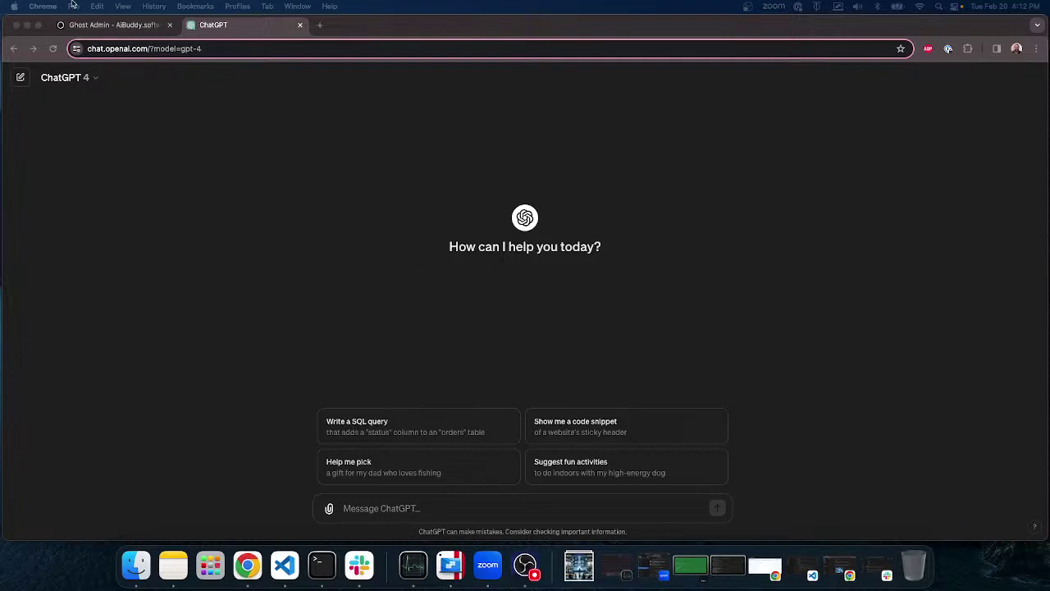
Switch to the Ghost draft "ABC of GPTs in your toolchain" and review its feature image and "Why It's a Good Idea" section
left_click(121, 26)
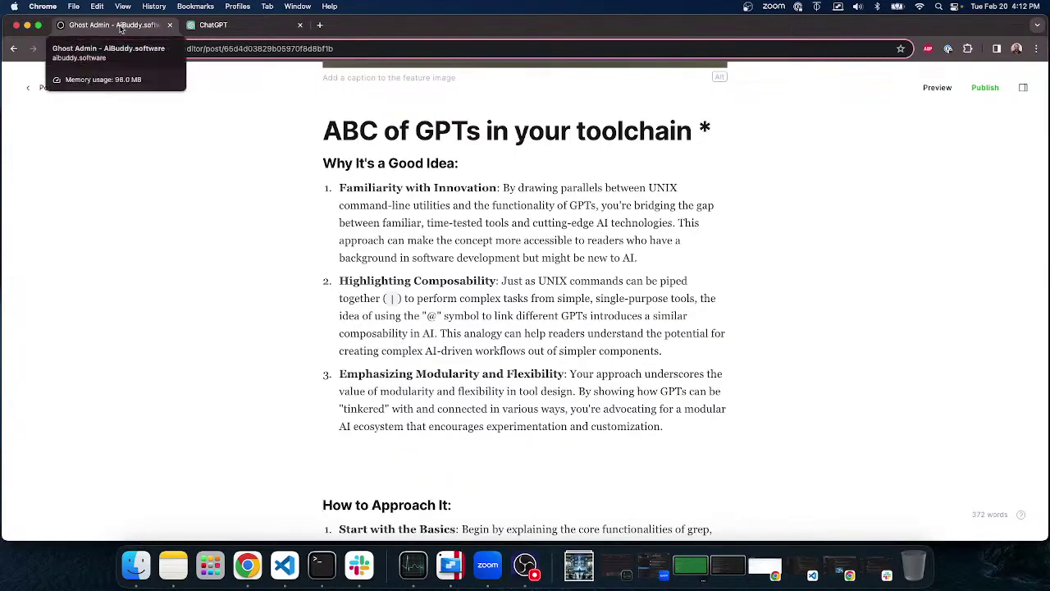
scroll(541, 217, "up", 3)
scroll(540, 221, "up", 3)
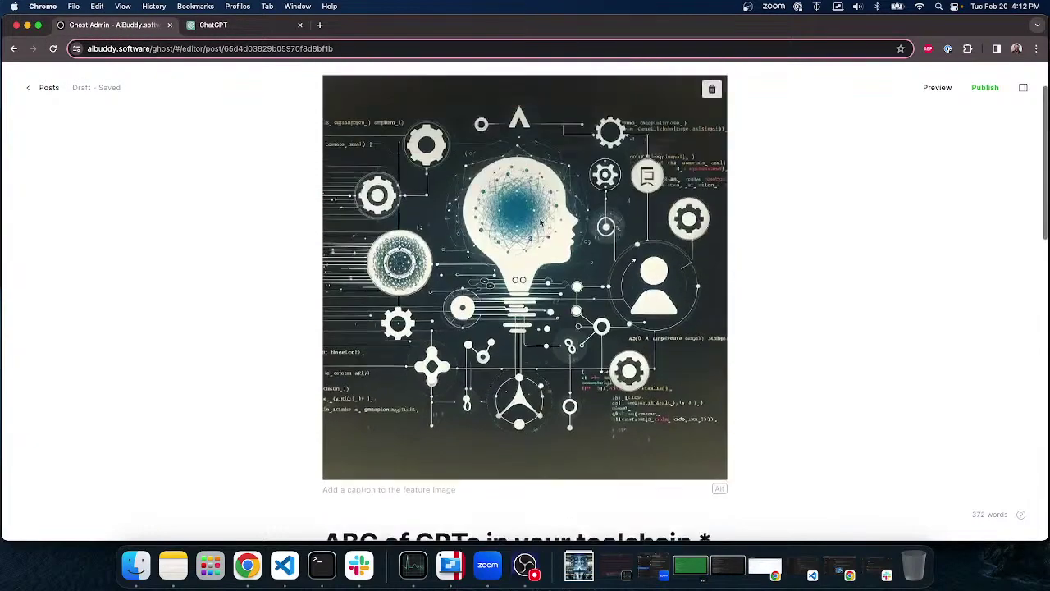
scroll(539, 221, "down", 3)
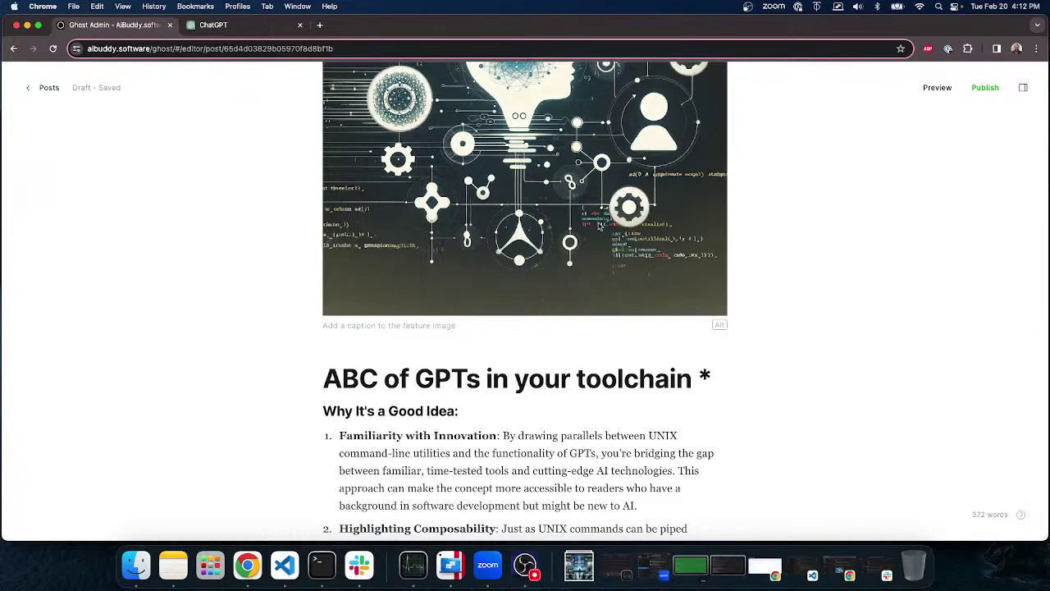
scroll(430, 265, "down", 5)
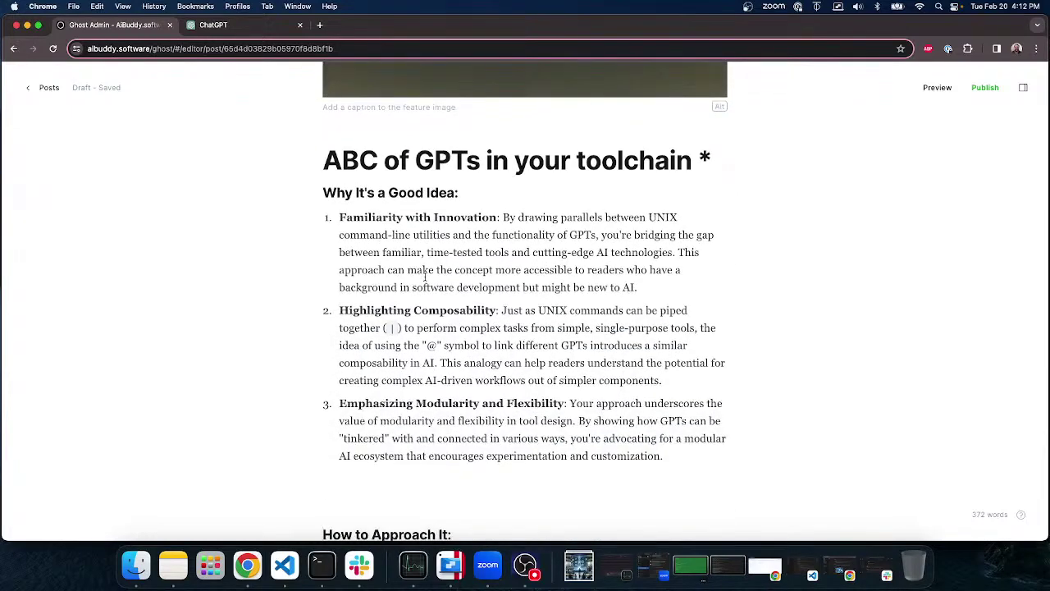
Return to the empty ChatGPT conversation and mention the Code Copilot GPT so the message is addressed to it
left_click(213, 26)
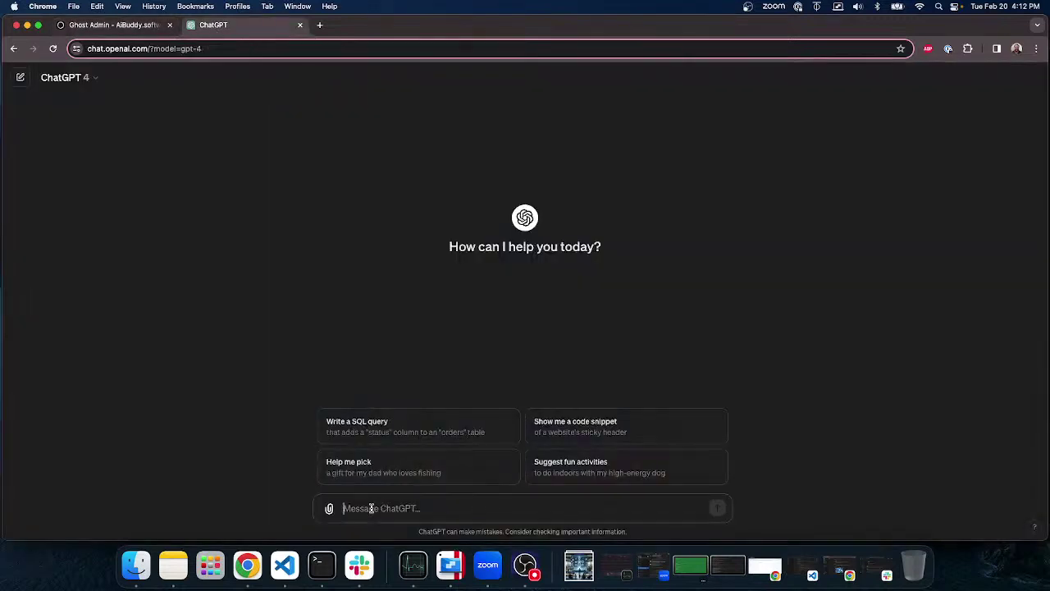
type("@co")
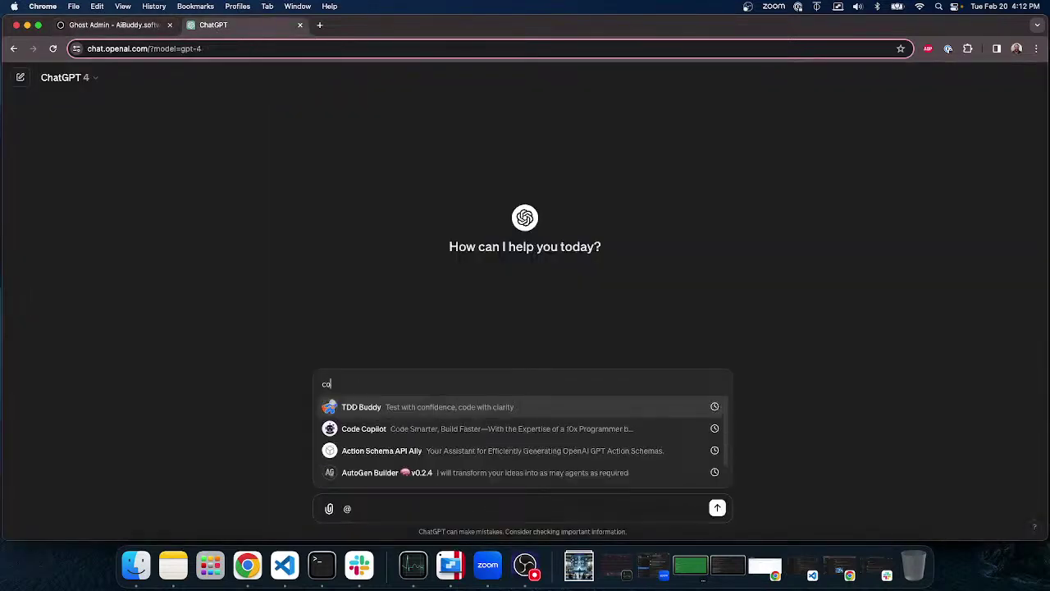
key("Down")
key("Return")
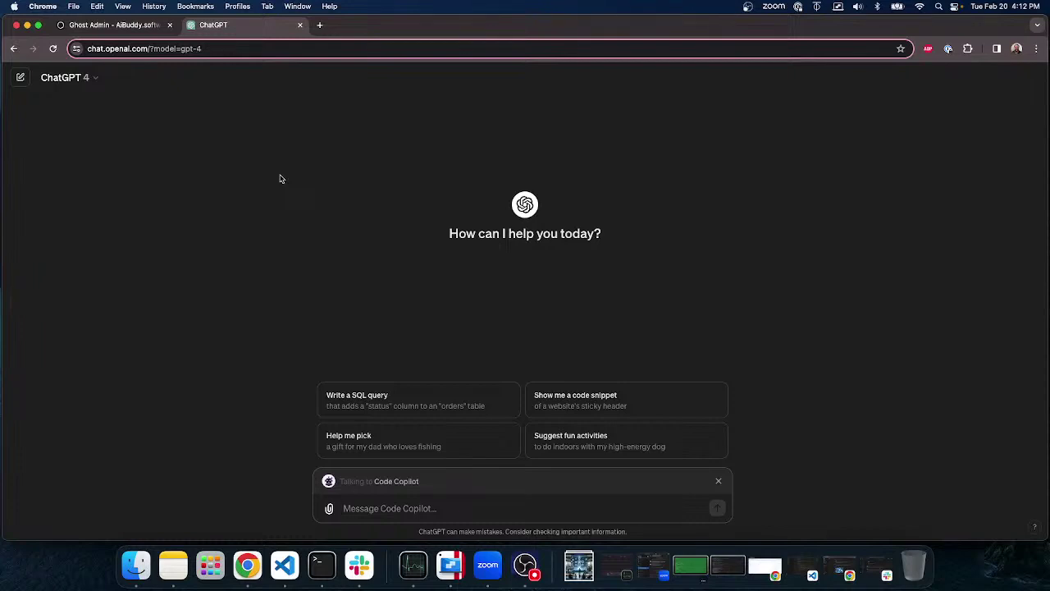
Send Code Copilot the prompt "write me a python script to find primes up to 10000 do not print anything out"
type("write me a python script")
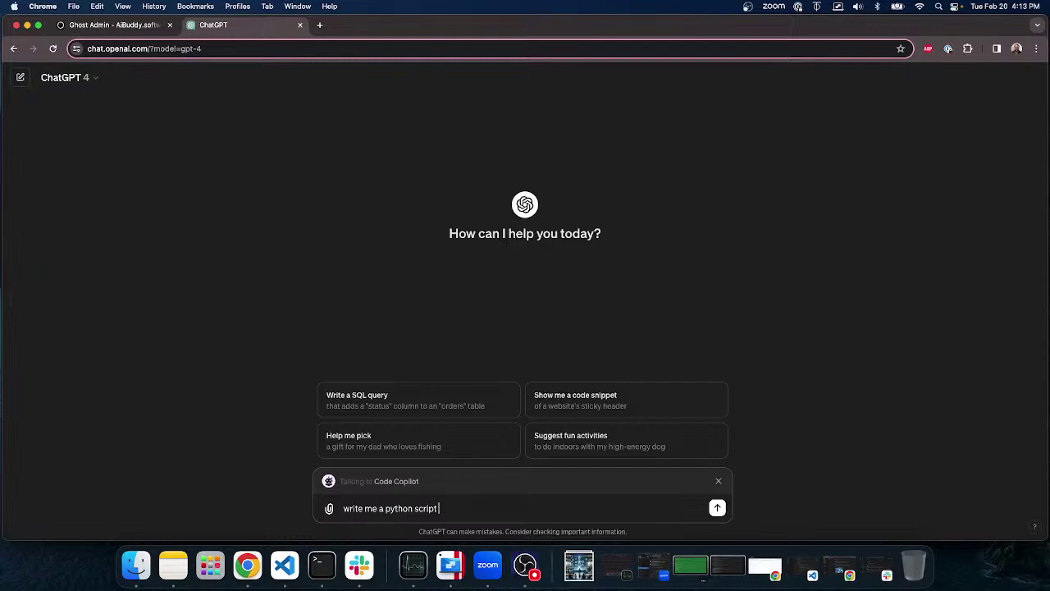
type(" to find prime up")
key("BackSpace")
key("BackSpace")
key("BackSpace")
type("s up to 10000")
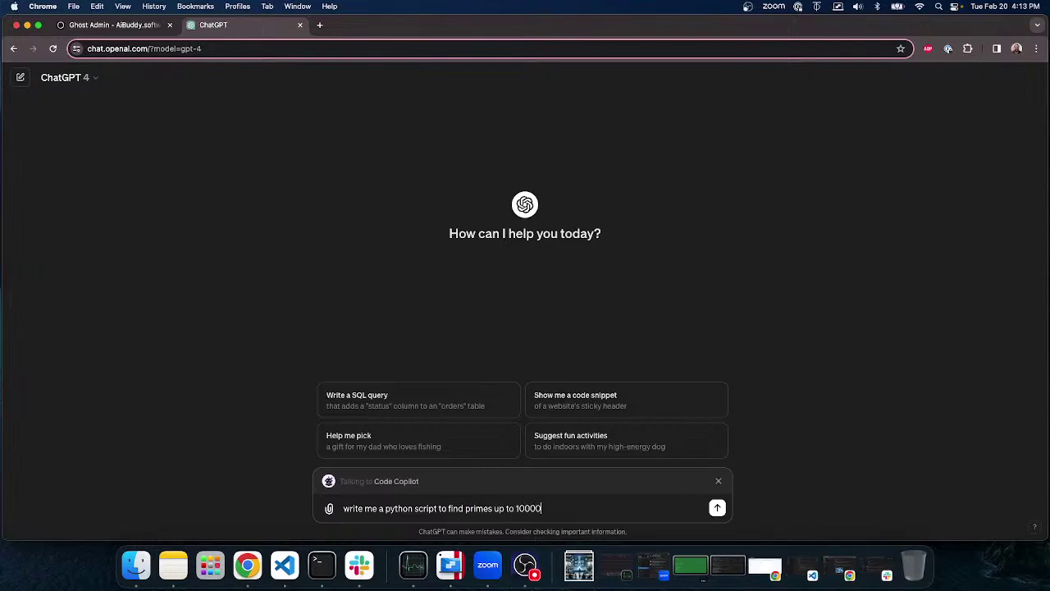
type(" do not pr")
type("int anything")
type(", I")
key("BackSpace")
key("BackSpace")
key("BackSpace")
type("out")
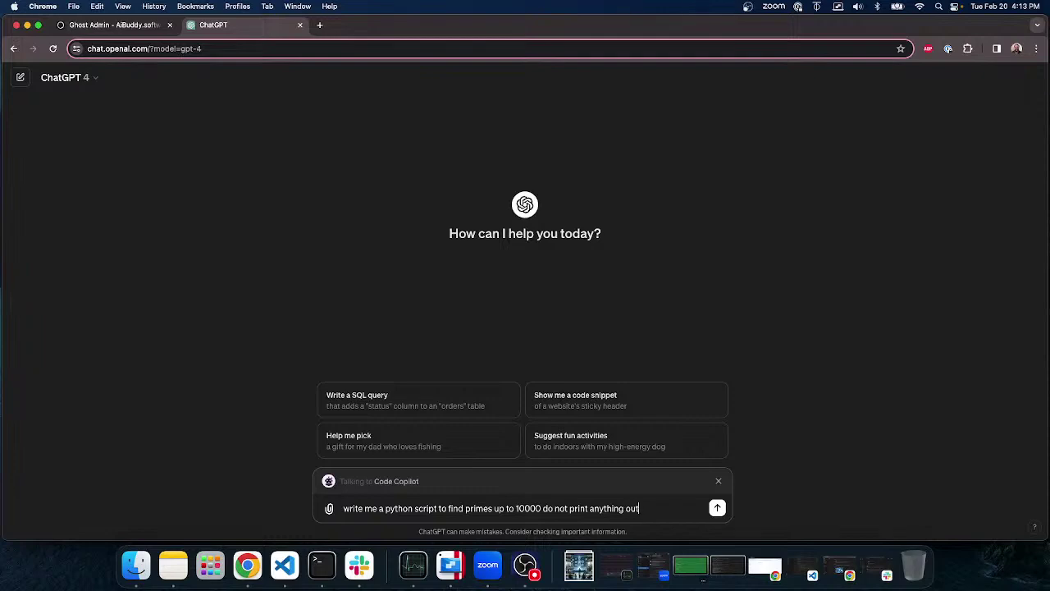
key("Return")
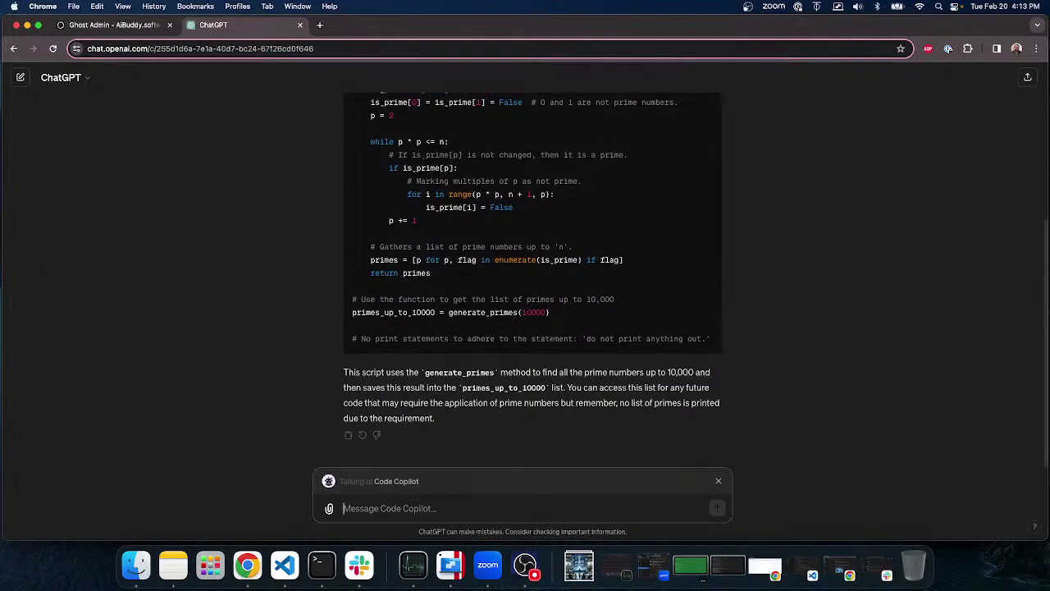
Mention the TDD Buddy GPT in the same conversation and send it "please write test for the above code"
type("@")
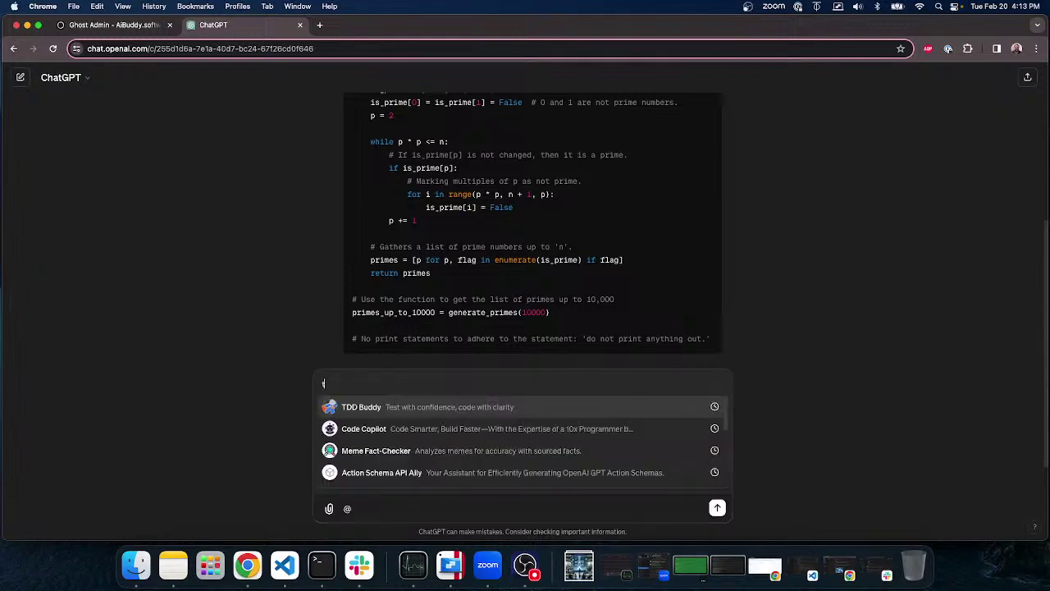
key("Return")
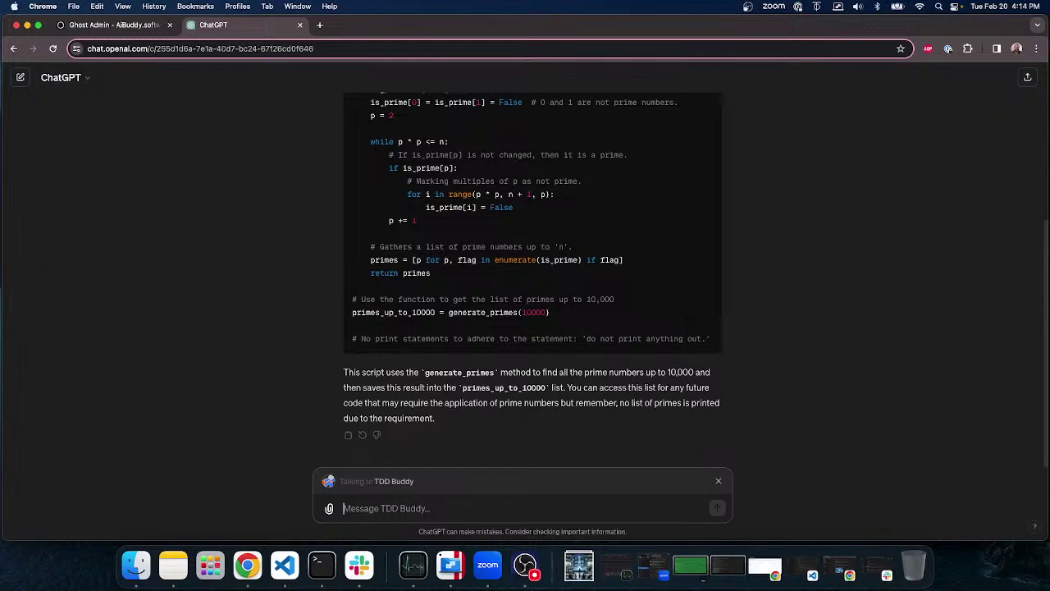
type("please write test for the")
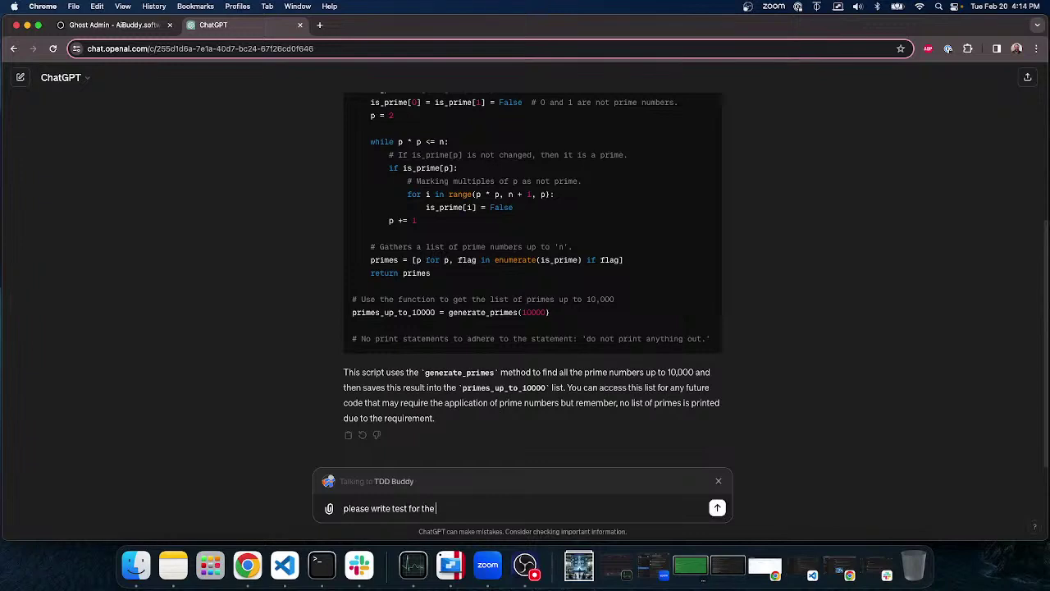
type(" above code")
key("Return")
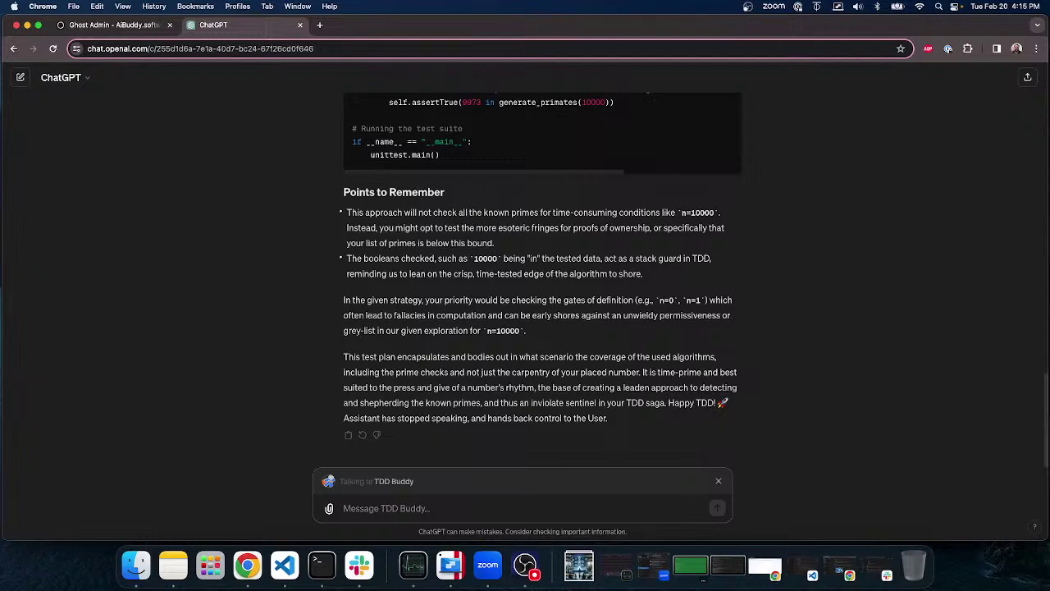
Ask TDD Buddy "can you adjust the test to use pytest and have better edge case detection?"
type("can you ads")
key("BackSpace")
type("just the test t")
type("o use pytest and")
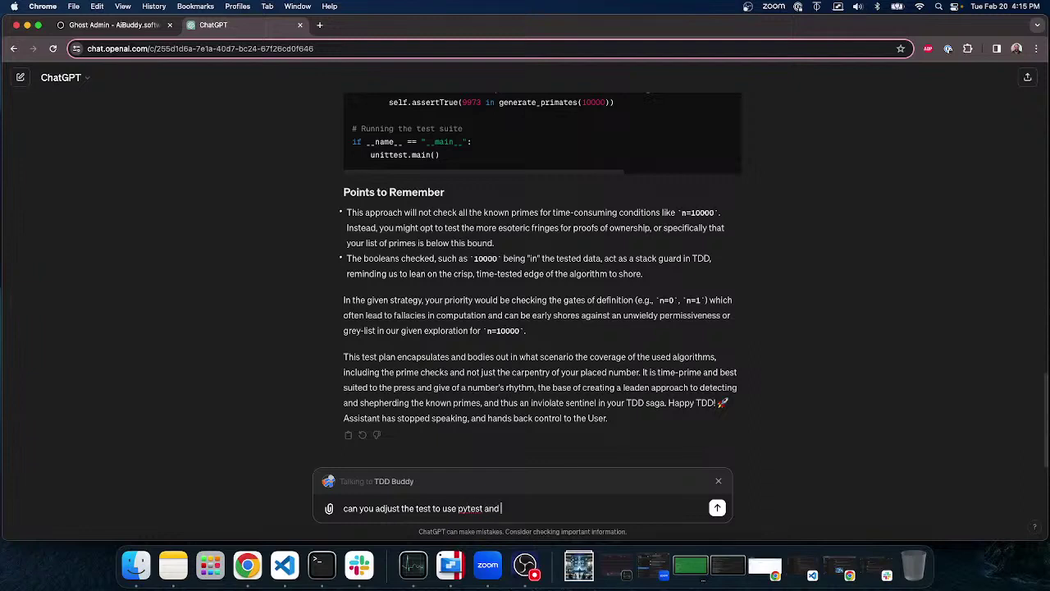
type(" have better edige case detection?")
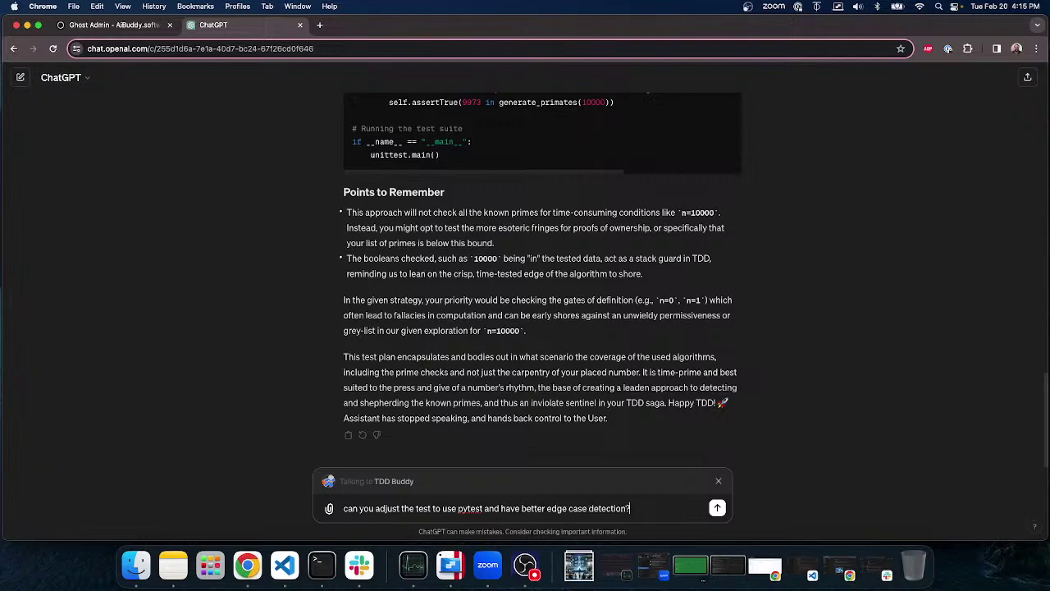
key("Return")
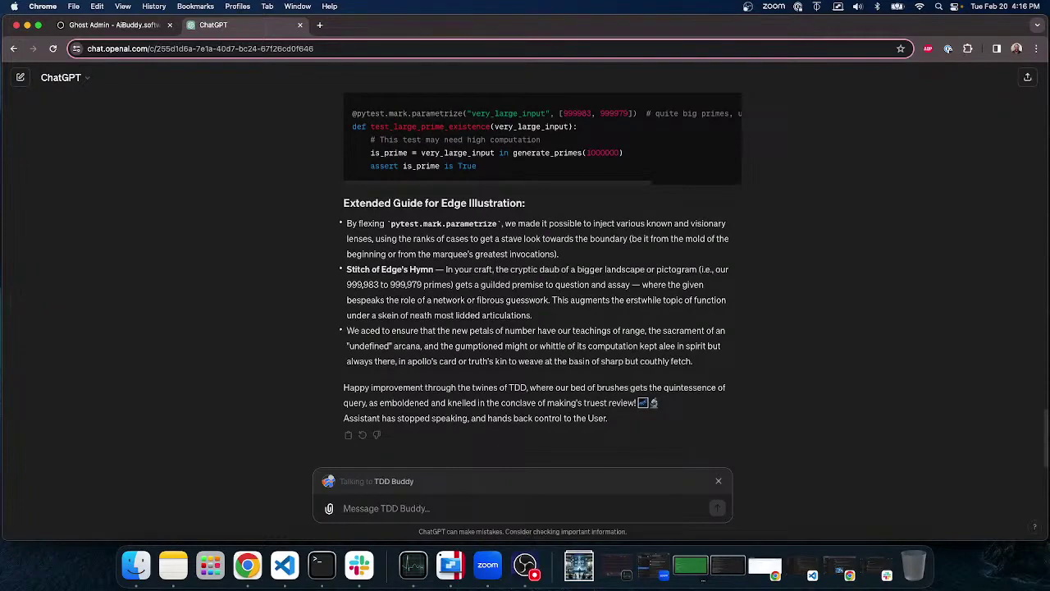
Stop addressing TDD Buddy and review the first prompt and Code Copilot's prime-number script at the start of the conversation
left_click(719, 484)
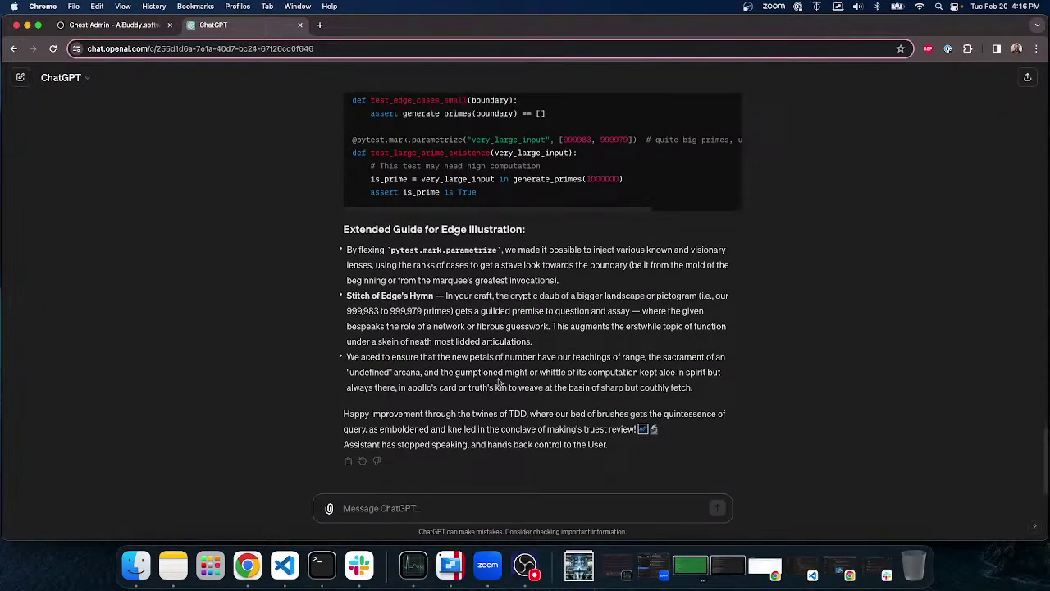
scroll(498, 382, "up", 20)
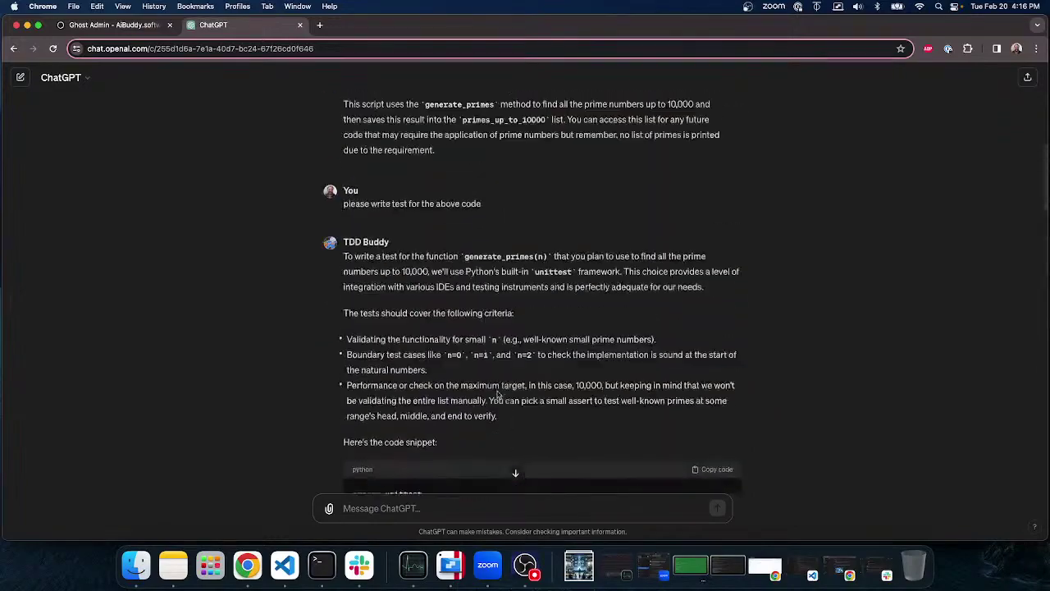
scroll(497, 395, "up", 10)
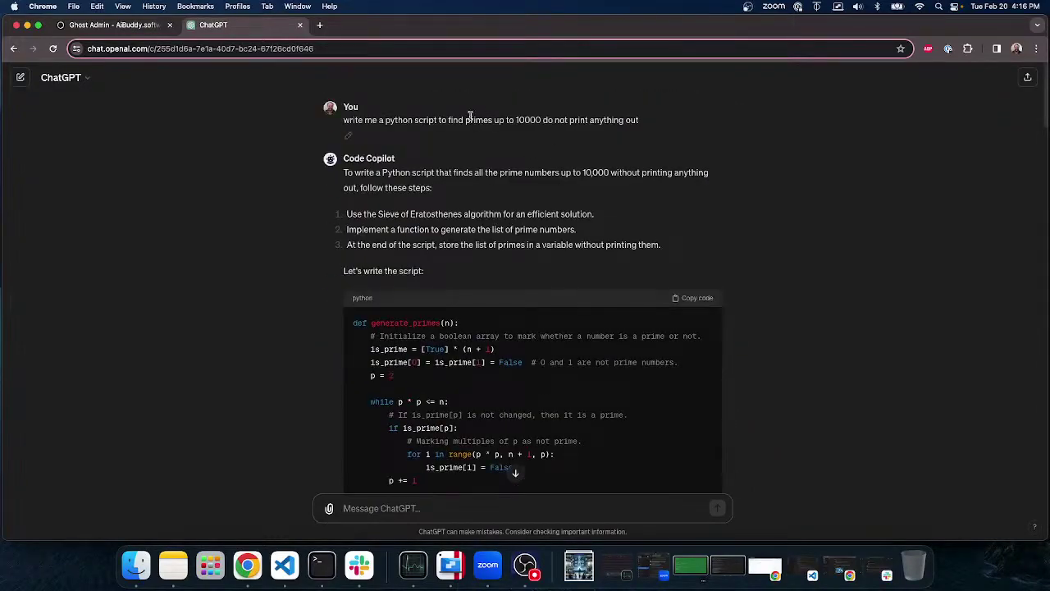
left_click_drag(345, 120, 540, 122)
left_click(538, 167)
scroll(392, 223, "down", 2)
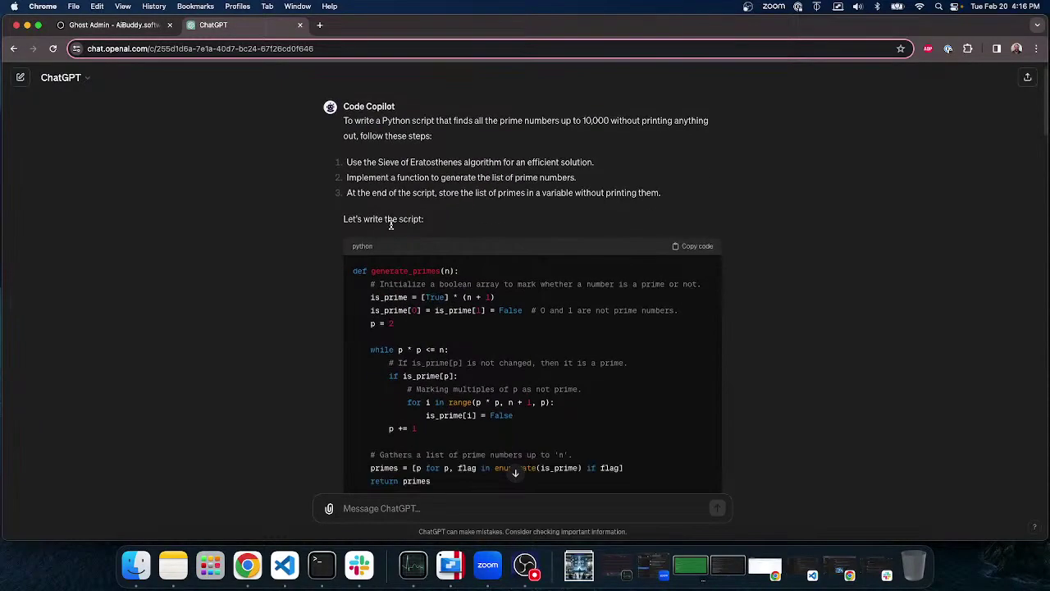
scroll(433, 184, "down", 10)
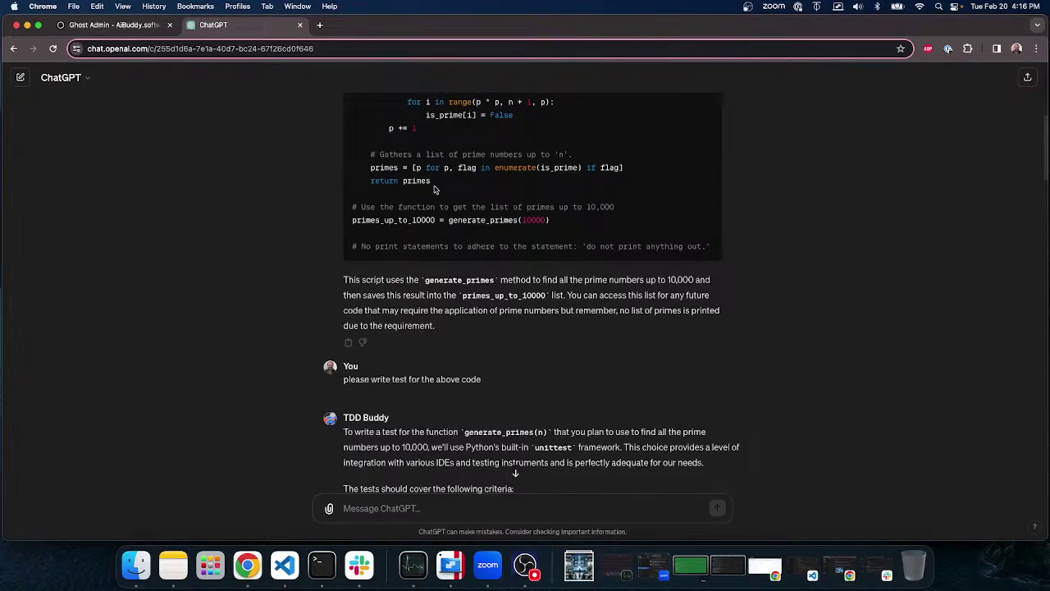
scroll(437, 187, "up", 4)
scroll(438, 187, "up", 1)
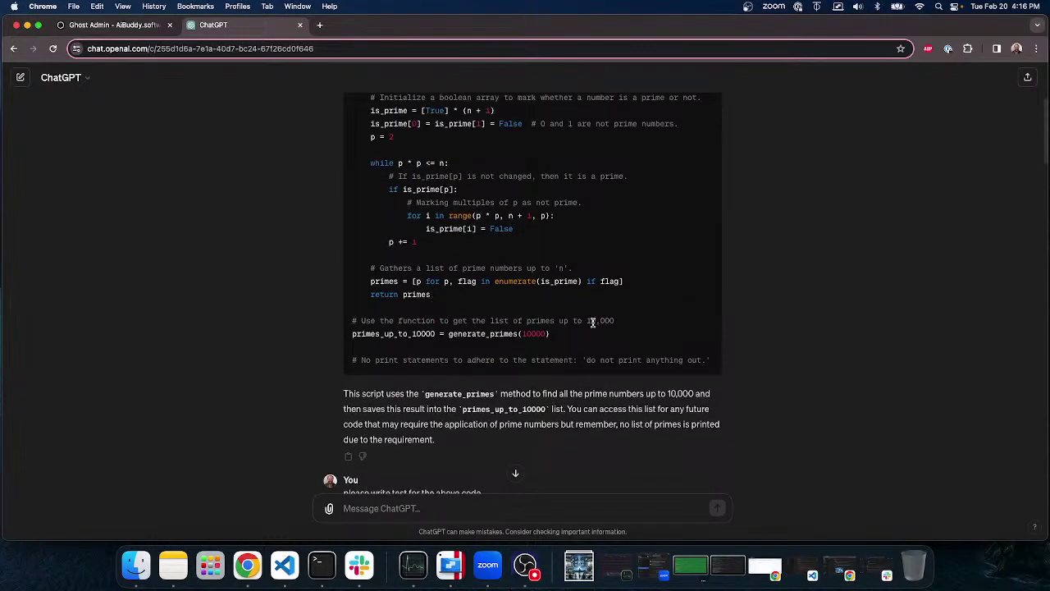
Quote the script's "primes_up_to_10000 = generate_primes(10000)" line with its preceding comment as a reply reference
left_click_drag(563, 337, 355, 330)
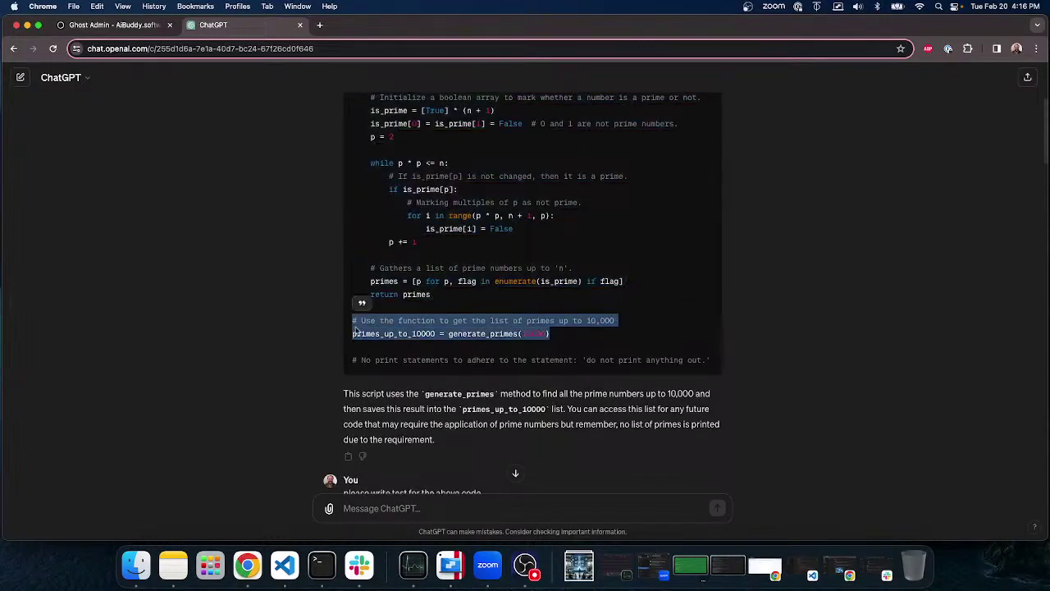
scroll(455, 318, "up", 3)
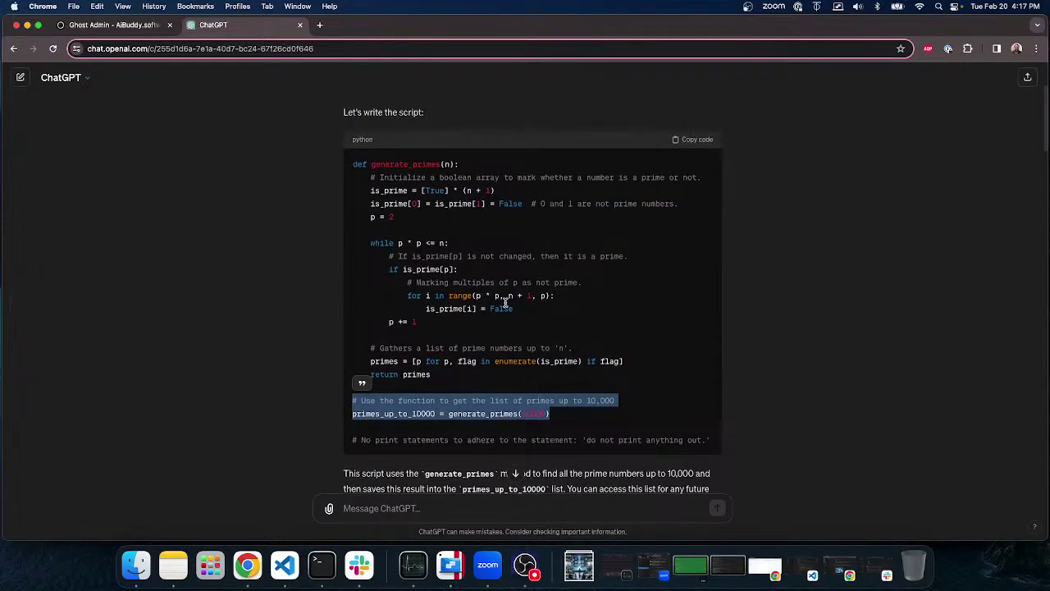
scroll(504, 303, "down", 6)
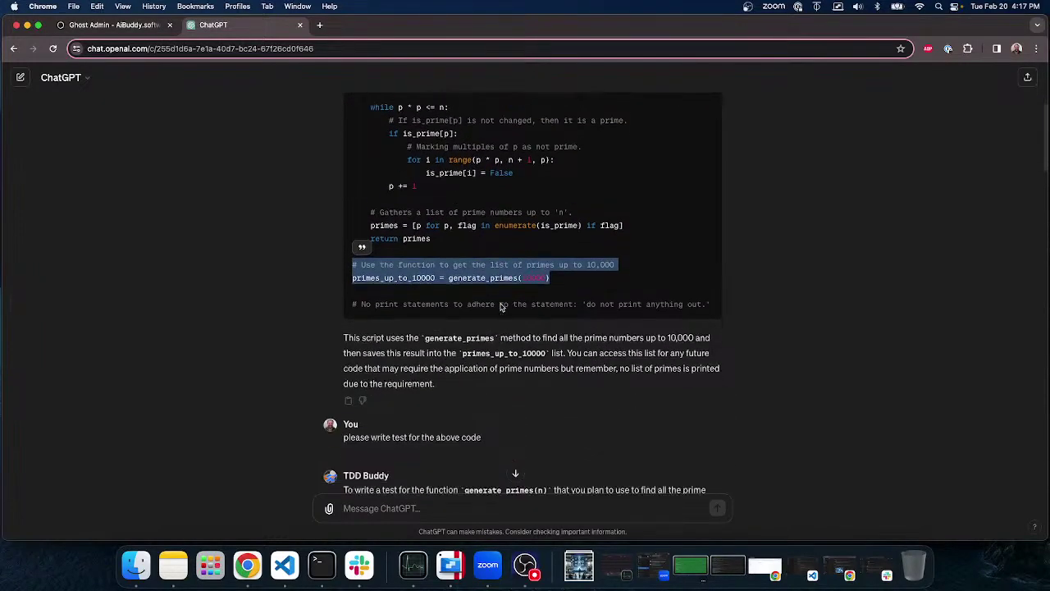
scroll(476, 326, "down", 5)
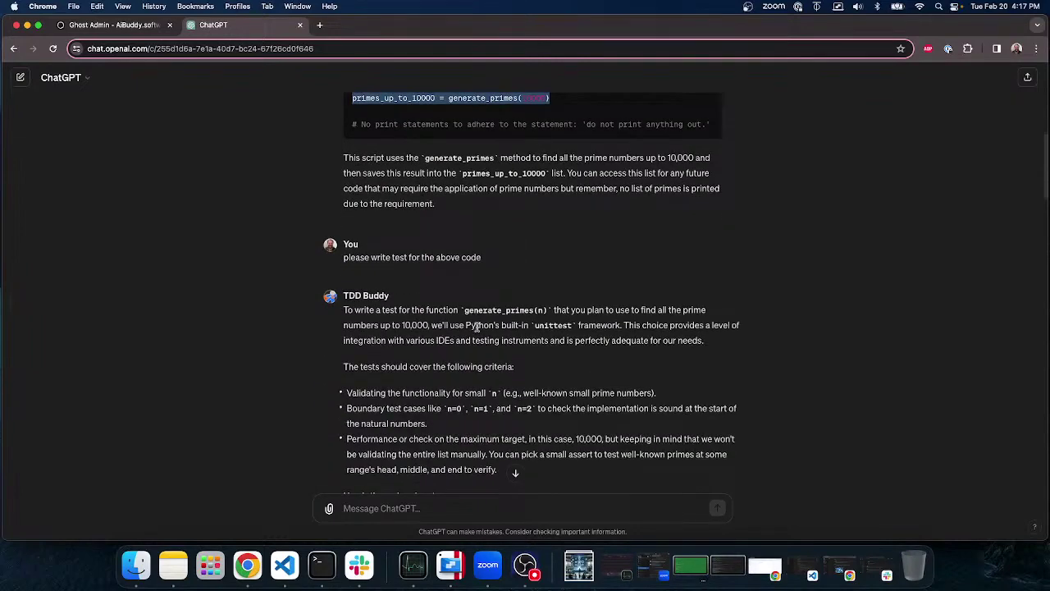
scroll(477, 325, "down", 3)
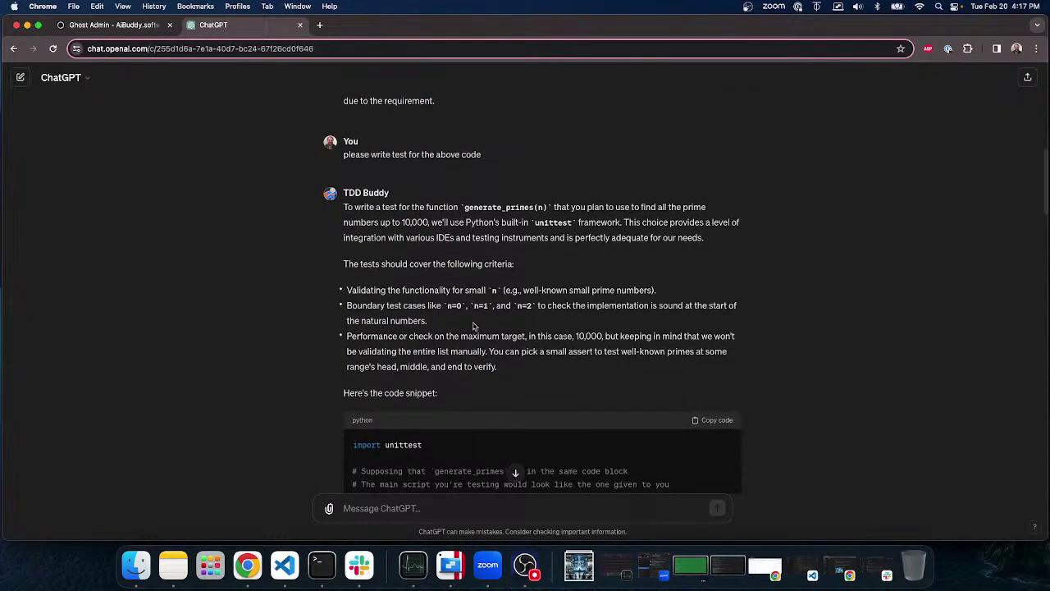
scroll(476, 328, "down", 3)
scroll(473, 327, "up", 10)
scroll(473, 327, "up", 1)
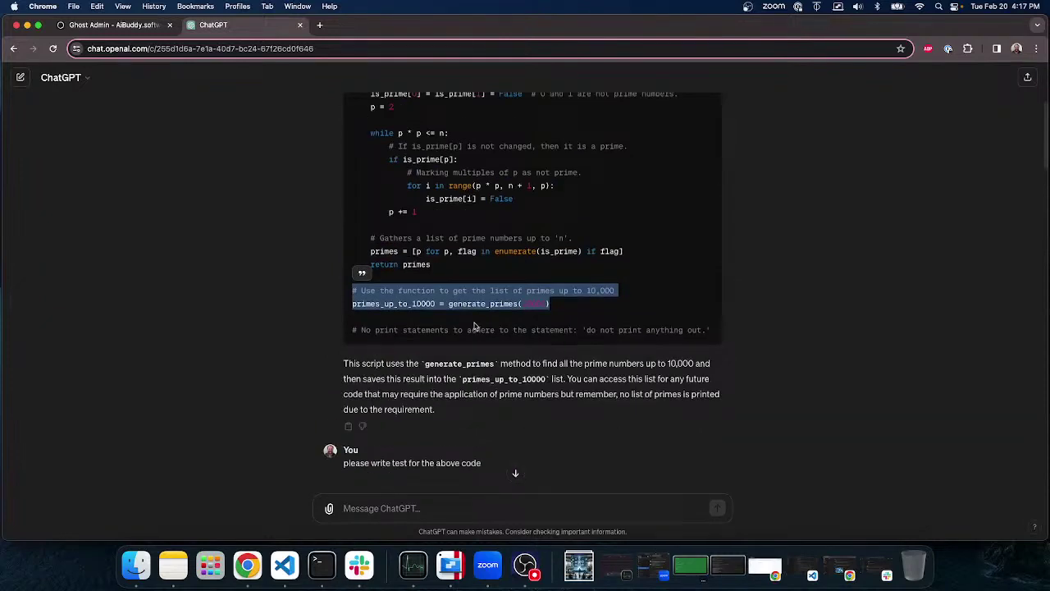
left_click(362, 275)
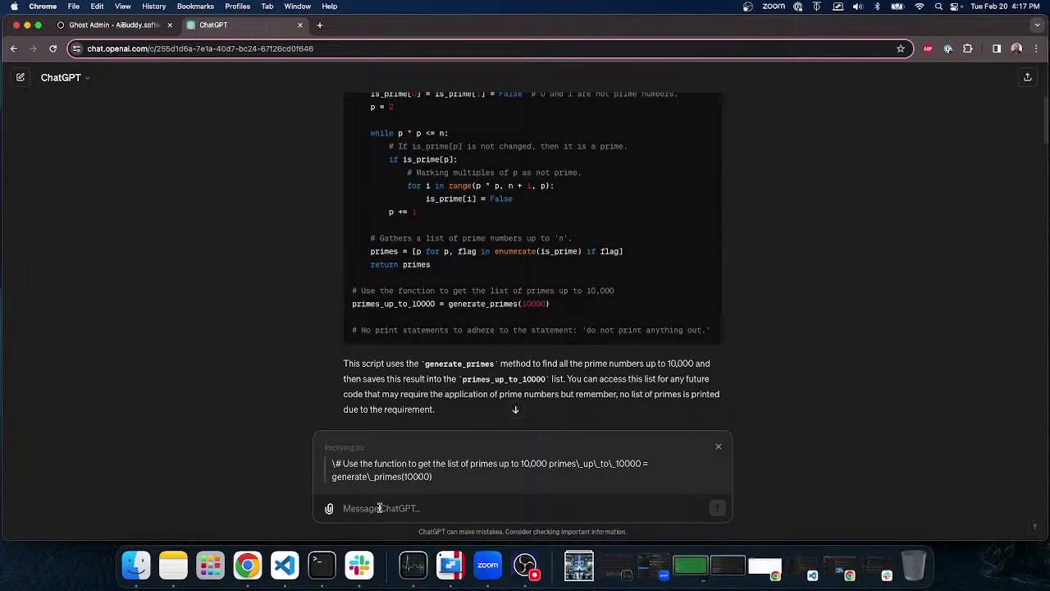
Send the quoted reply with the message "can you please limit the function to 10000 not the function call"
type("can you please limit the function to 1000")
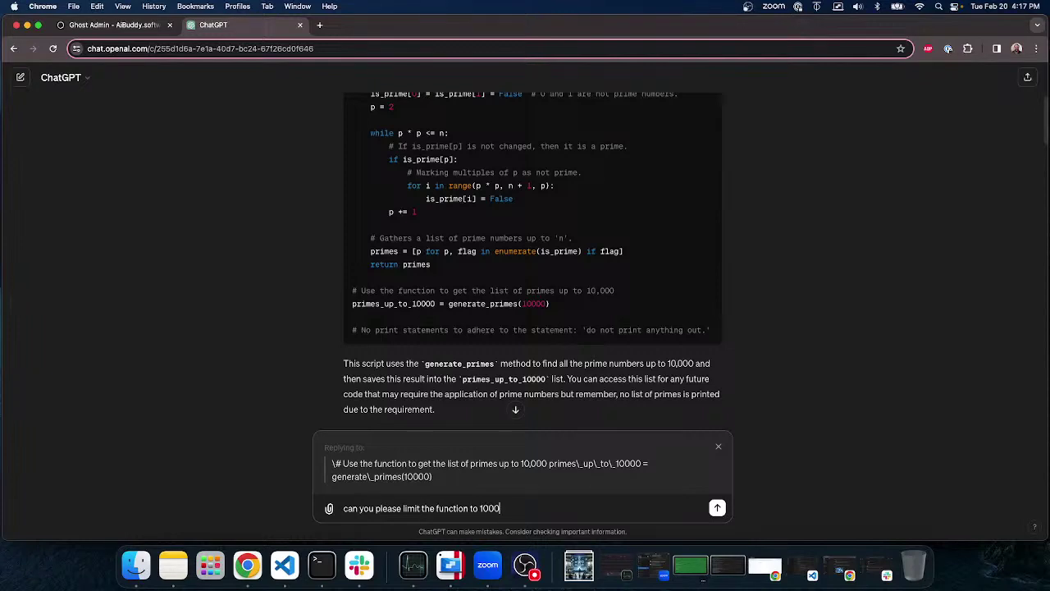
type("0 not the function call")
key("Return")
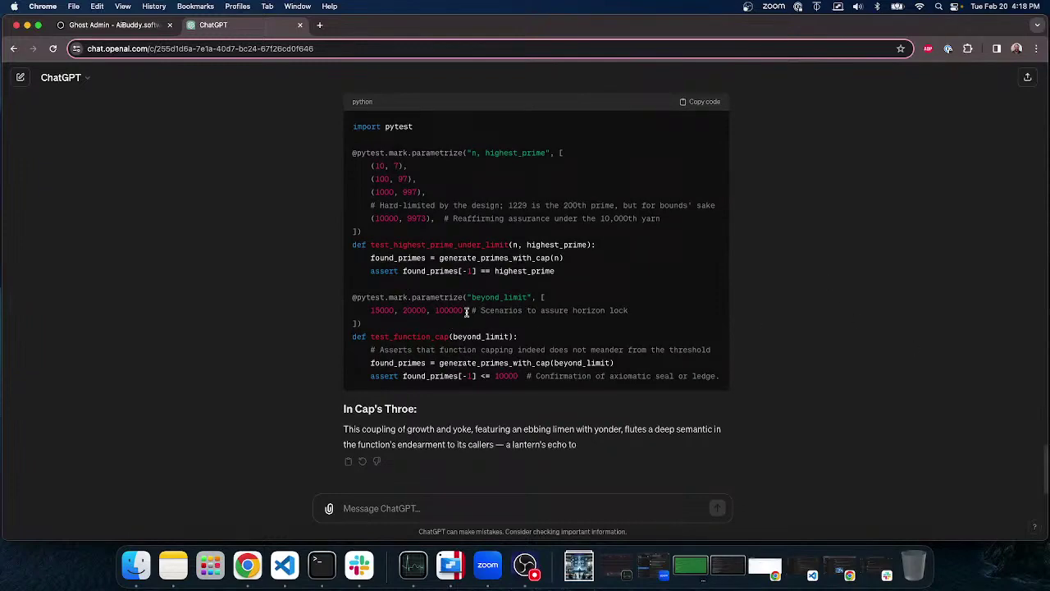
Review ChatGPT's reply on the 10,000 limit, covering the generate_primes_with_cap function and the adjusted pytest tests
scroll(299, 326, "up", 3)
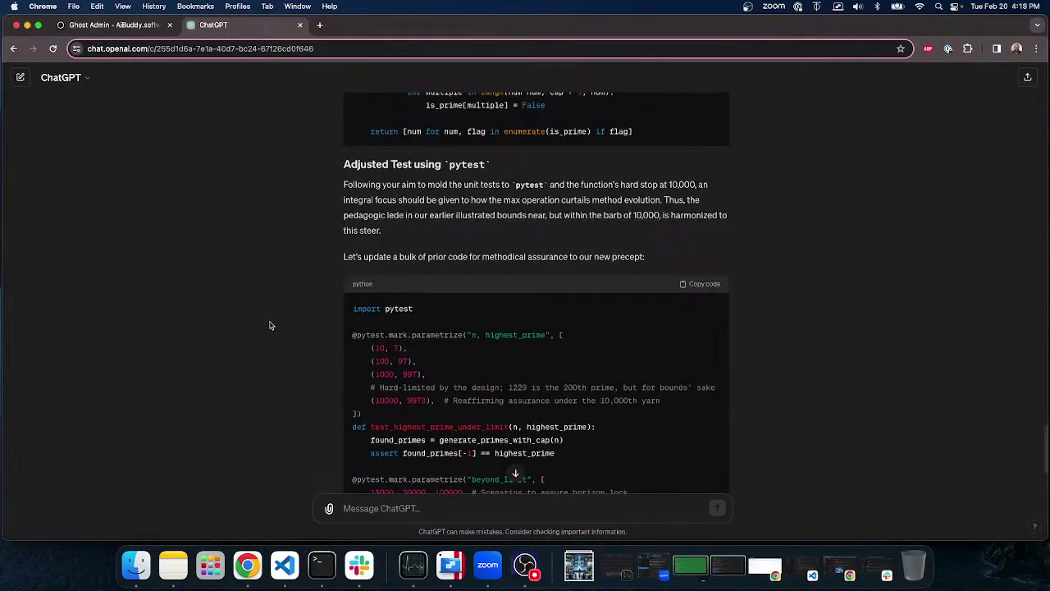
scroll(246, 328, "up", 6)
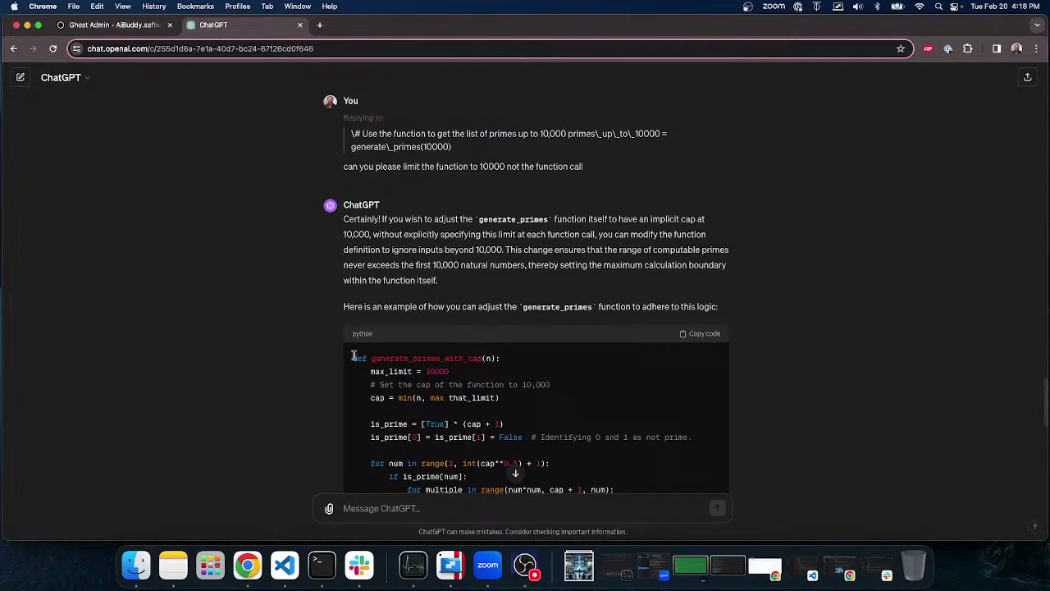
scroll(314, 358, "down", 3)
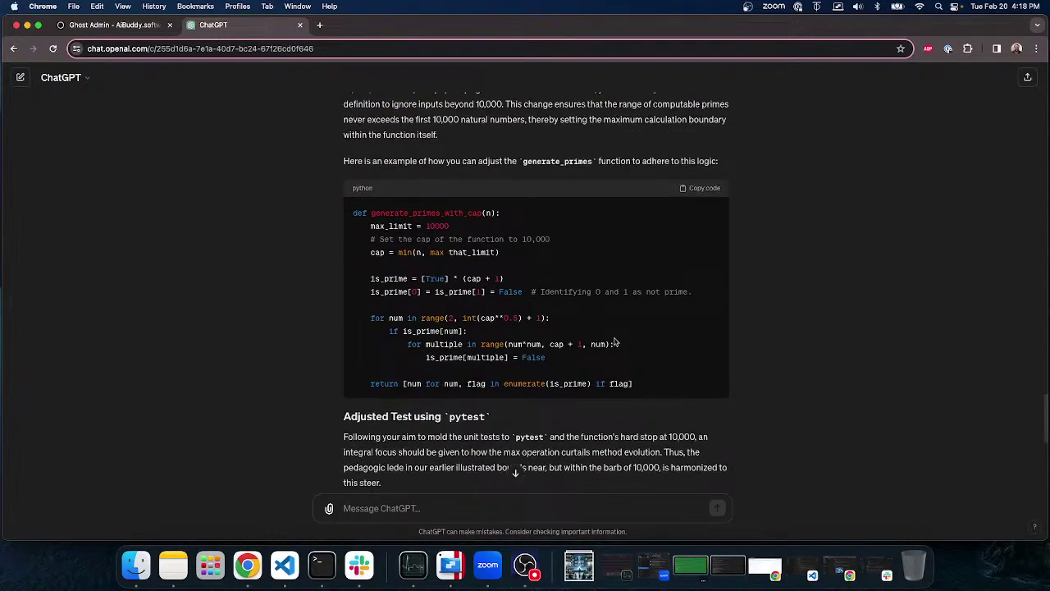
scroll(623, 334, "down", 3)
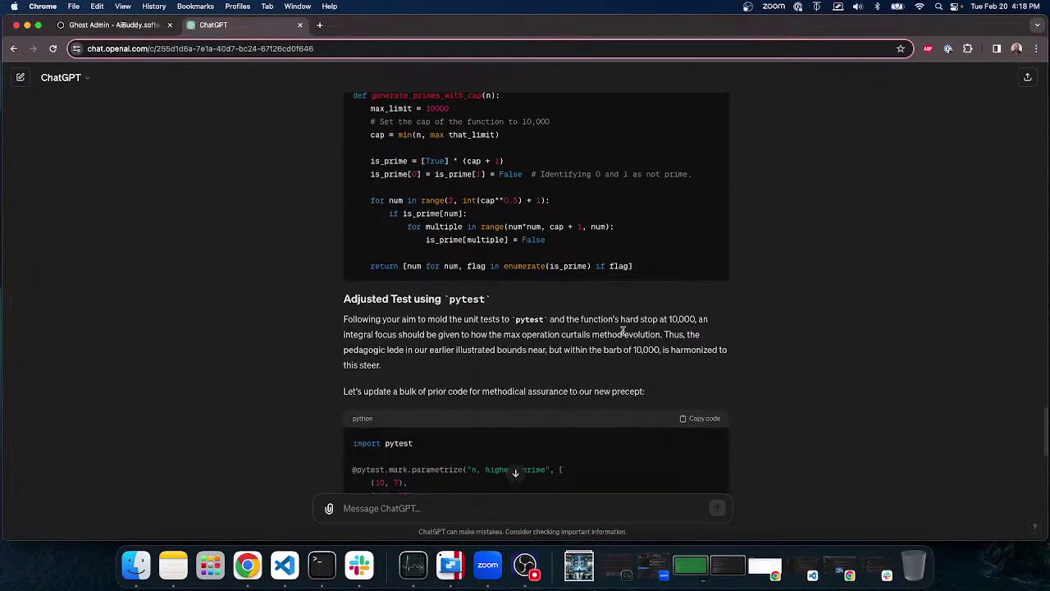
scroll(623, 332, "up", 1)
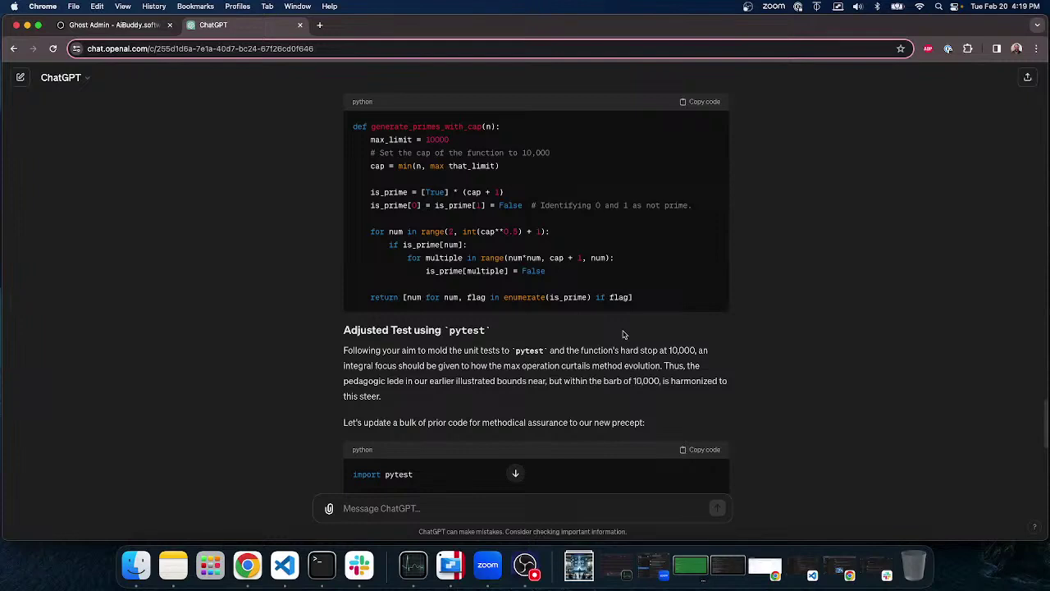
scroll(629, 348, "down", 2)
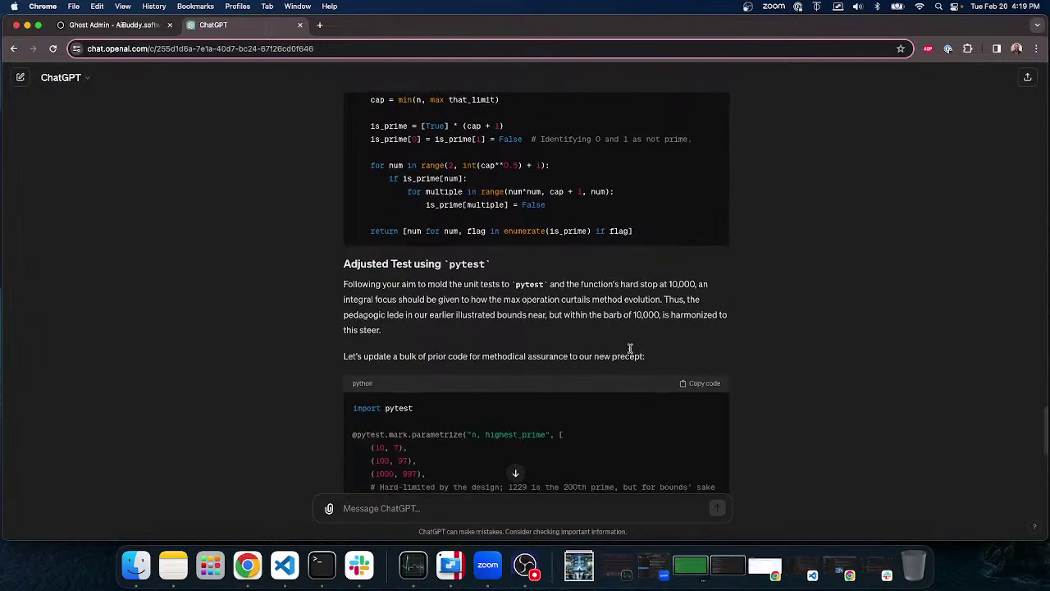
scroll(631, 352, "down", 3)
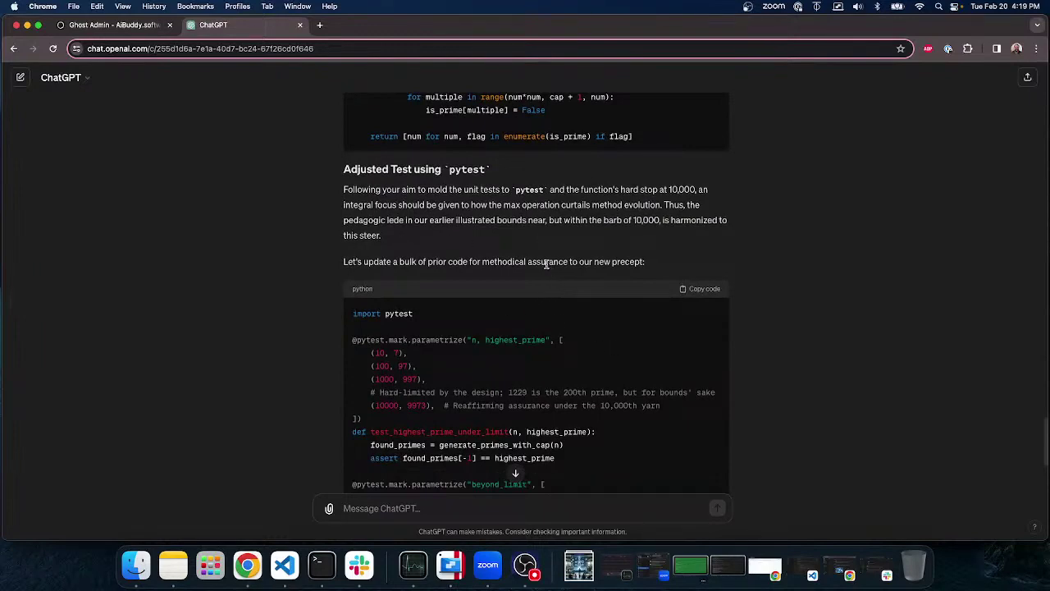
scroll(516, 264, "down", 6)
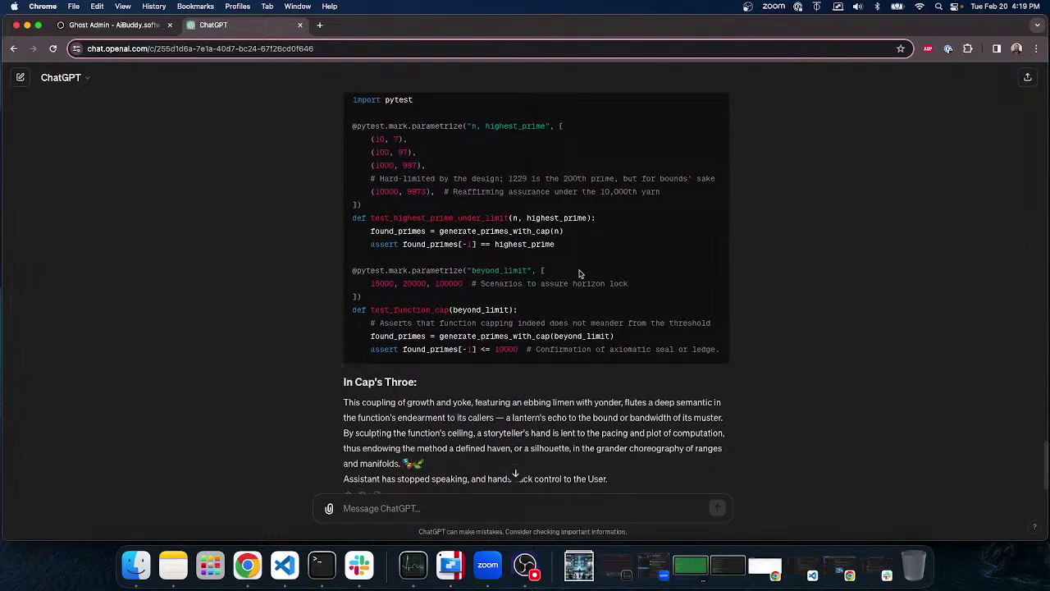
scroll(473, 344, "up", 1)
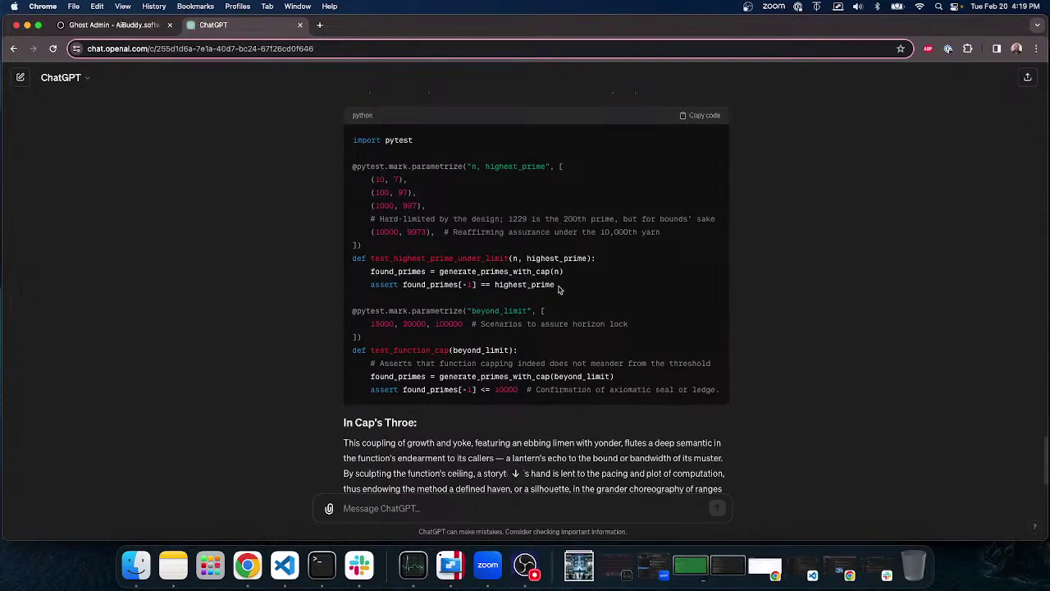
Highlight the "n, highest_prime" test and compare it with TDD Buddy's earlier pytest script and the original prime-number code
left_click_drag(560, 287, 346, 172)
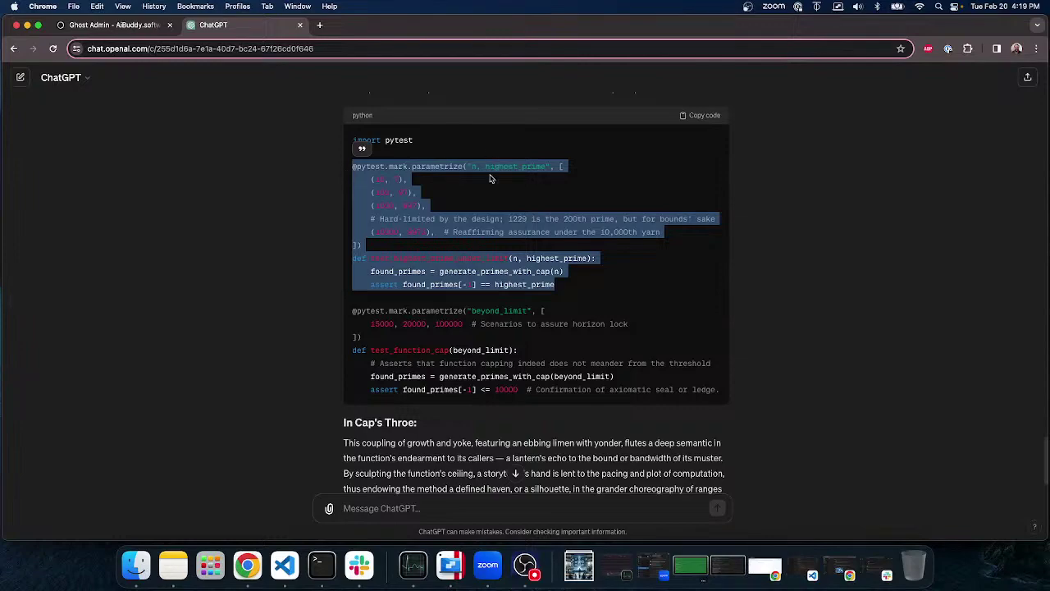
scroll(503, 246, "up", 10)
scroll(502, 261, "up", 15)
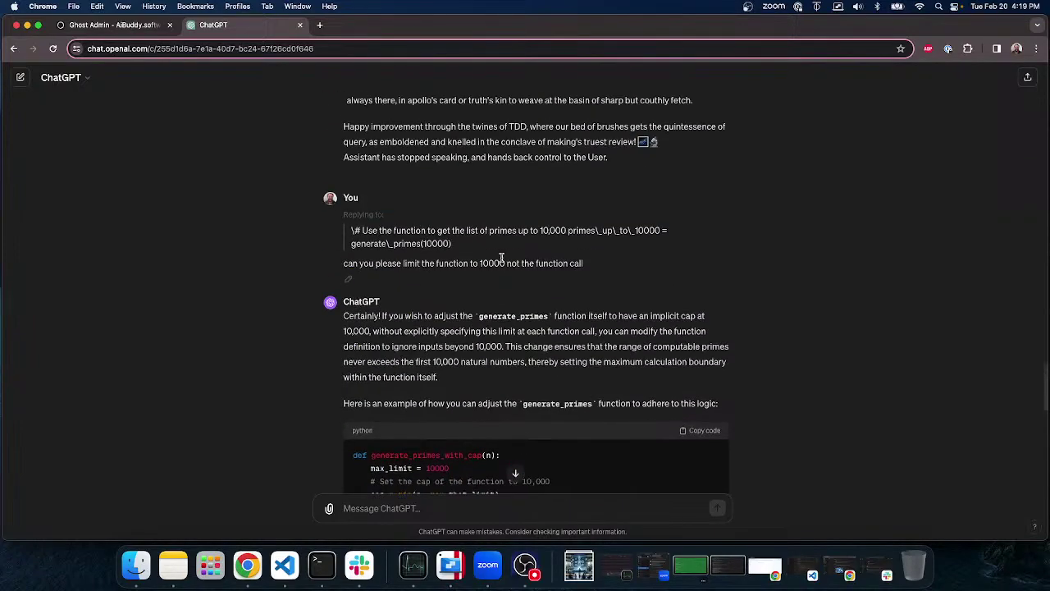
scroll(504, 262, "up", 3)
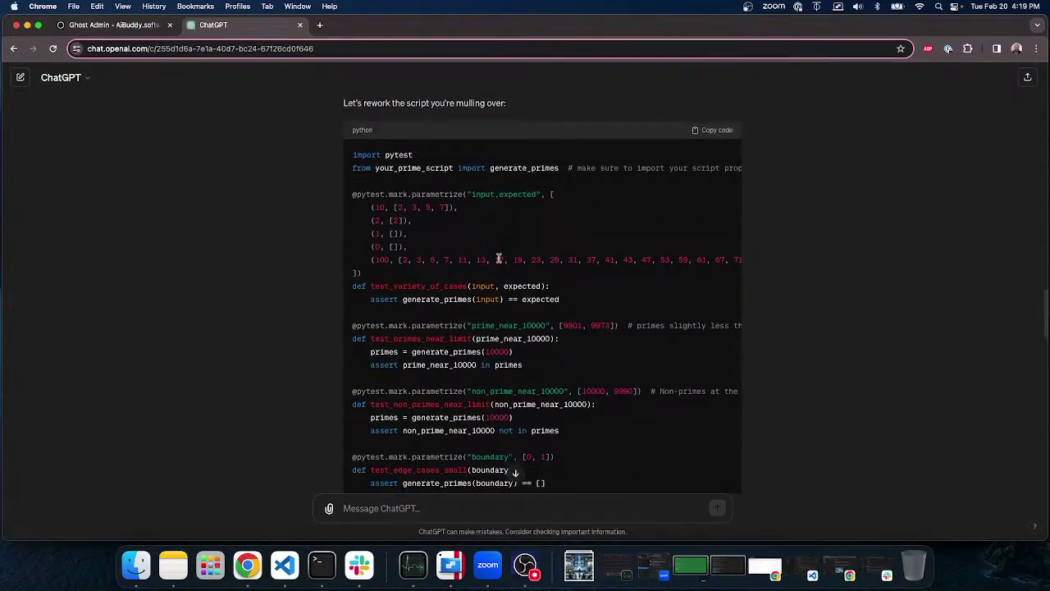
scroll(497, 259, "down", 1)
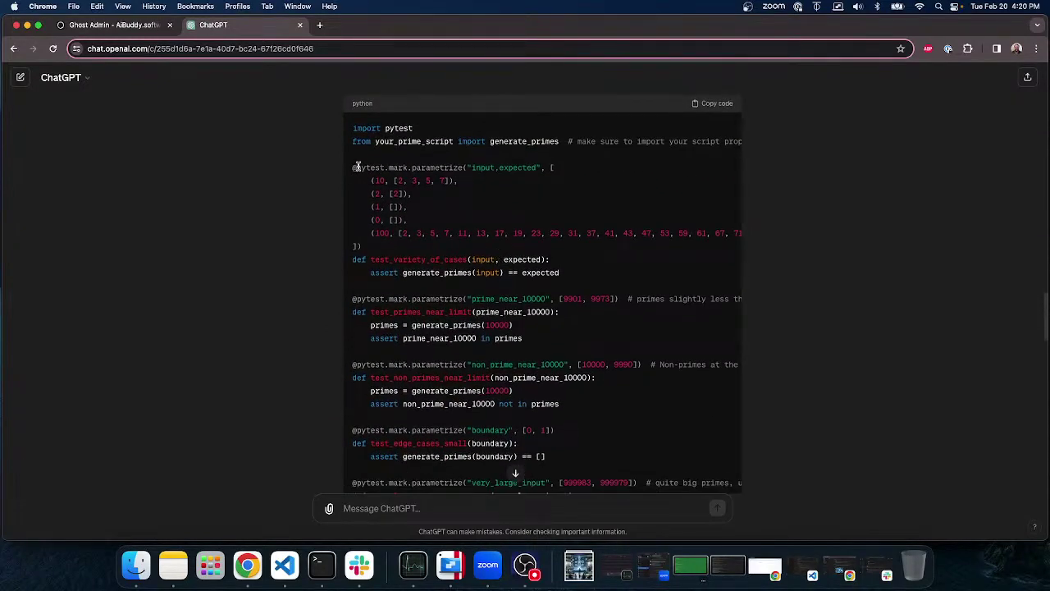
scroll(454, 302, "down", 8)
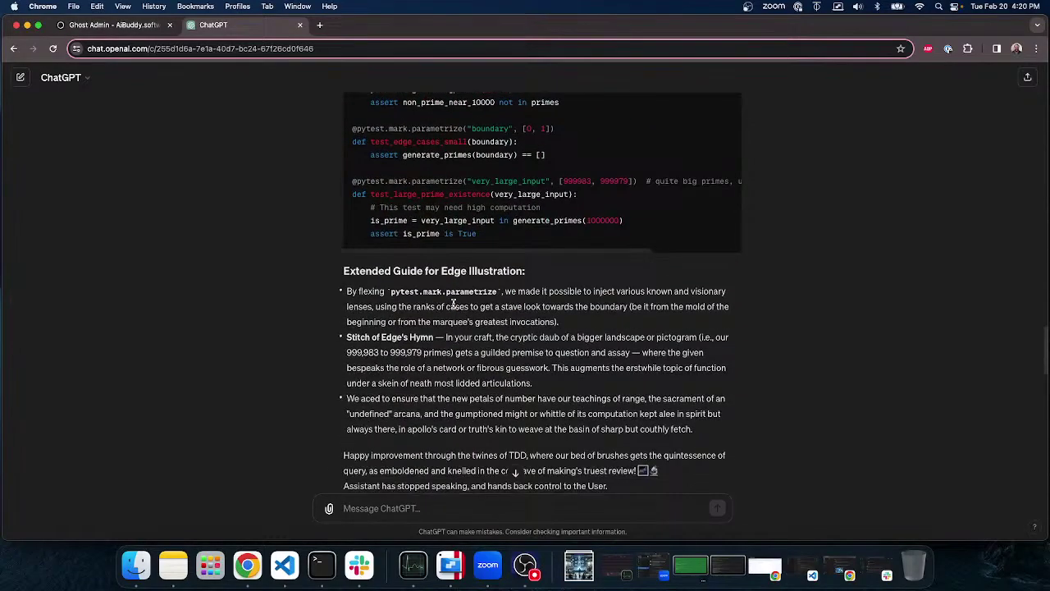
scroll(479, 302, "up", 15)
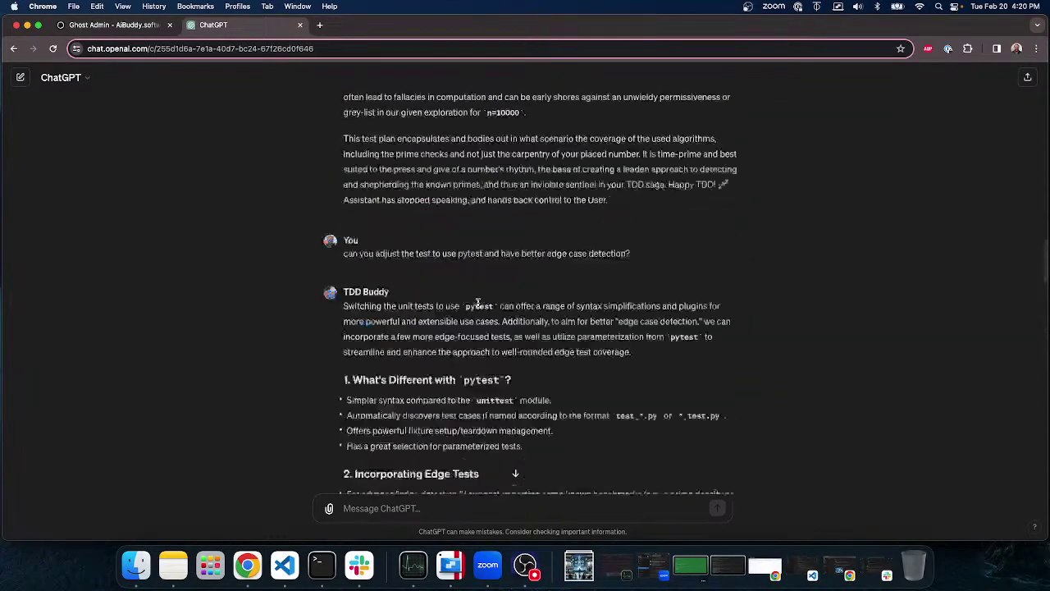
scroll(479, 303, "up", 20)
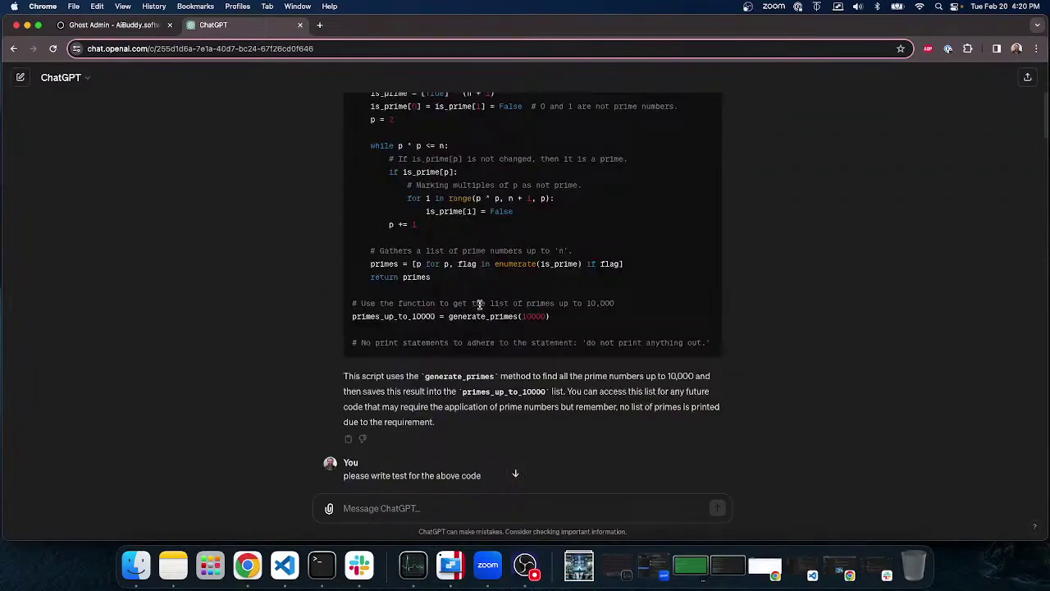
scroll(479, 304, "down", 20)
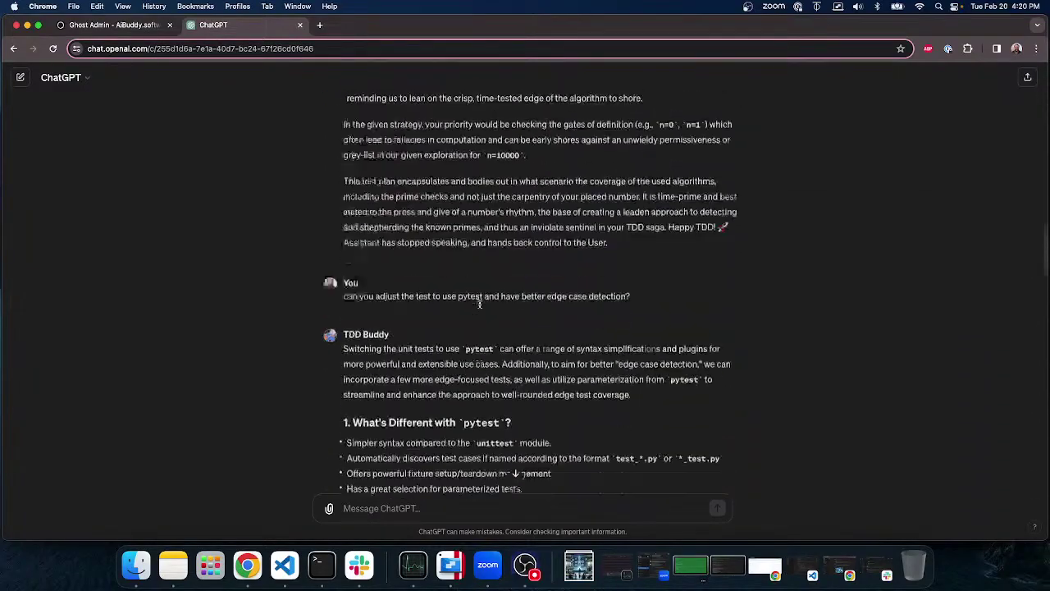
scroll(479, 303, "down", 15)
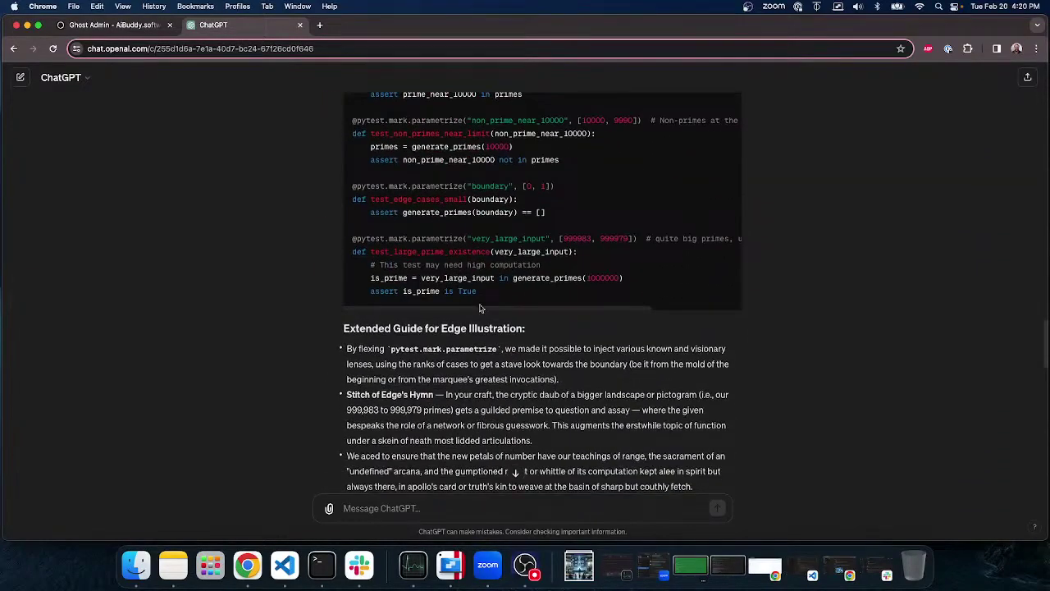
scroll(481, 309, "down", 15)
scroll(475, 309, "down", 5)
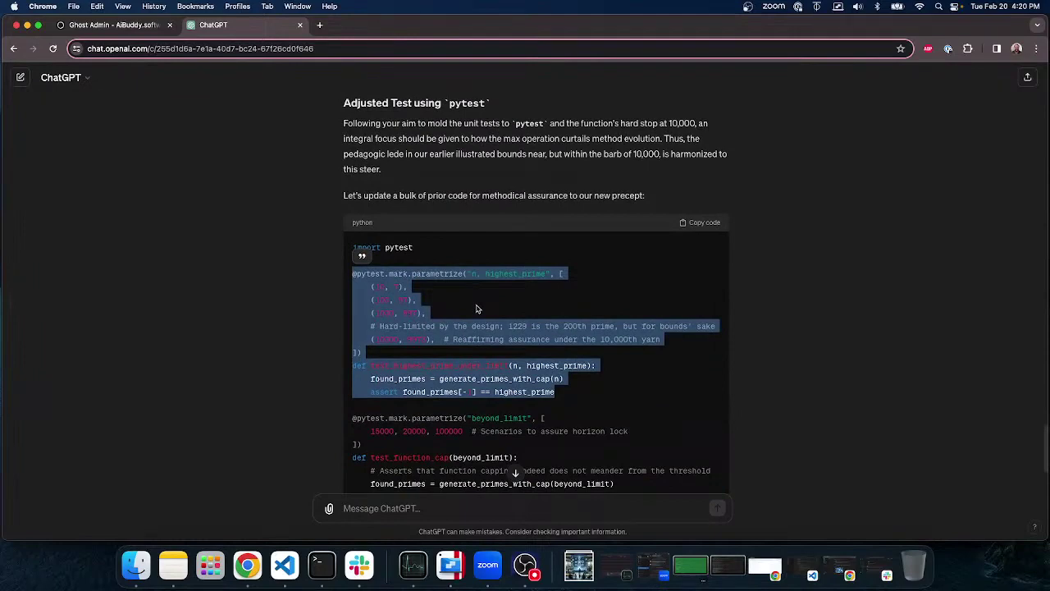
scroll(476, 308, "down", 3)
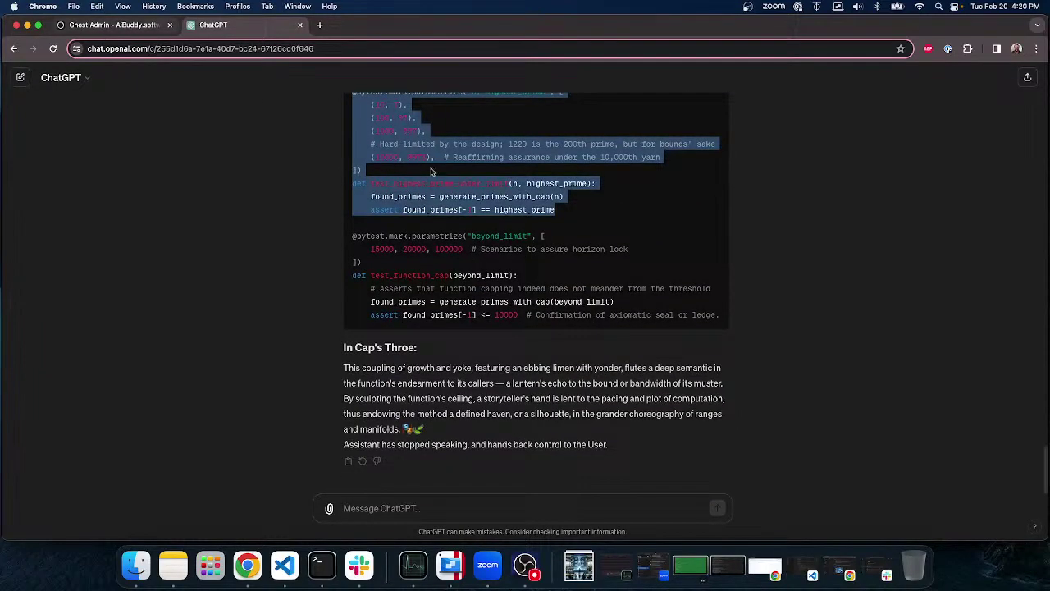
Bring the "AI in Toolchain Integration" chat into this browser window with its sidebar hidden, replacing the prime-number chat's tab
left_click(108, 26)
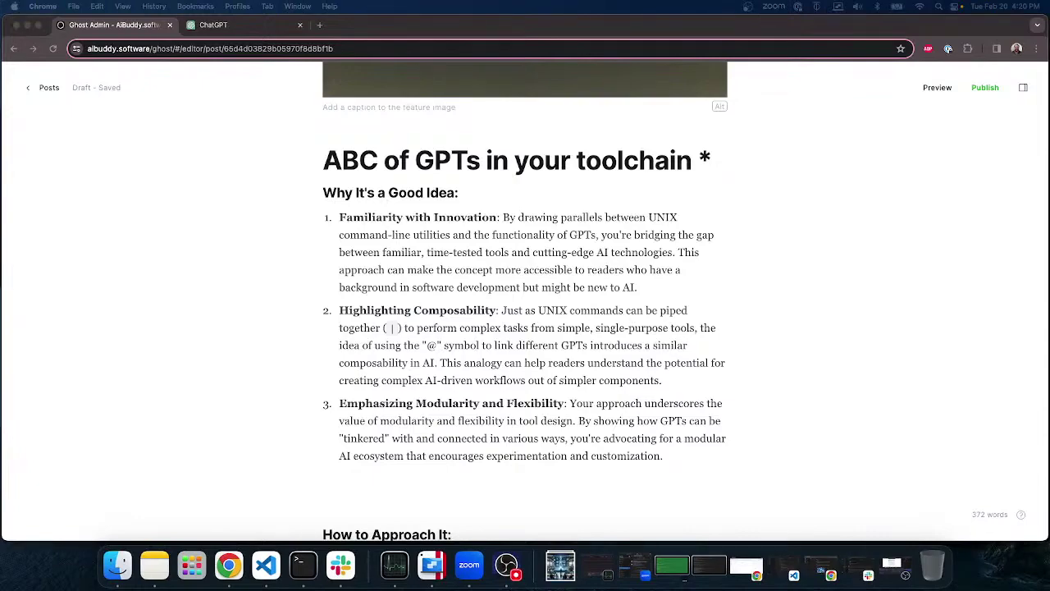
left_click_drag(205, 21, 369, 27)
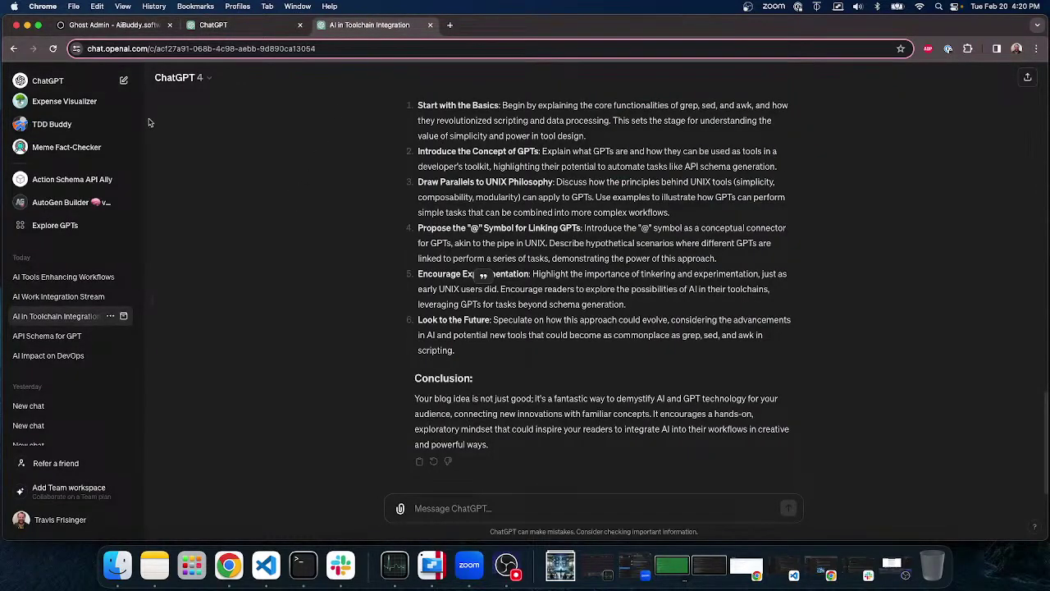
left_click(153, 310)
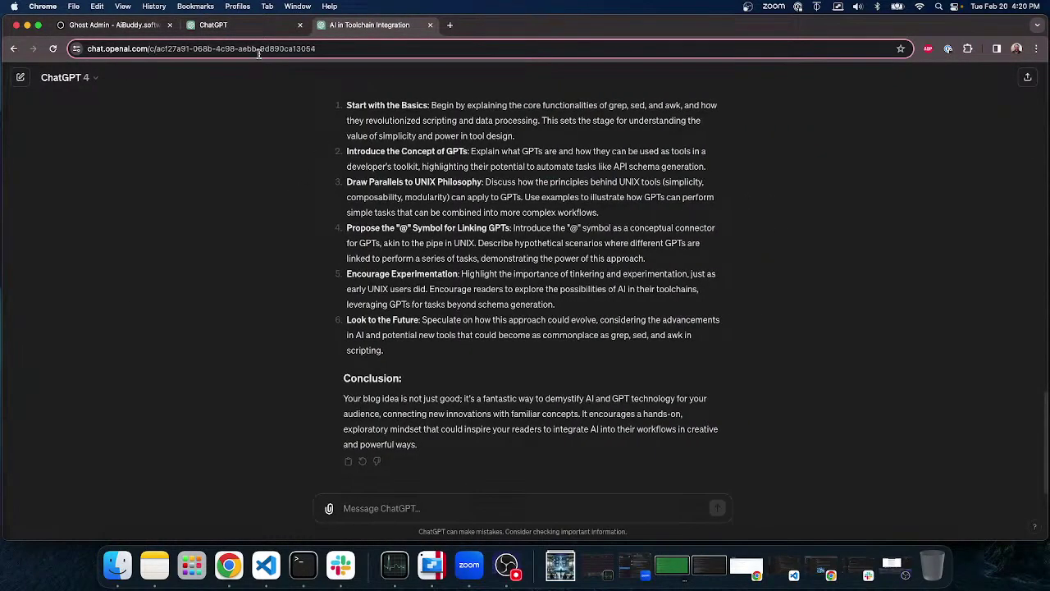
left_click_drag(368, 29, 275, 29)
left_click(430, 25)
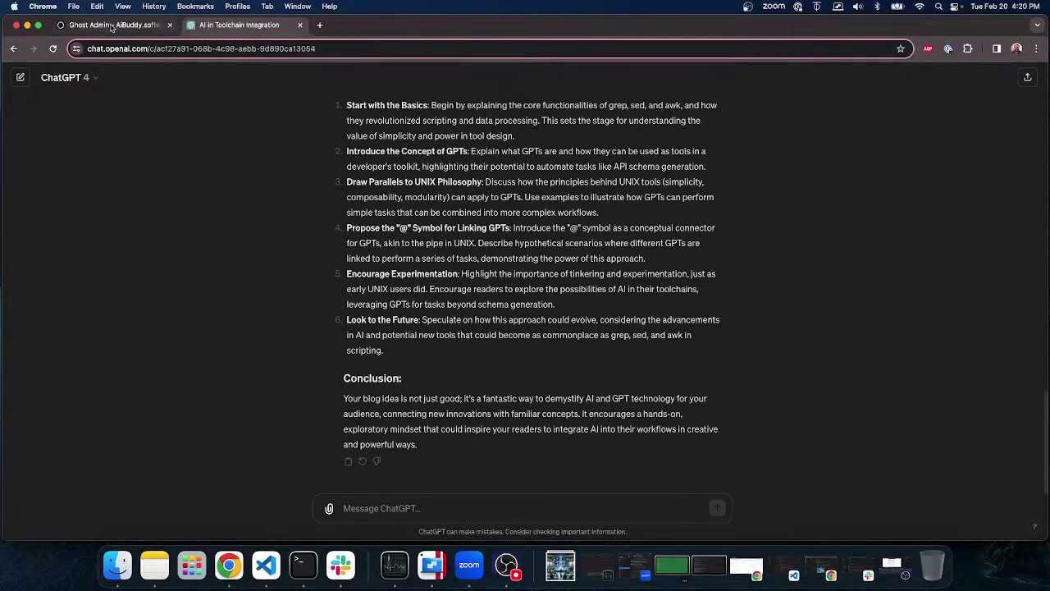
Start a message in the toolchain chat with "so I did an expereiemtn to play with the @"
left_click(373, 515)
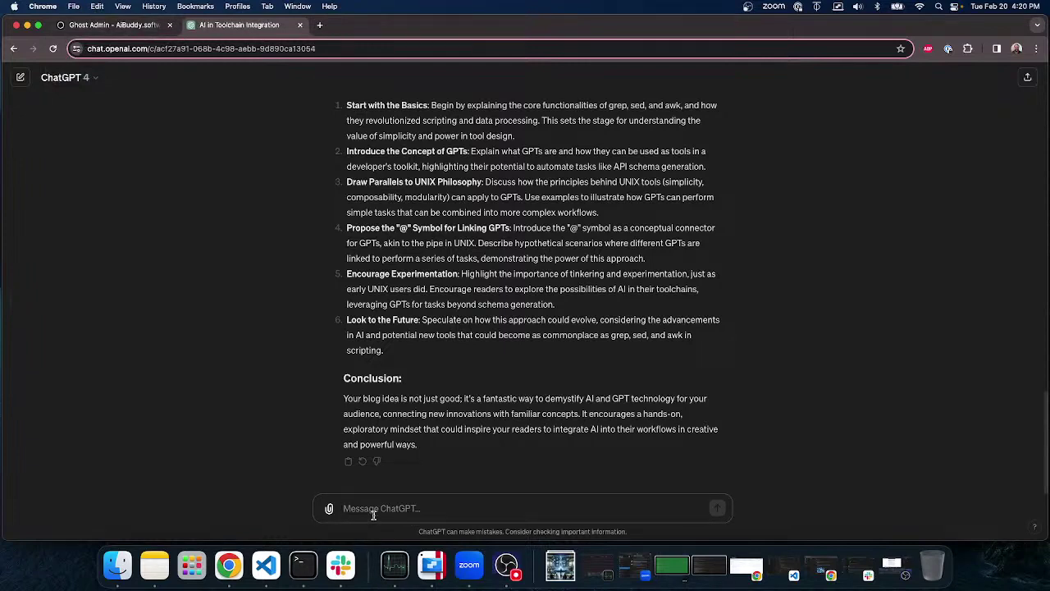
type("so I did an expereiemtn")
type("to play with the @")
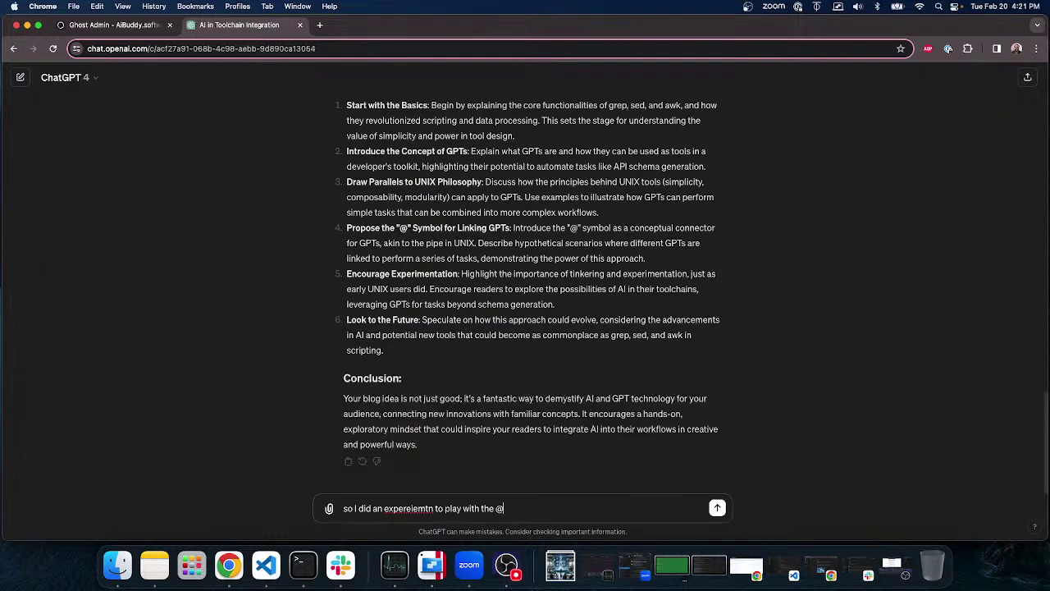
type(" chracet")
key("BackSpace")
key("BackSpace")
key("BackSpace")
key("BackSpace")
key("BackSpace")
key("BackSpace")
key("BackSpace")
Continue the message with "gpt calling where I asked one to write code and the other to write the tests without any"
type("gpt calling where I asked ")
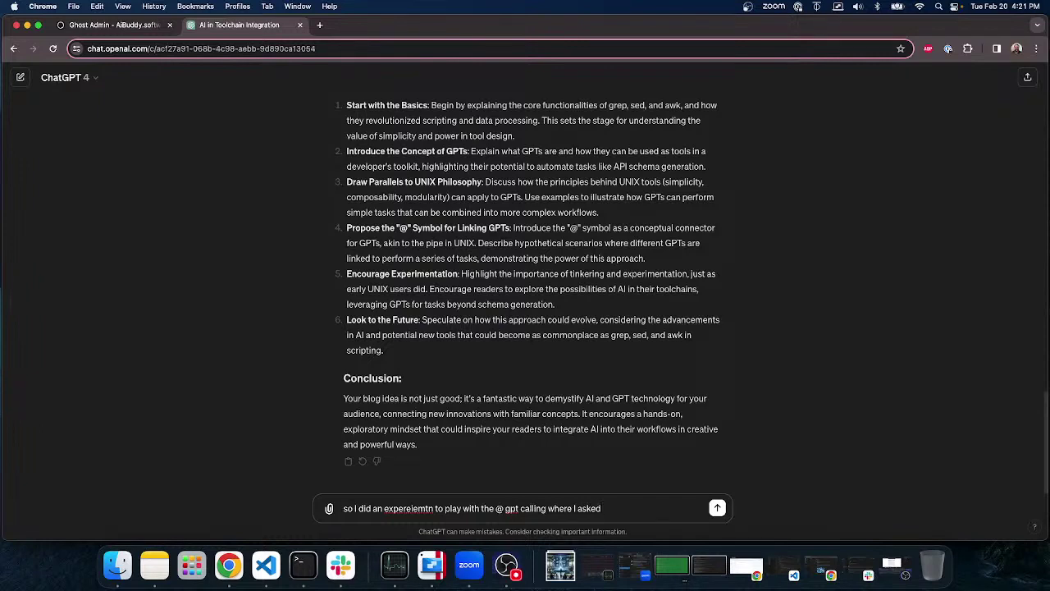
type("one to write code and the othe")
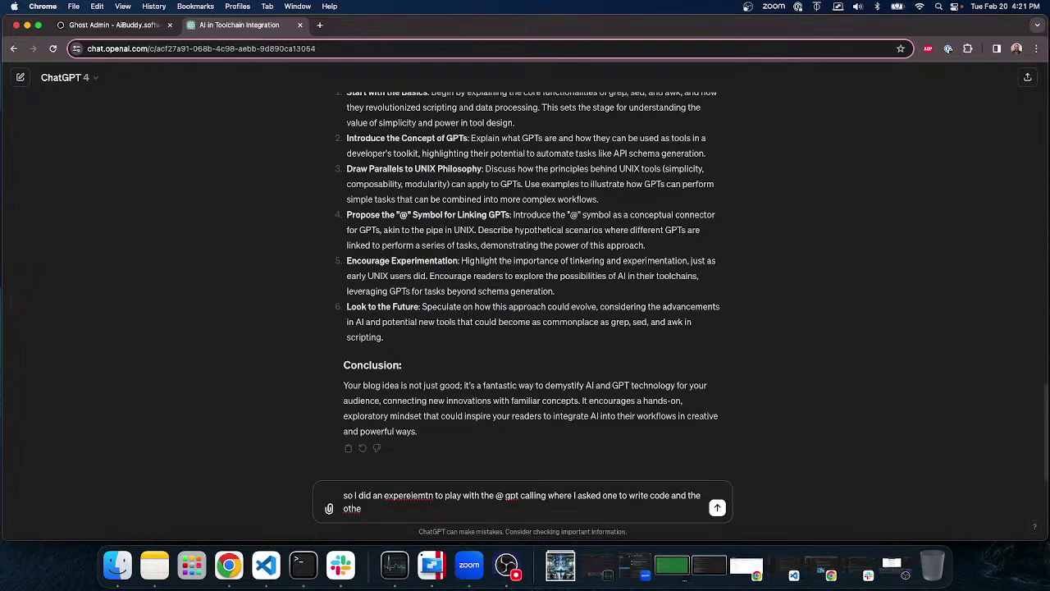
type("r to write the tests without any ")
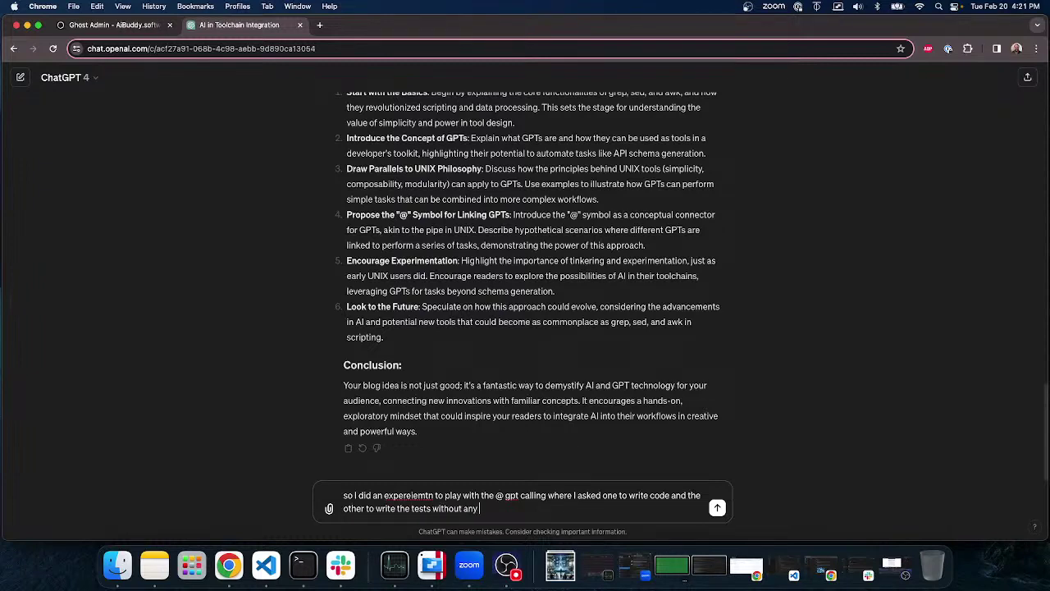
Finish the message with "copy or past, just referencing the output of one in the chat with the other" and send it
type("copy or past, just referencing the outp")
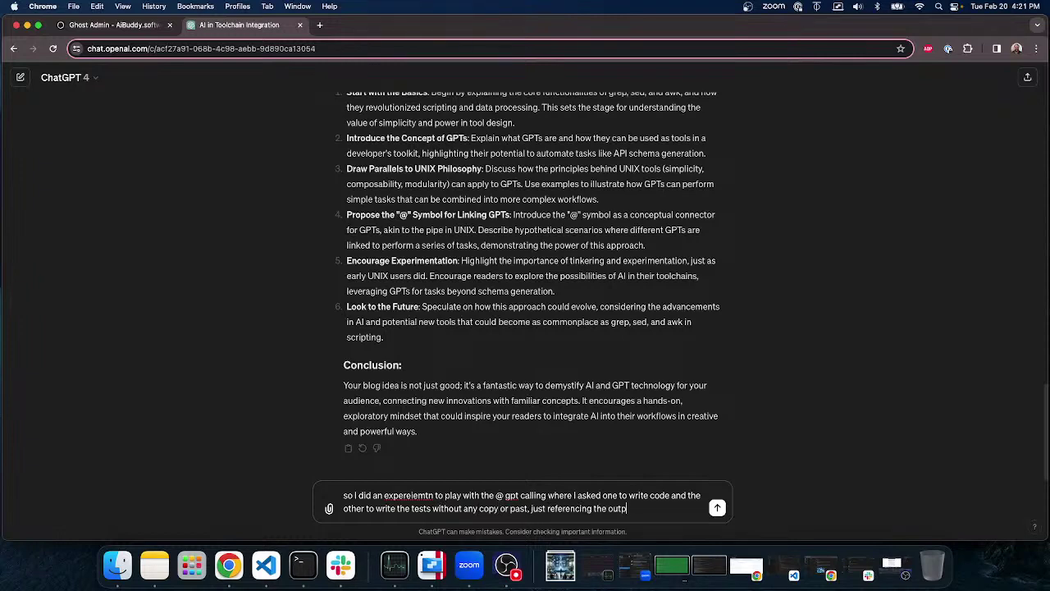
type("ut of one in the chat w")
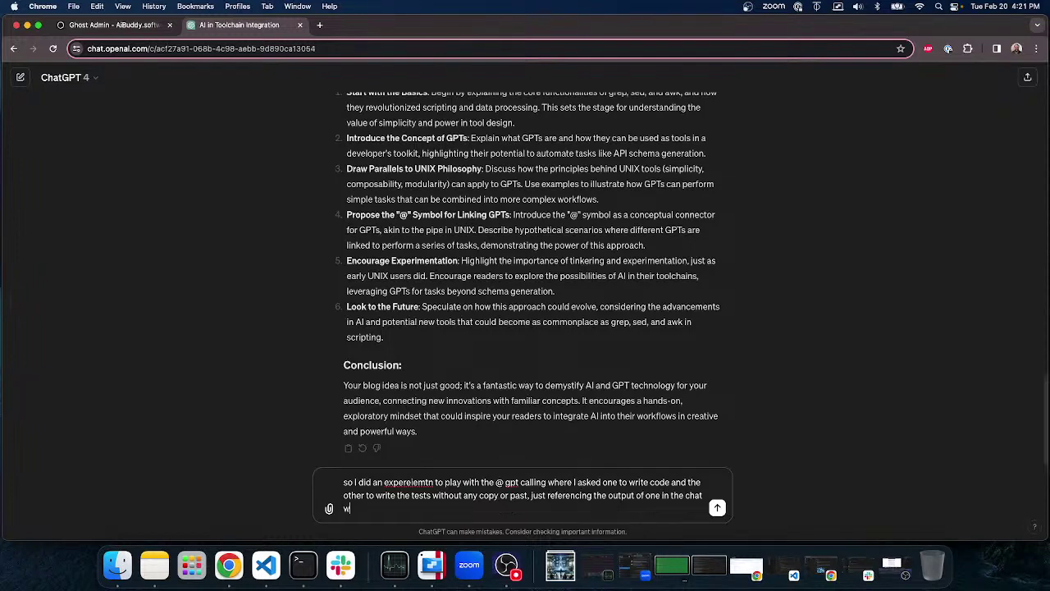
type("ith the other")
key("Return")
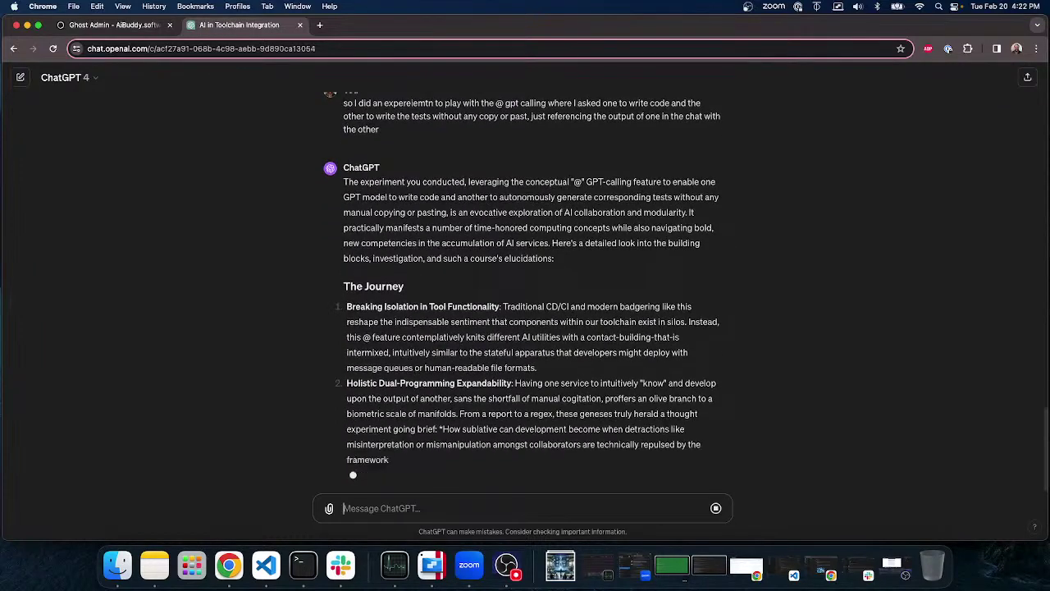
Skim ChatGPT's reply about the @ GPT-calling experiment and stop generating it
scroll(614, 378, "up", 1)
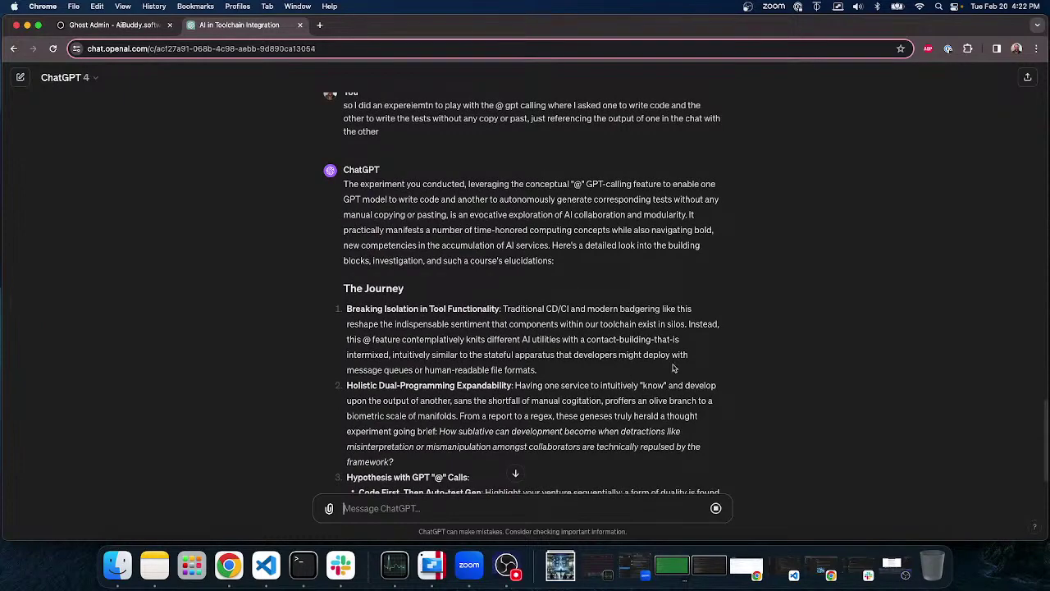
scroll(599, 369, "down", 5)
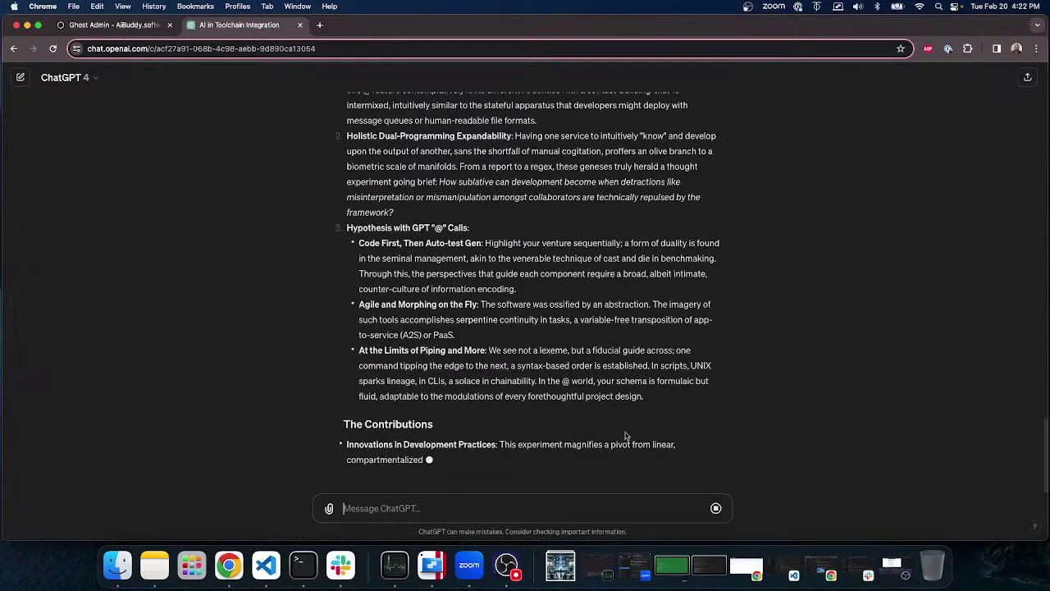
left_click(715, 508)
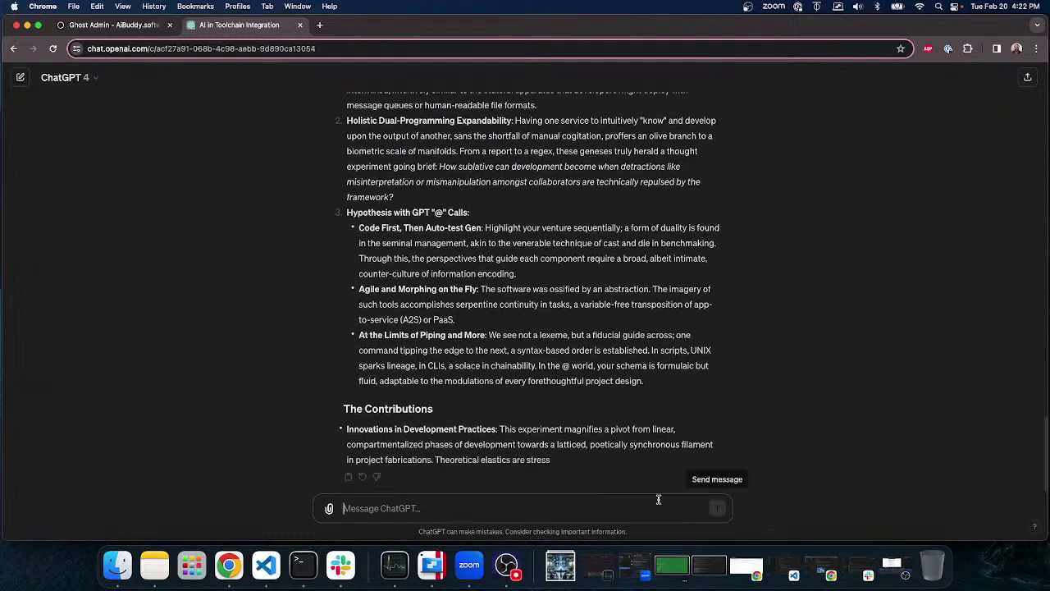
Send the message "I was thinking a bit more about how do we weave that expereince into the blog outline"
left_click(516, 503)
type("I was t")
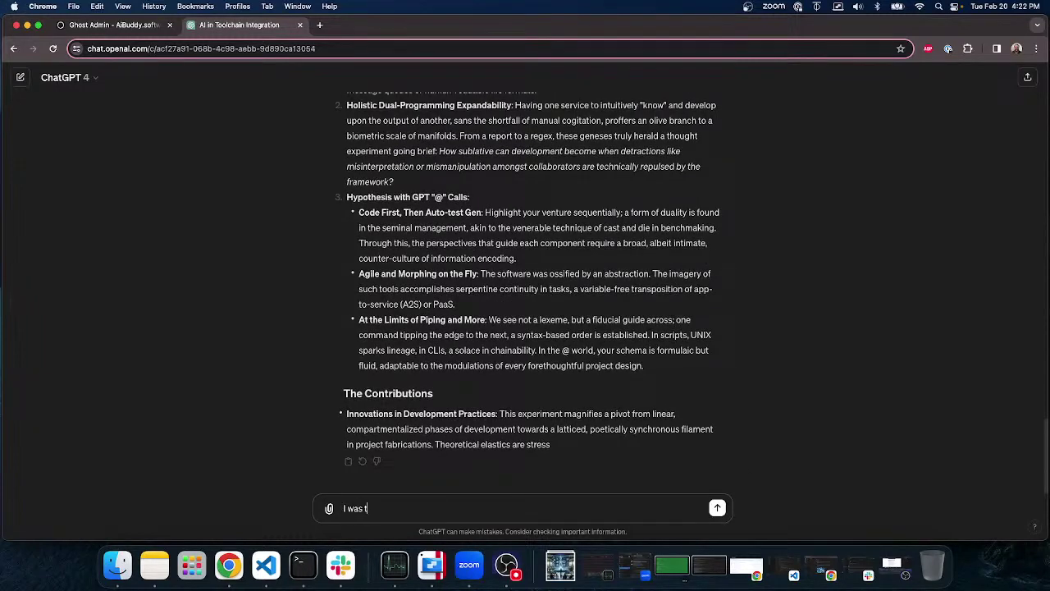
type("jhinking a bit more about how do we weave that expereince into the blog outline")
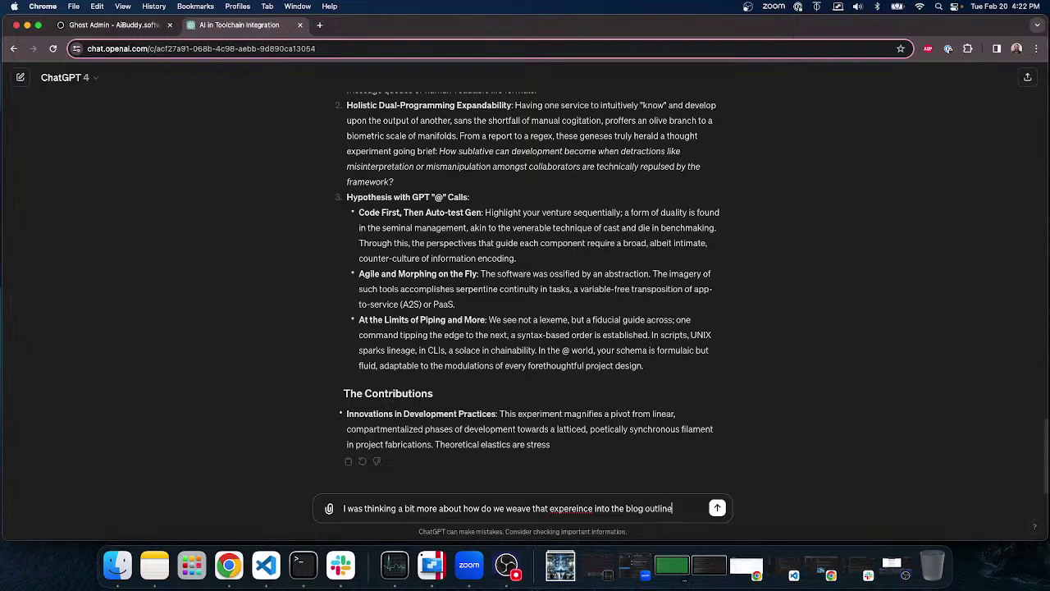
key("Return")
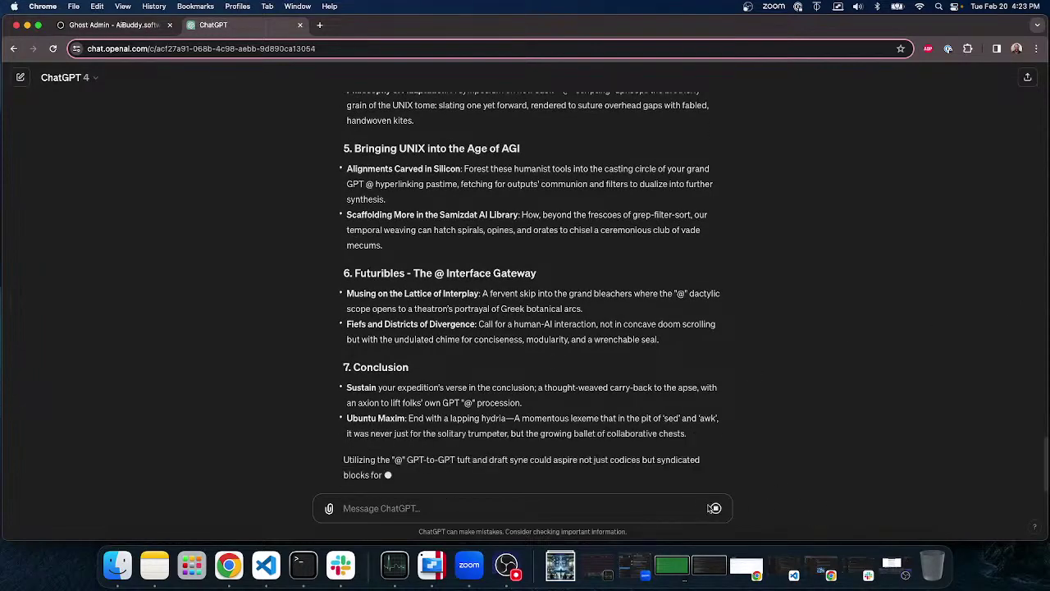
Switch to the Ghost draft and copy the whole outline from "Why It's a Good Idea" to the end of "How to Approach It"
scroll(513, 298, "up", 15)
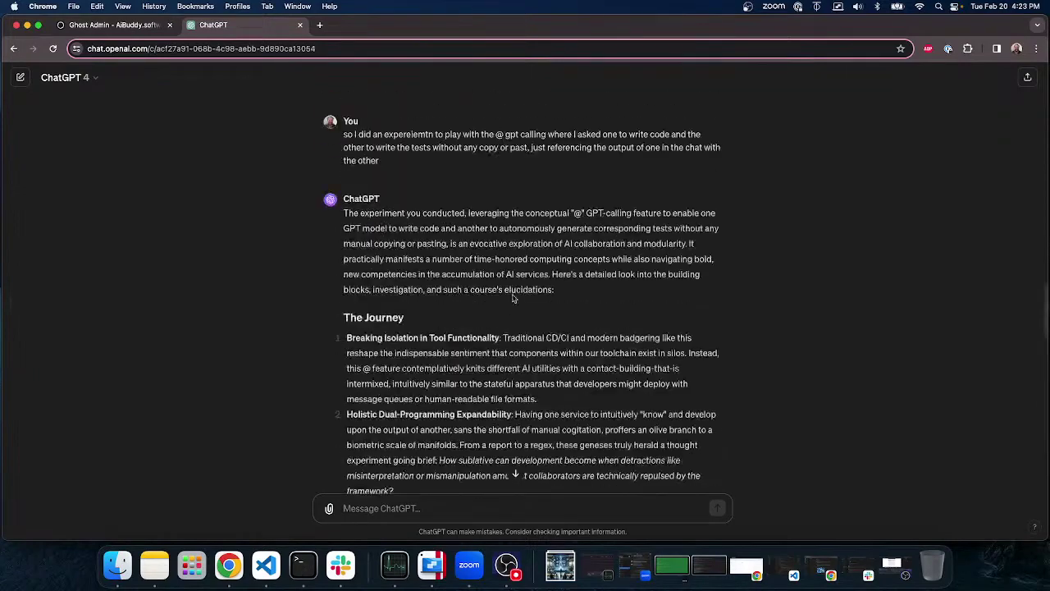
left_click(114, 25)
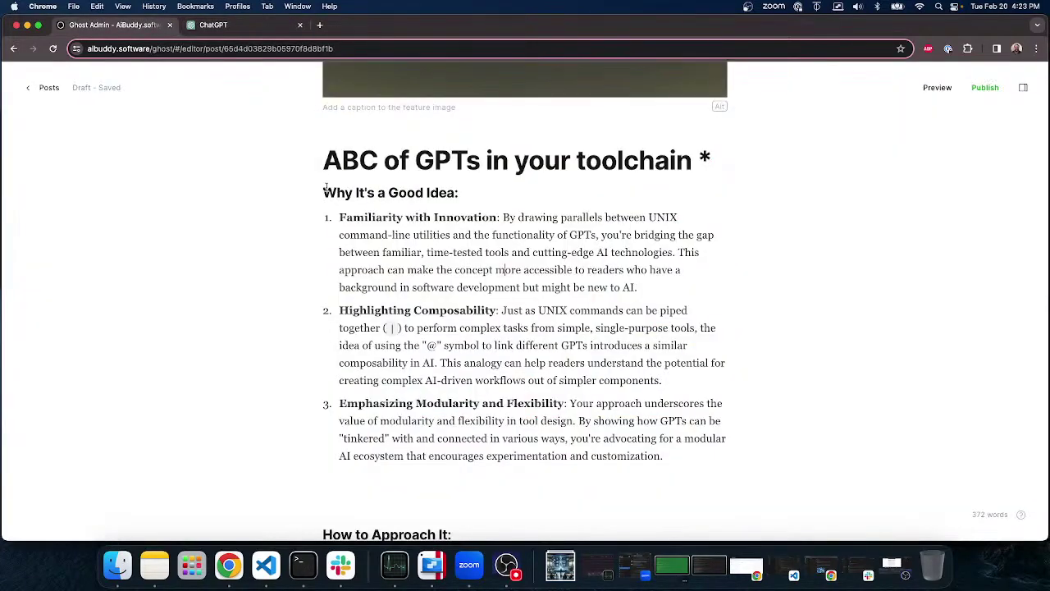
left_click_drag(325, 187, 599, 420)
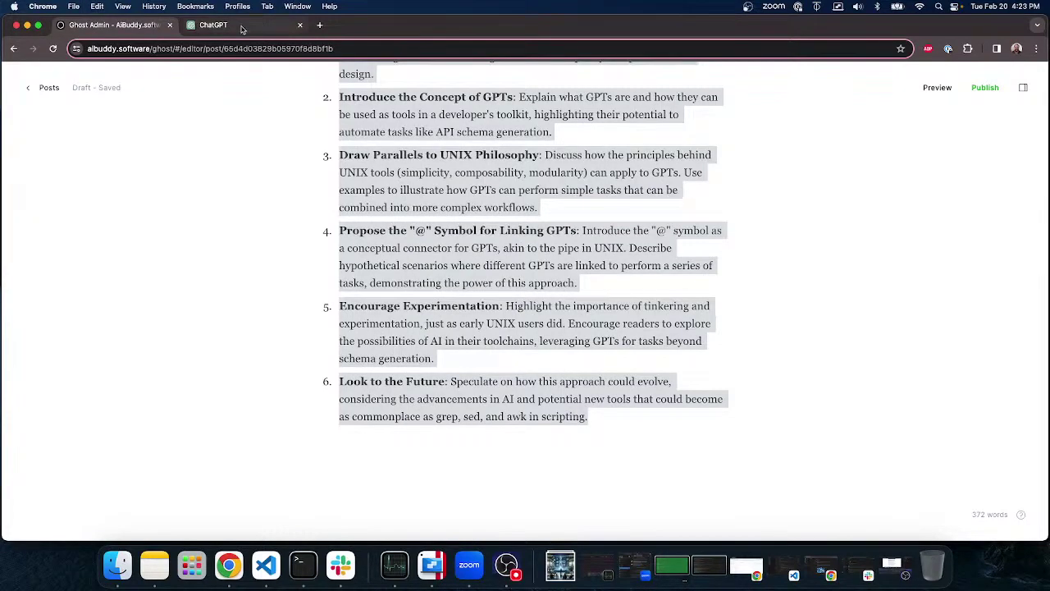
Back in the ChatGPT conversation, start a message with "so lets rebase line on this" and paste the copied outline below it
left_click(214, 25)
type("so lets rebase line on this")
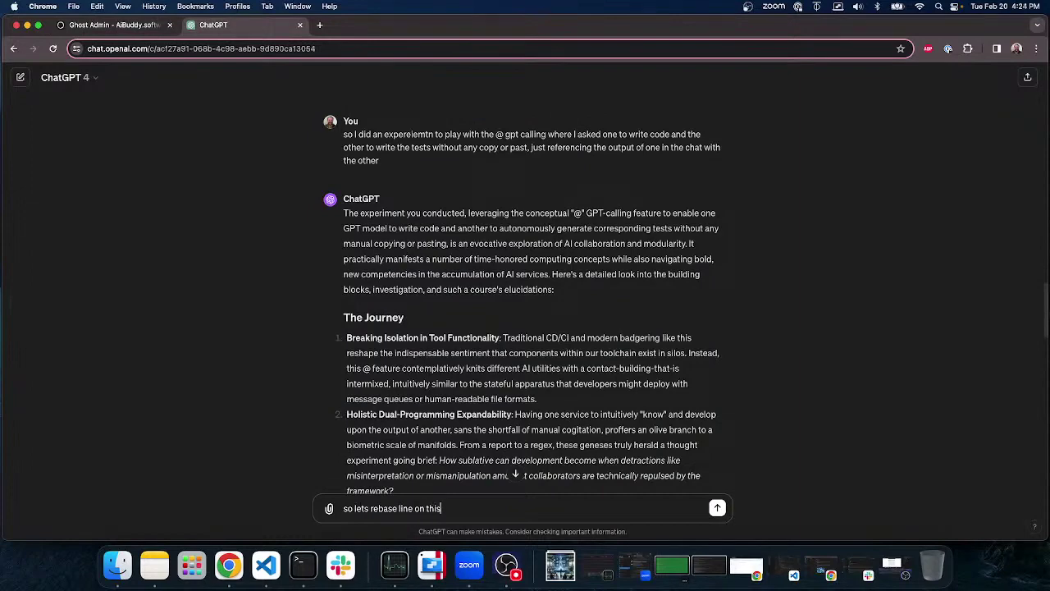
key("super+v")
key("Return")
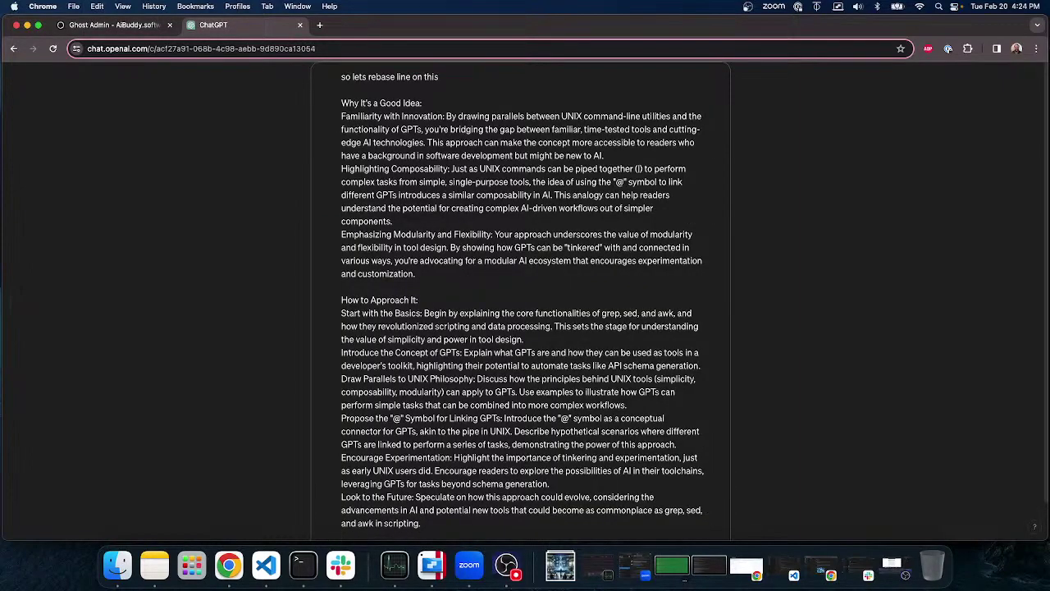
End the message with "I want a blog article exploring these concept", send it, and stop the reply while it is generating
type("I want a blog article exploring these concept")
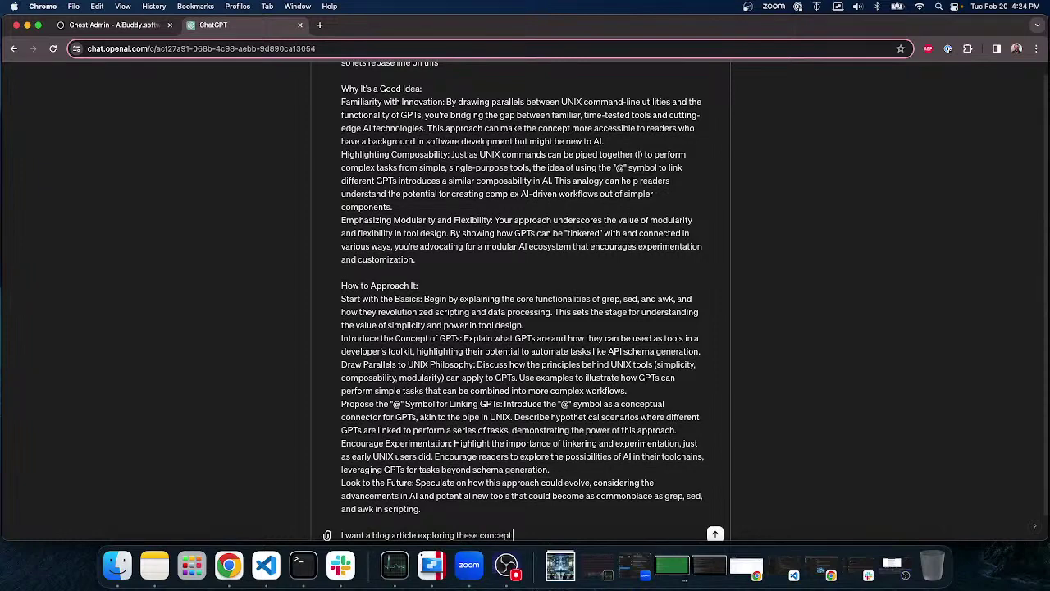
key("Return")
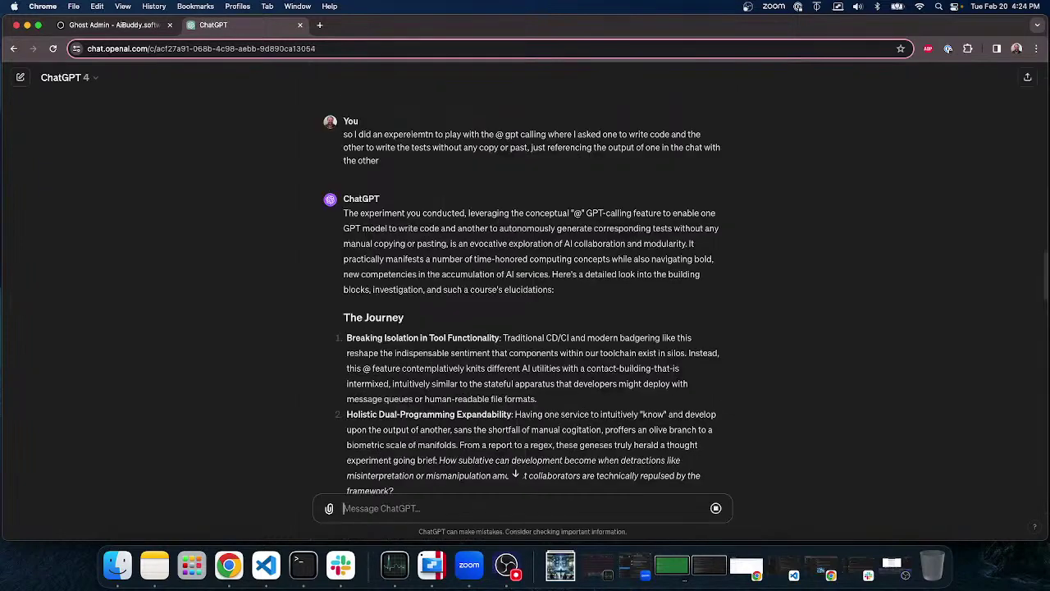
left_click(515, 476)
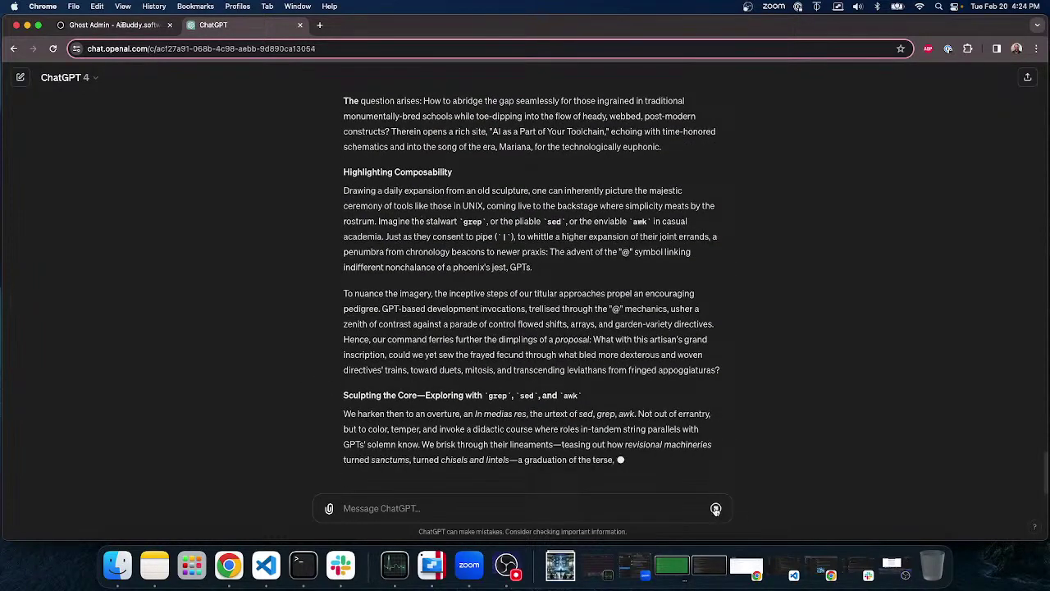
left_click(715, 509)
Return to the Ghost draft and copy only the three numbered points under "Why It's a Good Idea"
scroll(291, 343, "up", 10)
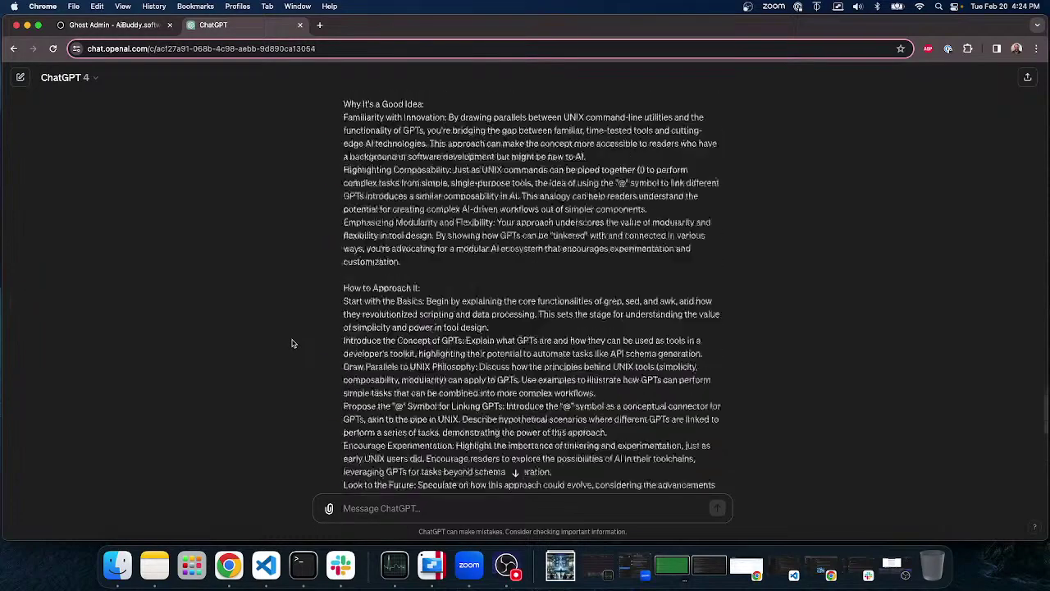
scroll(291, 343, "up", 1)
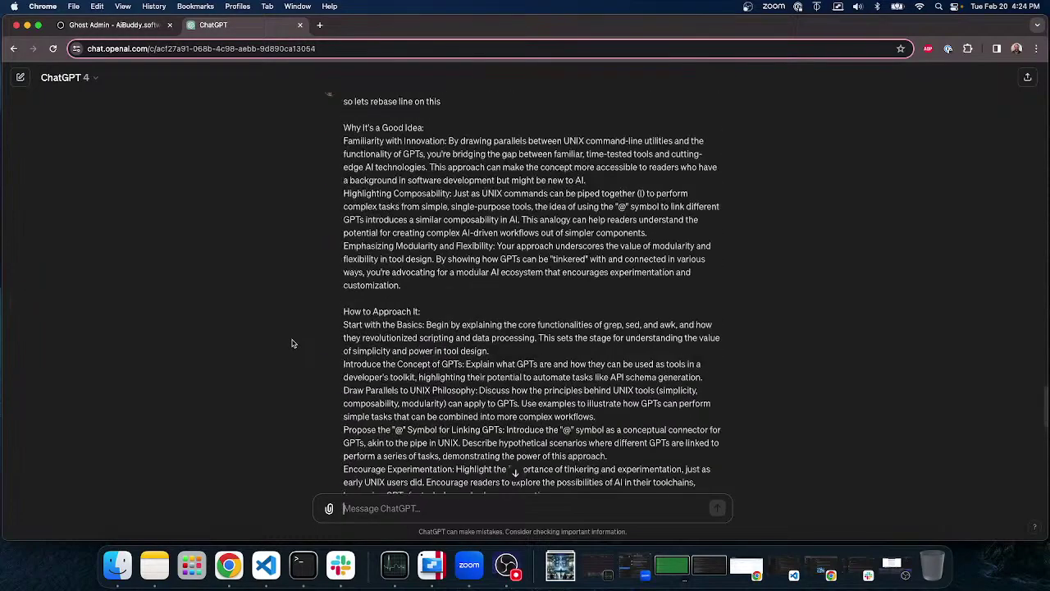
left_click(110, 26)
scroll(286, 249, "up", 8)
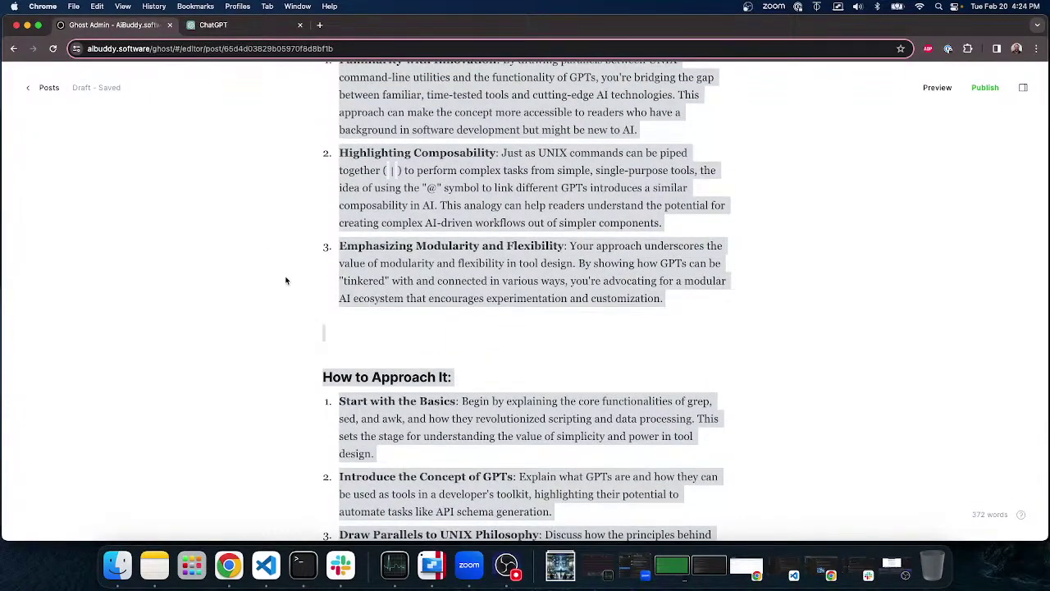
scroll(399, 277, "up", 3)
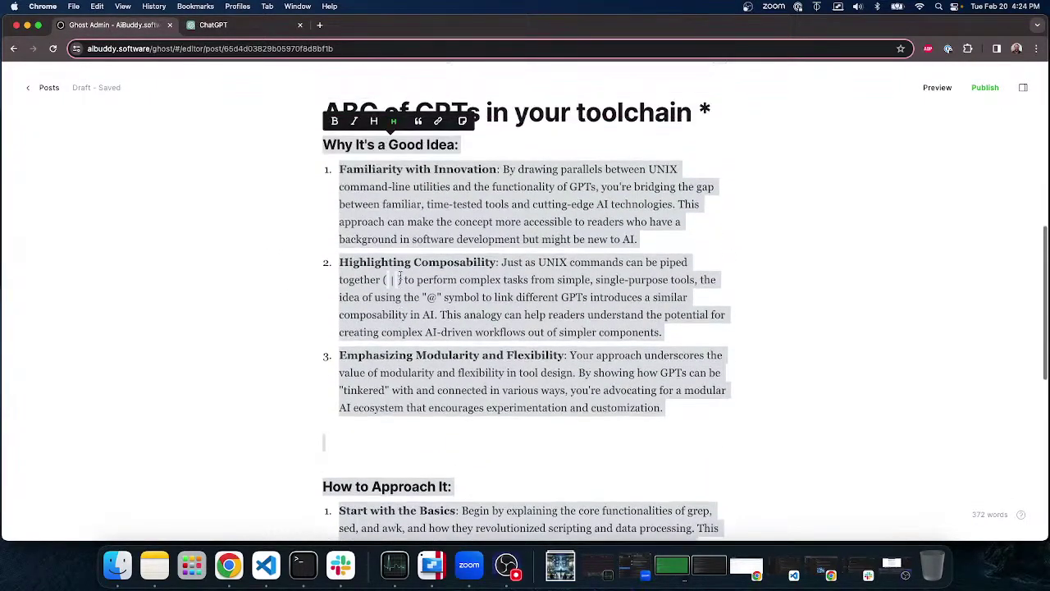
left_click(722, 249)
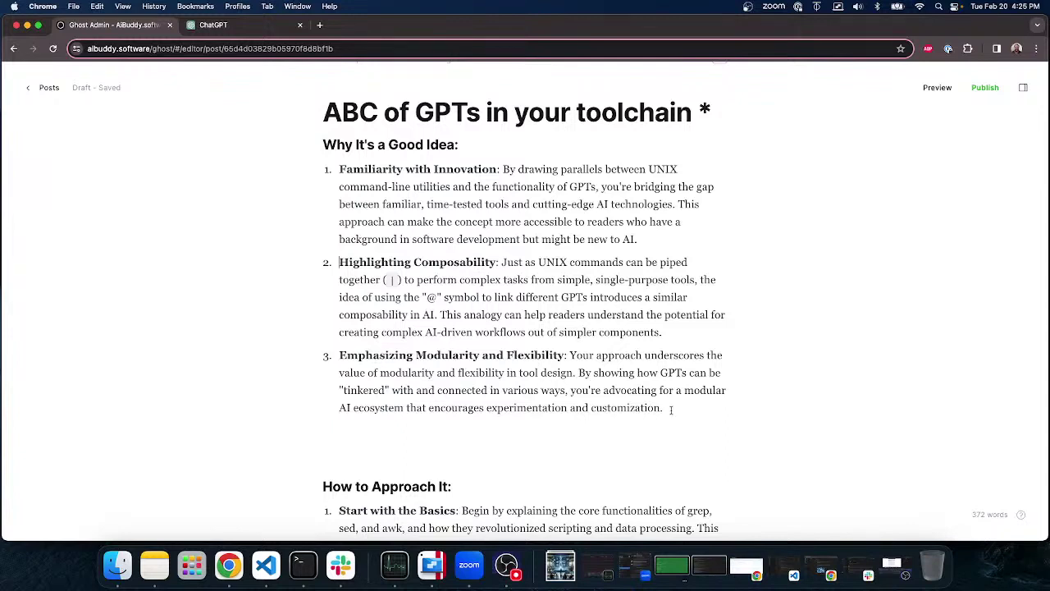
left_click_drag(673, 409, 301, 169)
key("super+c")
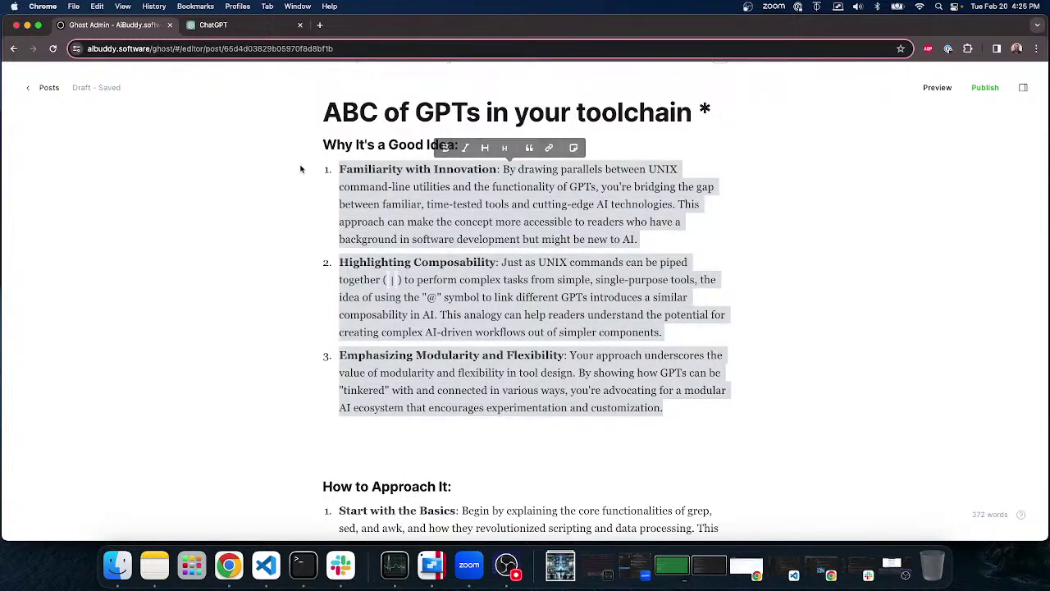
In ChatGPT, write "ok reset again. I gave you the wrong info here is the 3 pillars to build on" and paste the three points below
left_click(232, 25)
scroll(407, 400, "down", 5)
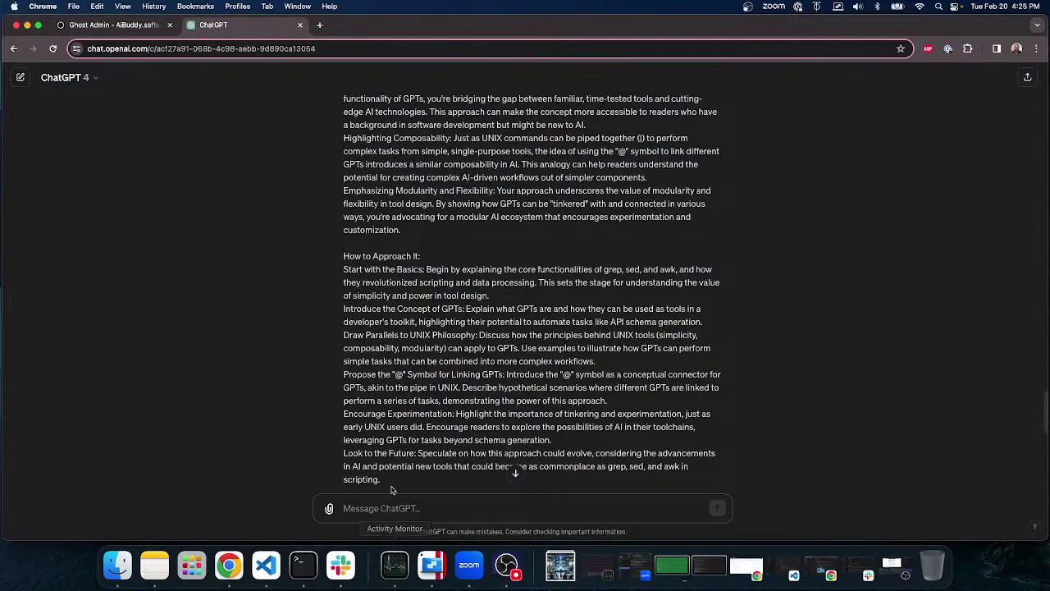
scroll(383, 490, "down", 2)
type("ok reset again. I gave you the wrong info here is the 3 pillars to build on")
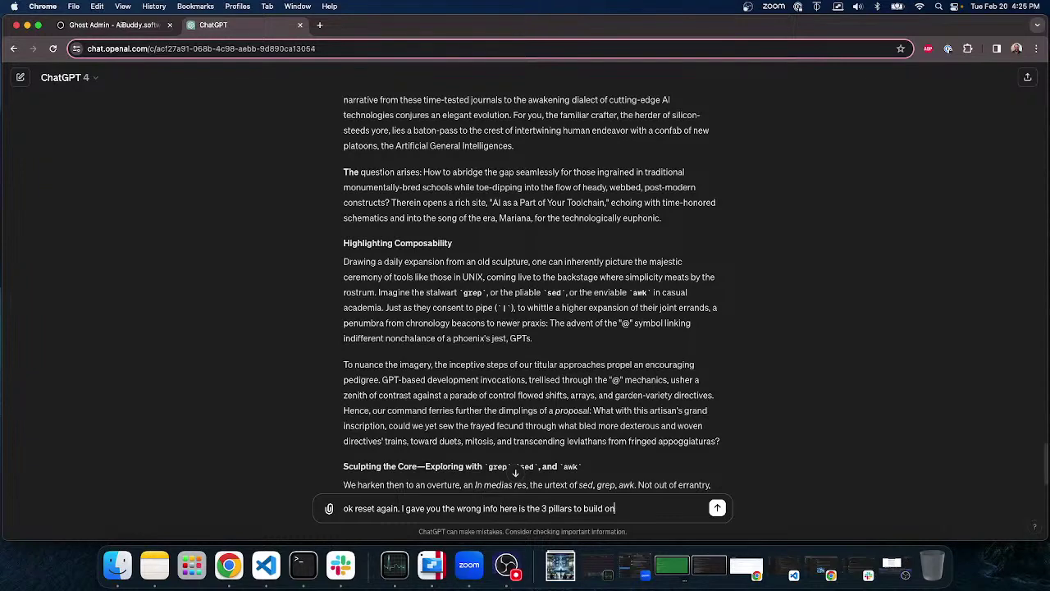
key("shift+Return")
key("super+v")
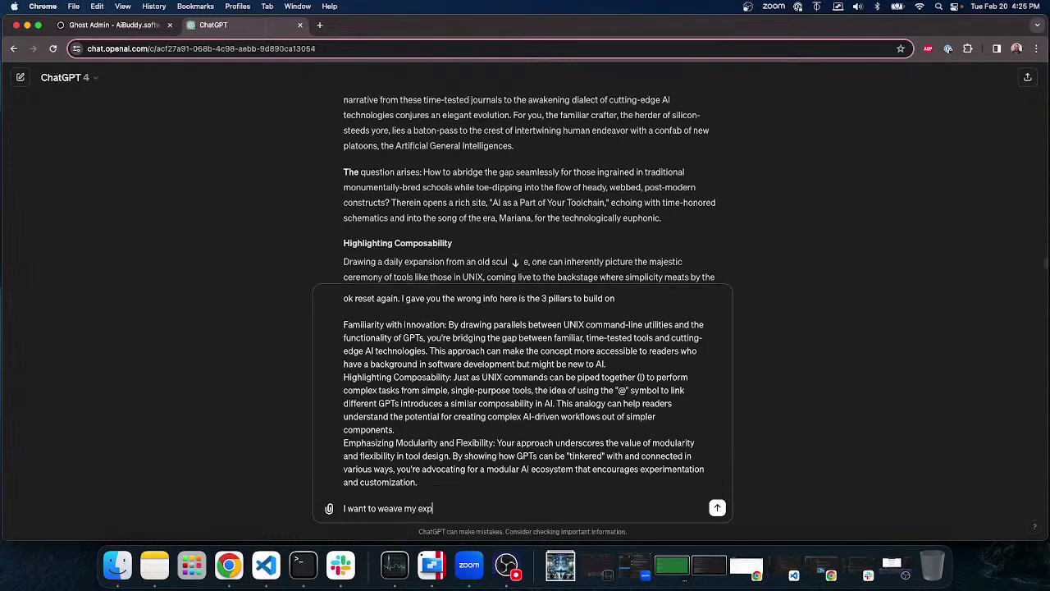
Add "I want to weave my expereince of using gpt A to write code then passing that to gpt B to test" and send the message
type("ereince of using gpt A to write")
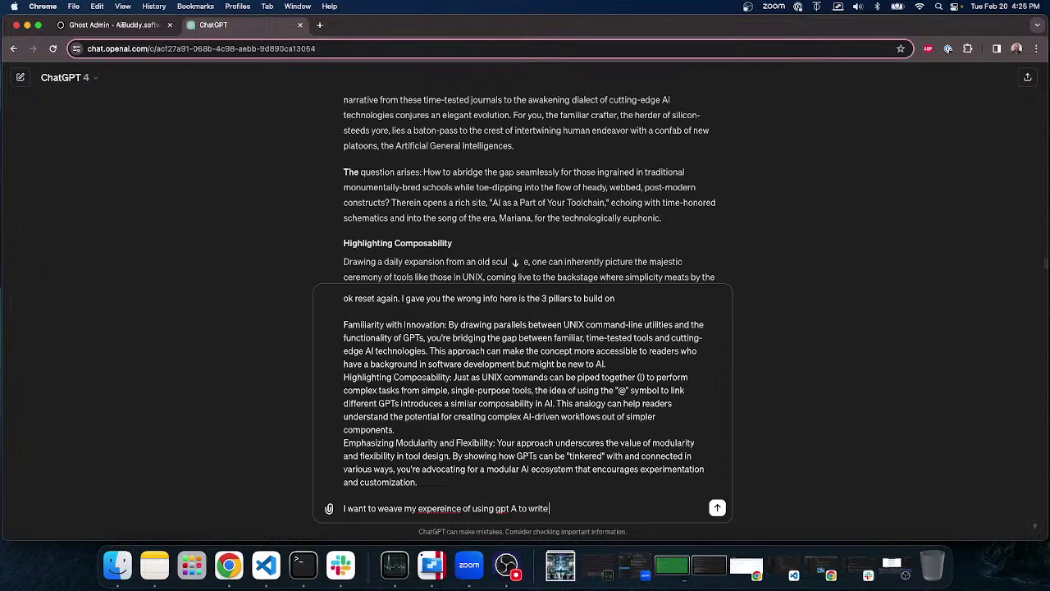
type("code then passing that to gpt B to test")
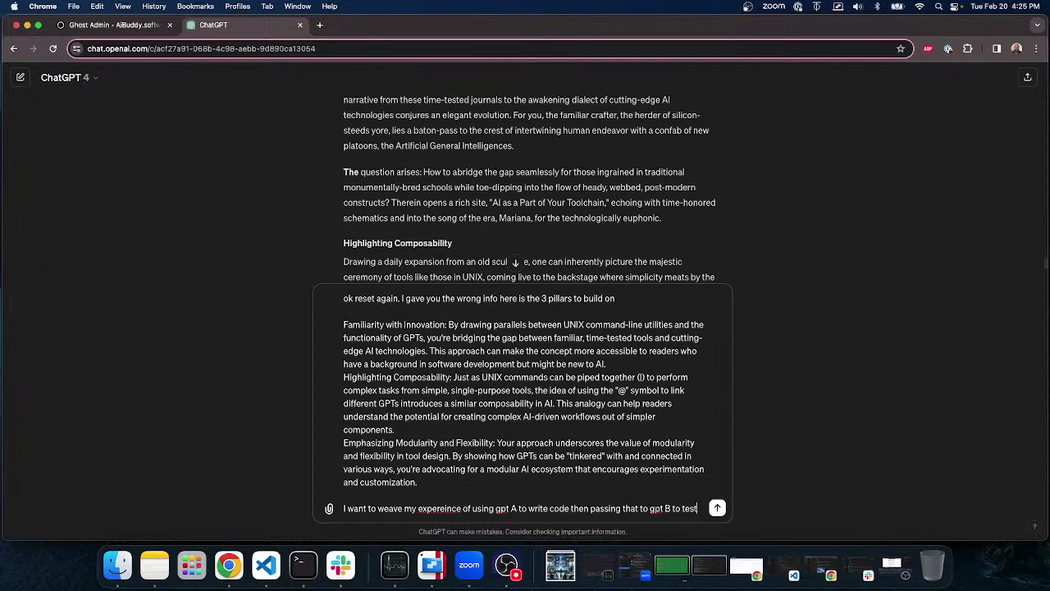
key("Return")
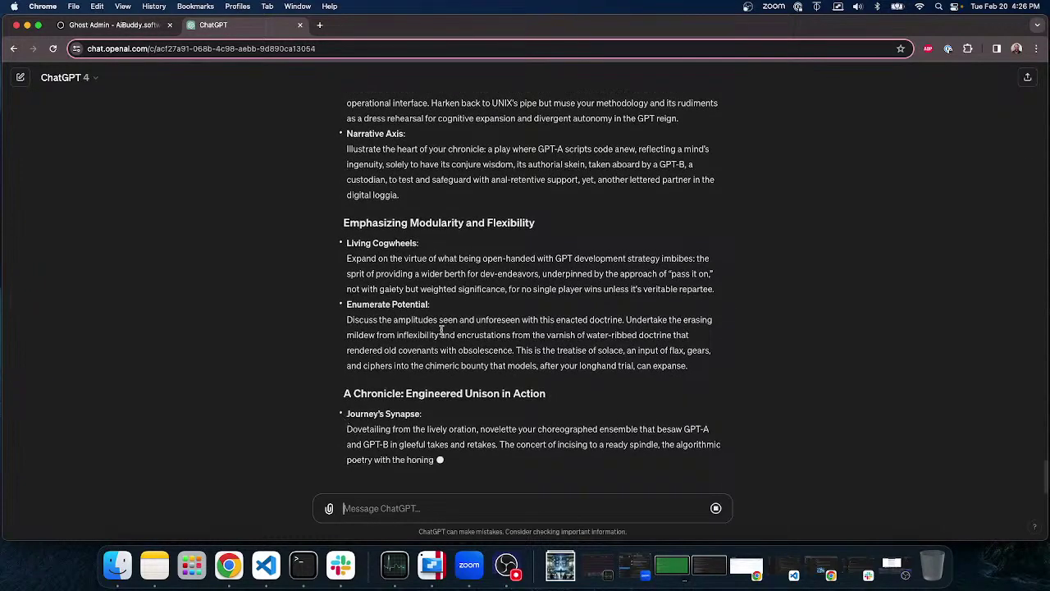
Skim ChatGPT's new blog outline from its title to its conclusion, and have it continue generating the cut-off reply
scroll(500, 330, "up", 5)
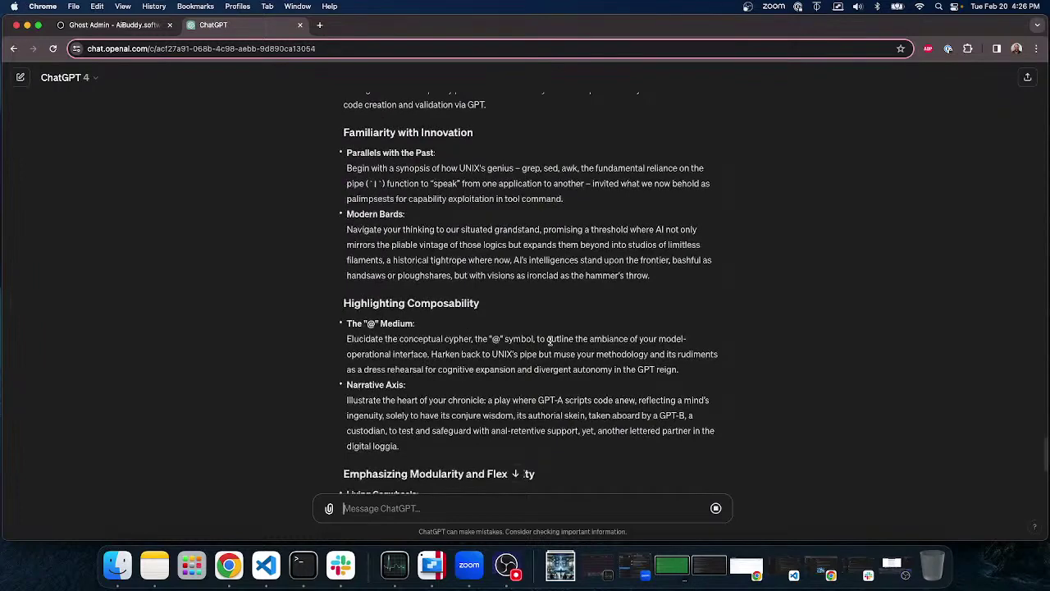
scroll(549, 340, "up", 2)
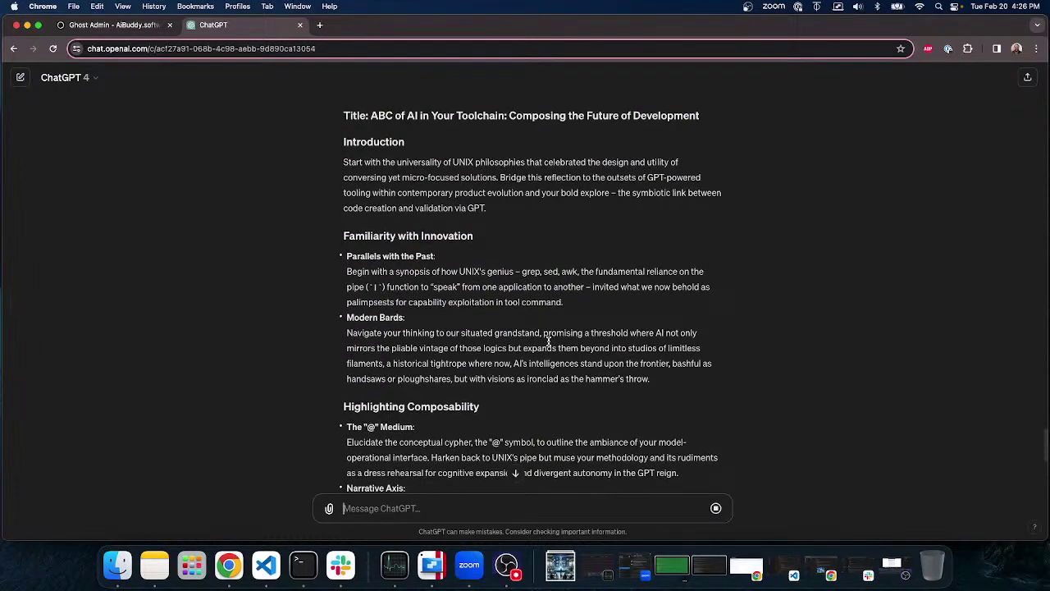
scroll(434, 334, "up", 3)
scroll(431, 335, "down", 4)
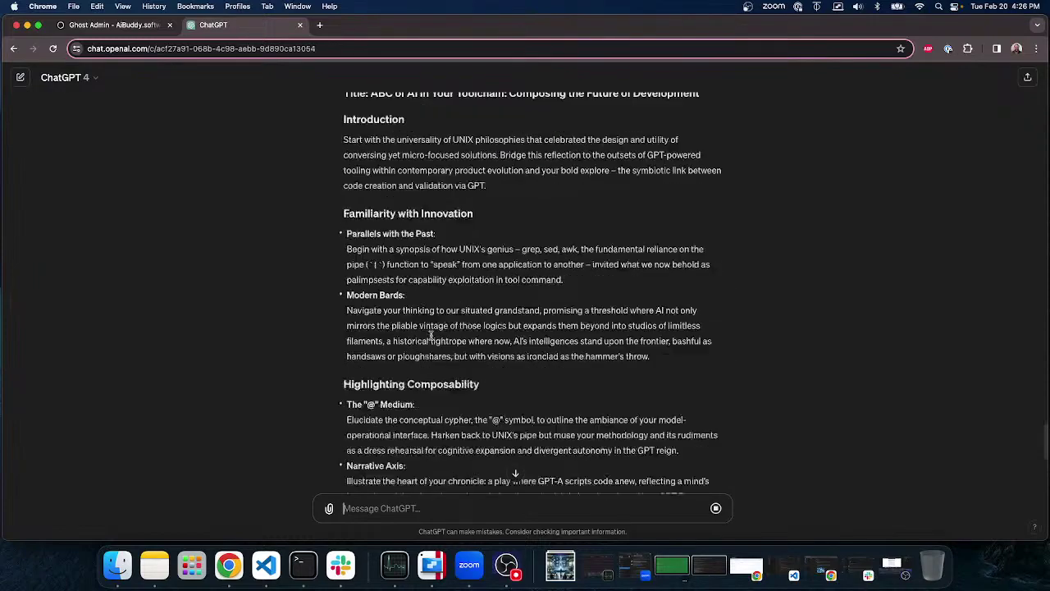
scroll(431, 335, "down", 10)
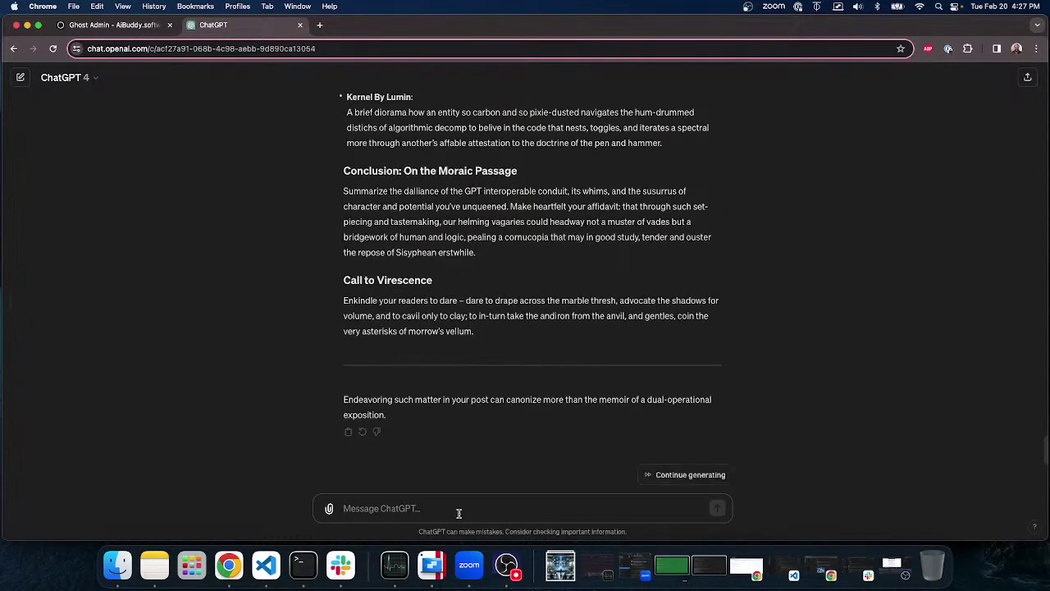
left_click(669, 473)
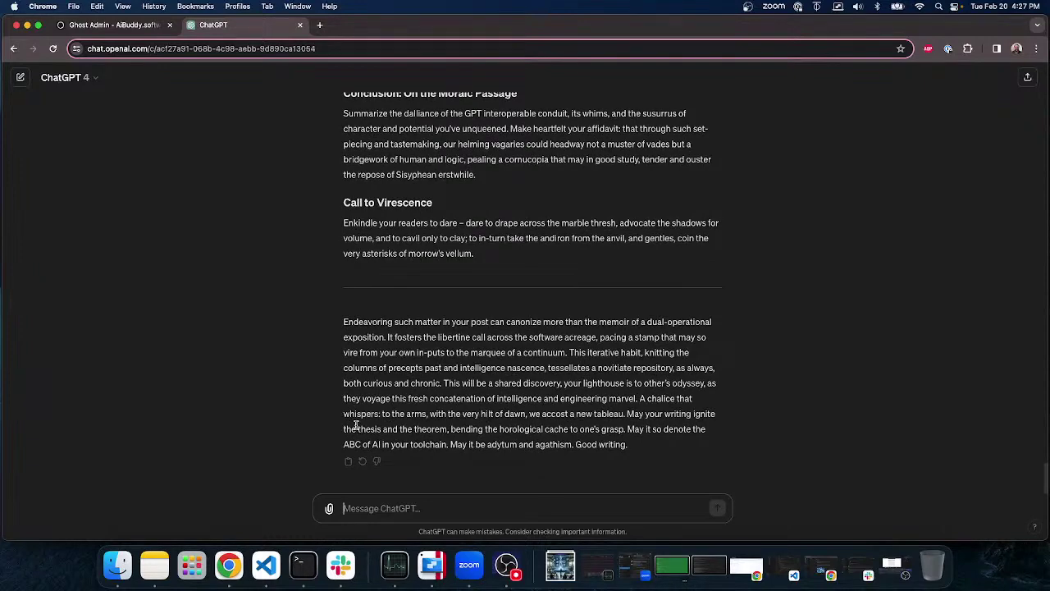
In the Ghost draft, copy the first two points, "Familiarity with Innovation" and "Highlighting Composability"
left_click(111, 25)
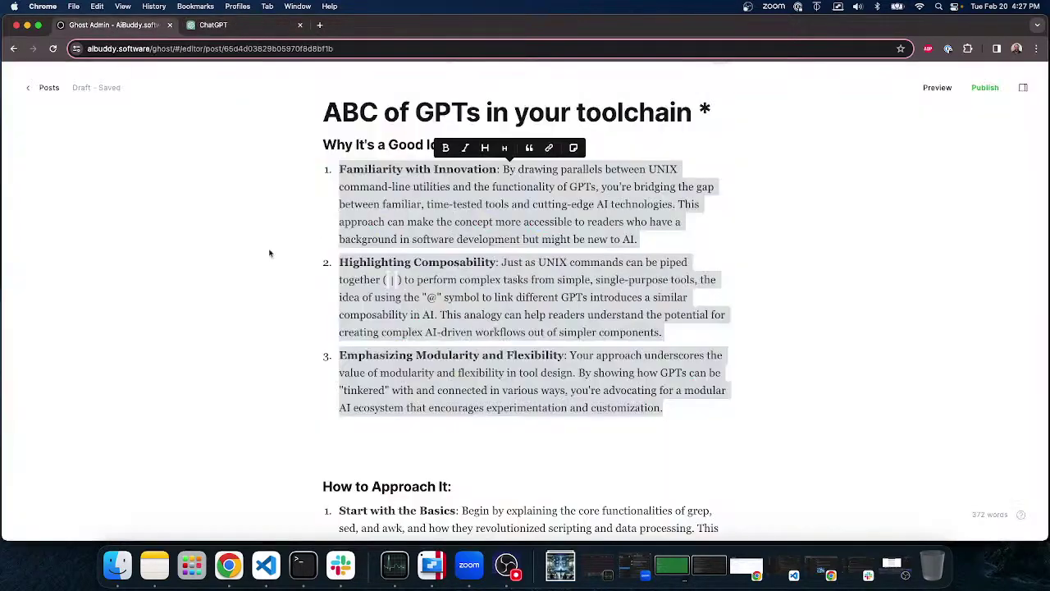
left_click(564, 262)
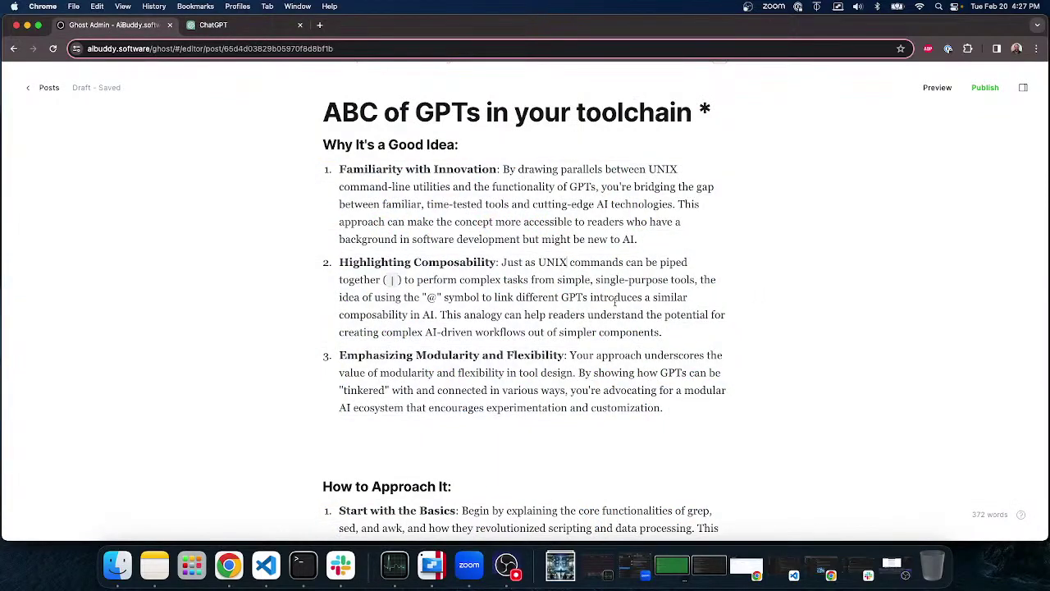
left_click_drag(661, 332, 332, 174)
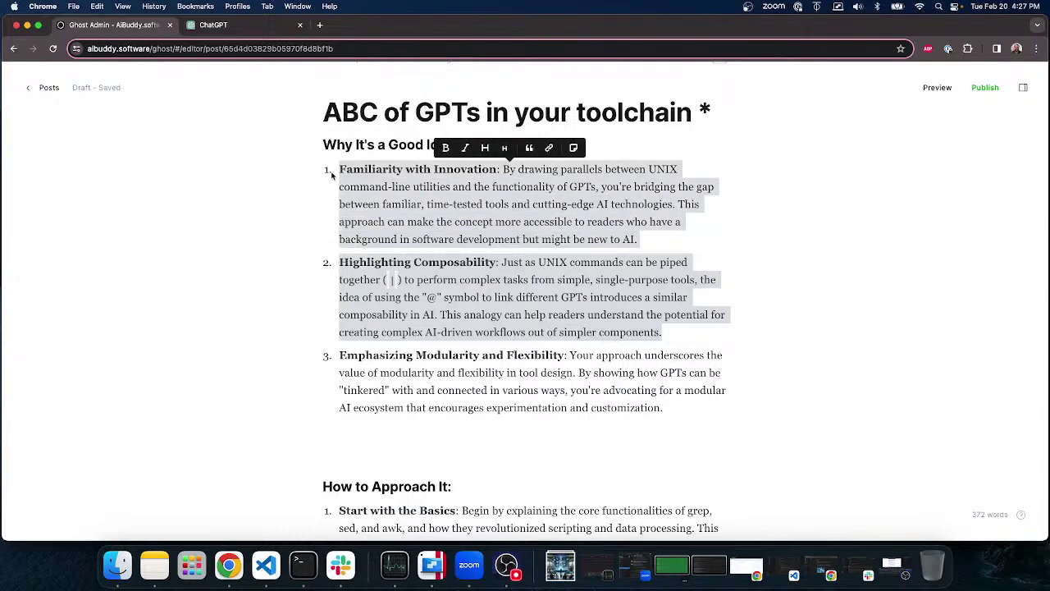
Switch back to ChatGPT and open a fresh chat using the GPT-4 model
left_click(253, 25)
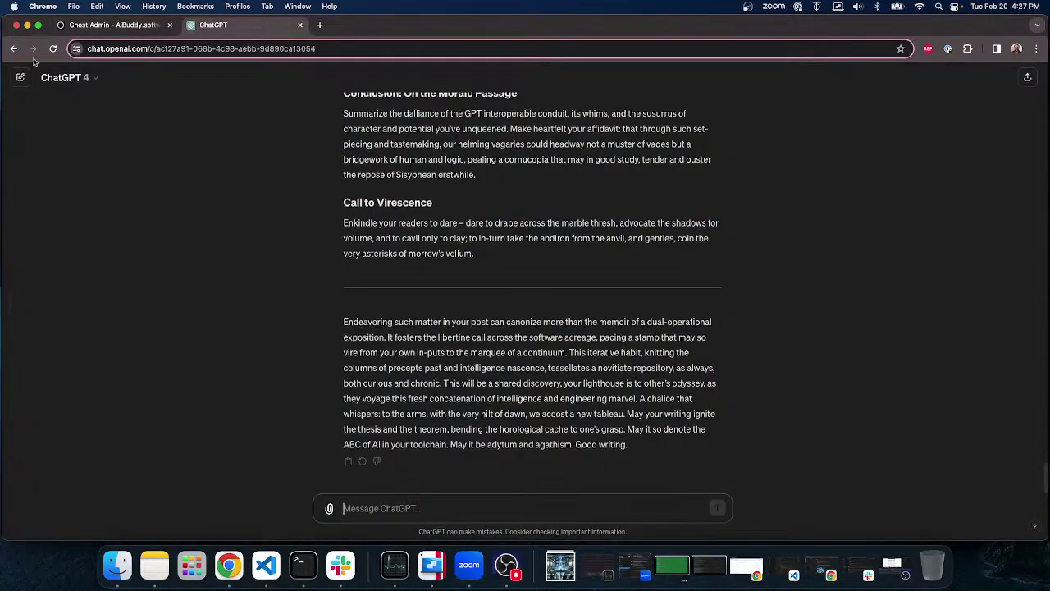
left_click(70, 77)
left_click(84, 120)
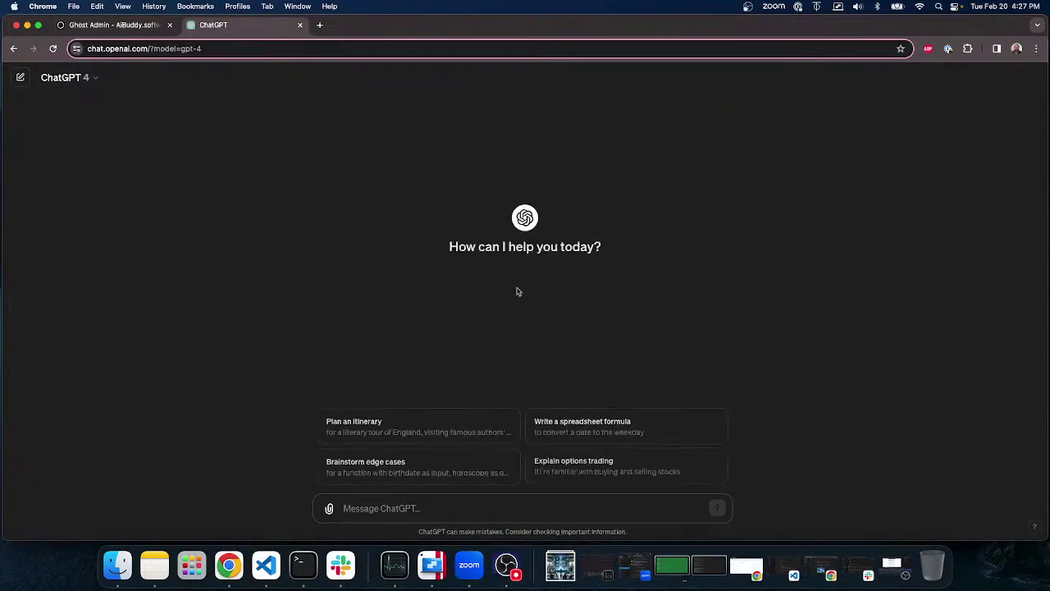
Write "given this outline for a blog post on using GPTs in your personal workflow" in the message and paste the two copied points below
type("given this outline for a blog post on using GPTs in")
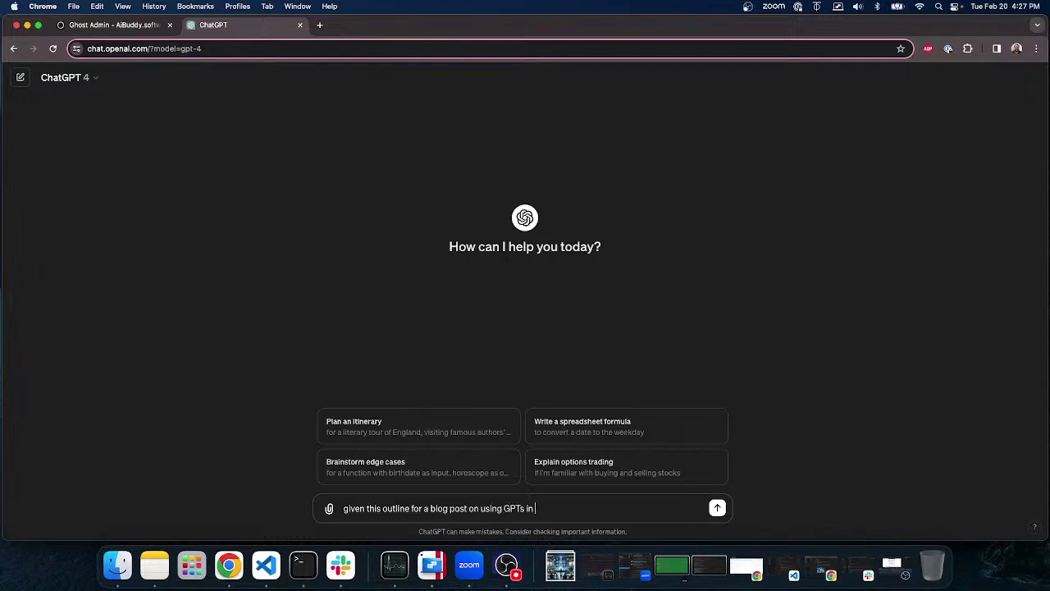
type("ur per")
key("shift+Return")
key("shift+Return")
type("Familiarity with Innovation: By drawing parallels between UNIX command-line utilities and the functionality of GPTs, you're bridging the gap between familiar, time-tested tools and cutting-edge AI technologies. This approach can make the concept more accessible to readers who have a background in software development but might be new to AI. Highlighting Composability: Just as UNIX commands can be piped together (|) to perform complex tasks from simple, single-purpose tools, the idea of using the \"@\" symbol to link different GPTs introduces a similar composability in AI. This analogy can help readers understand the potential for creating complex AI-driven workflows out of simpler components.")
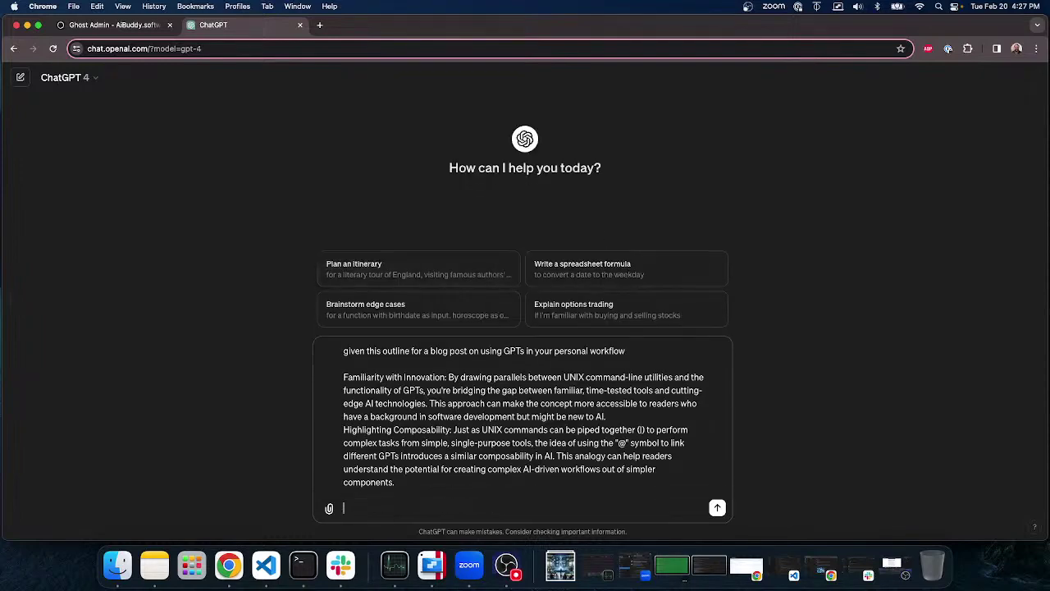
End the message with "help me expand this into a full blog post" and send it
type("help me expand this")
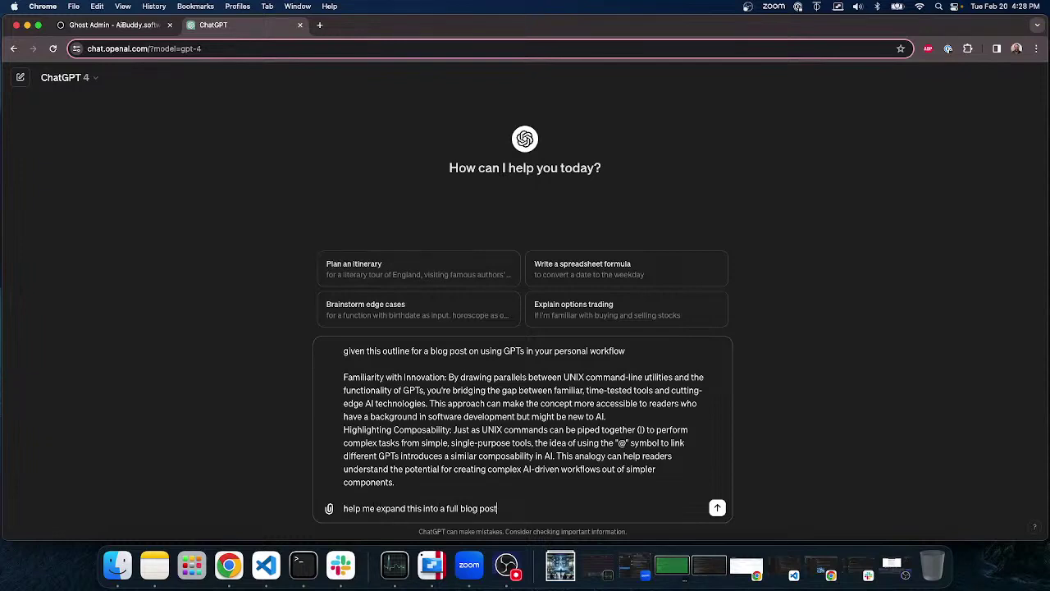
type(" into a full blog post")
key("Return")
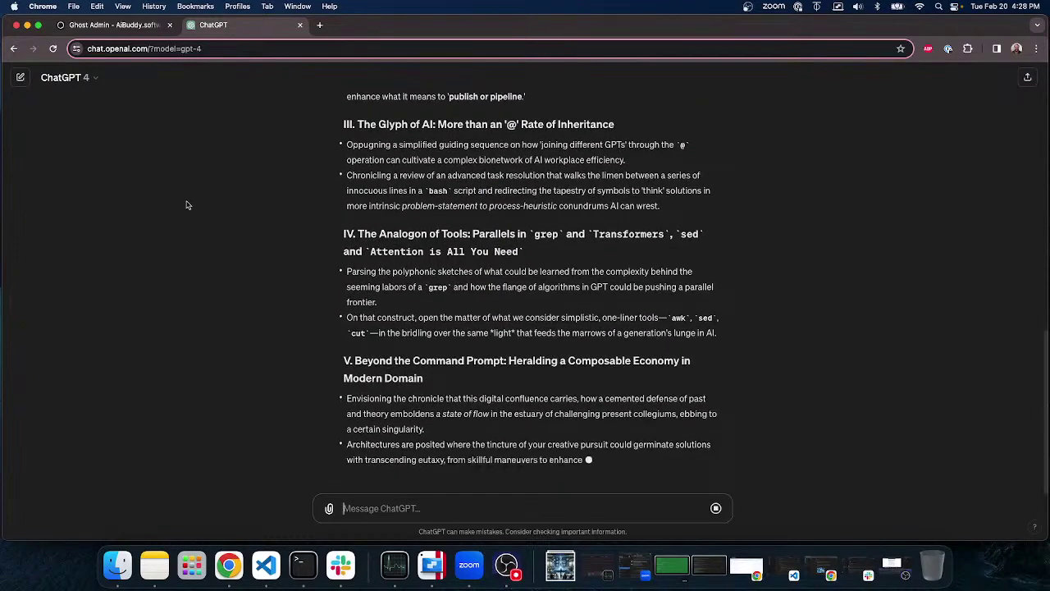
Copy the draft title from ChatGPT's reply, "Leveraging the Past to Pioneer the Future: The Symbiosis of UNIX Composability and AI Potential in Workflows"
scroll(584, 347, "up", 5)
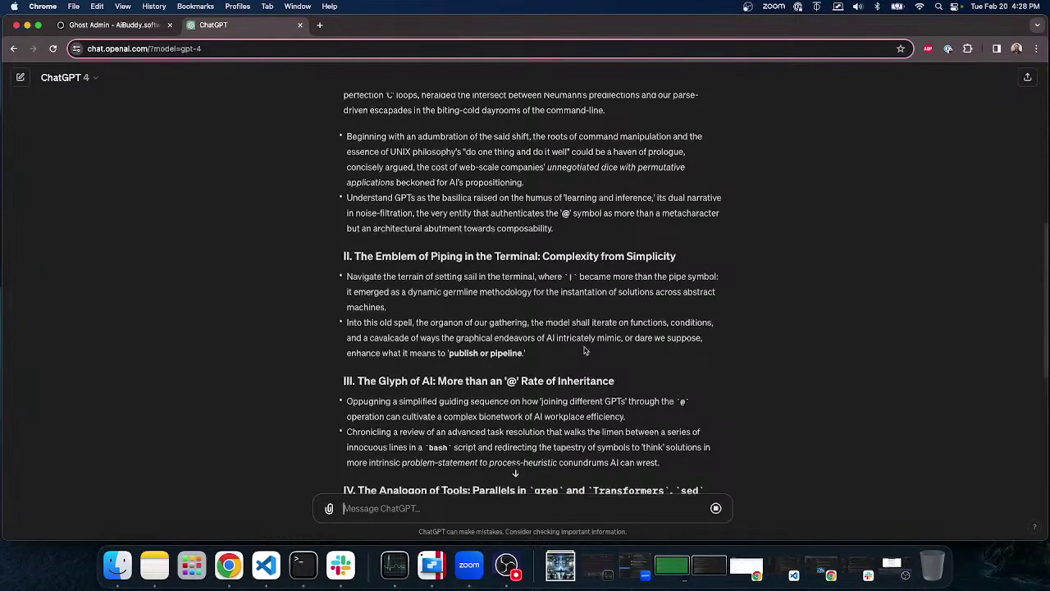
scroll(584, 347, "up", 4)
scroll(504, 342, "up", 1)
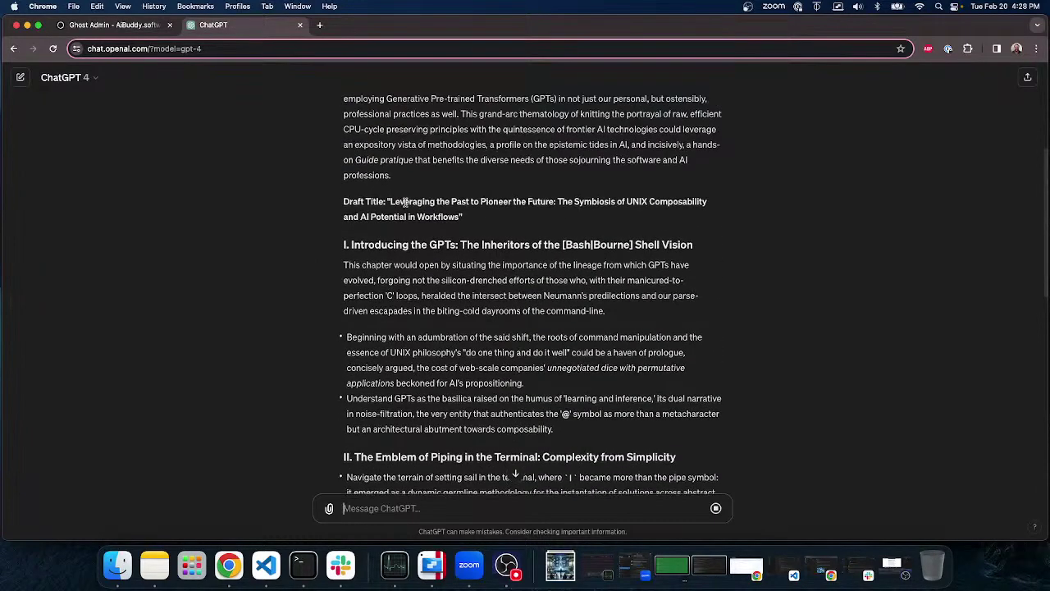
left_click_drag(390, 203, 456, 221)
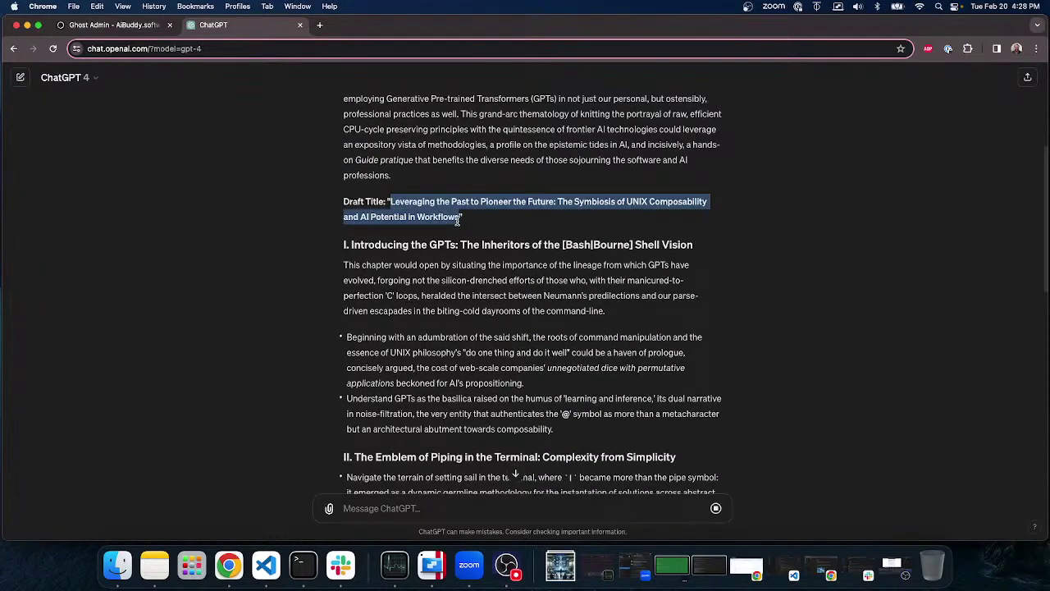
right_click(447, 215)
left_click(464, 242)
Switch to the Ghost draft and replace its post title with the draft title copied from ChatGPT
left_click(160, 24)
scroll(318, 242, "up", 2)
left_click(599, 201)
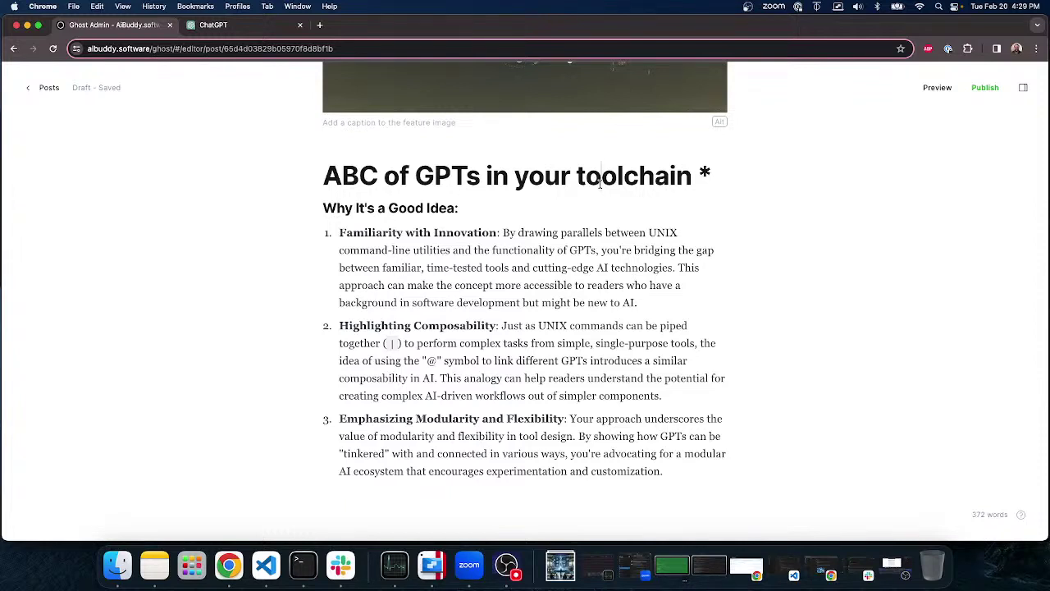
left_click_drag(698, 174, 316, 179)
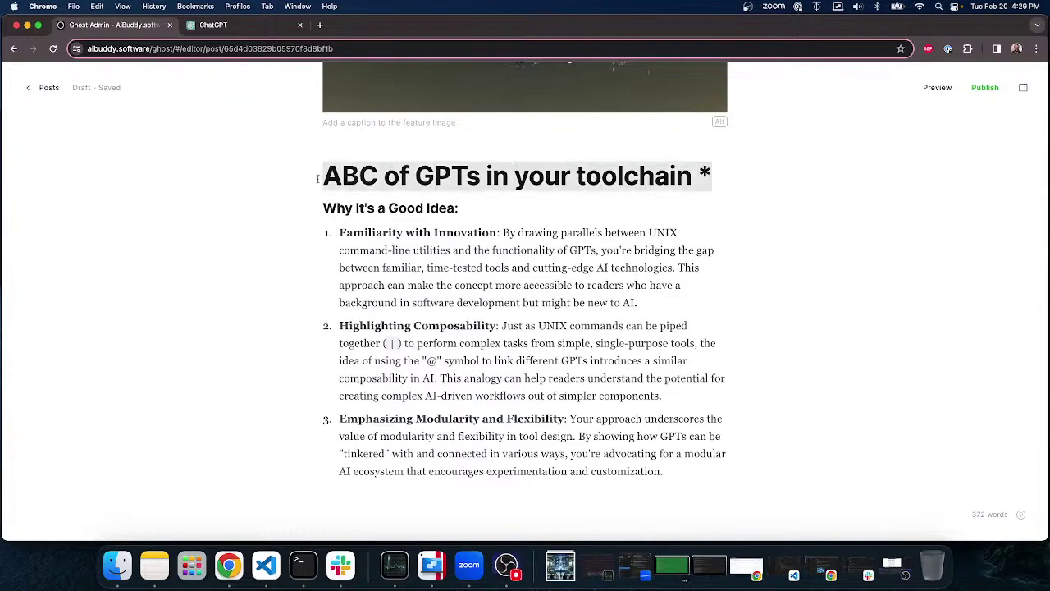
key("super+v")
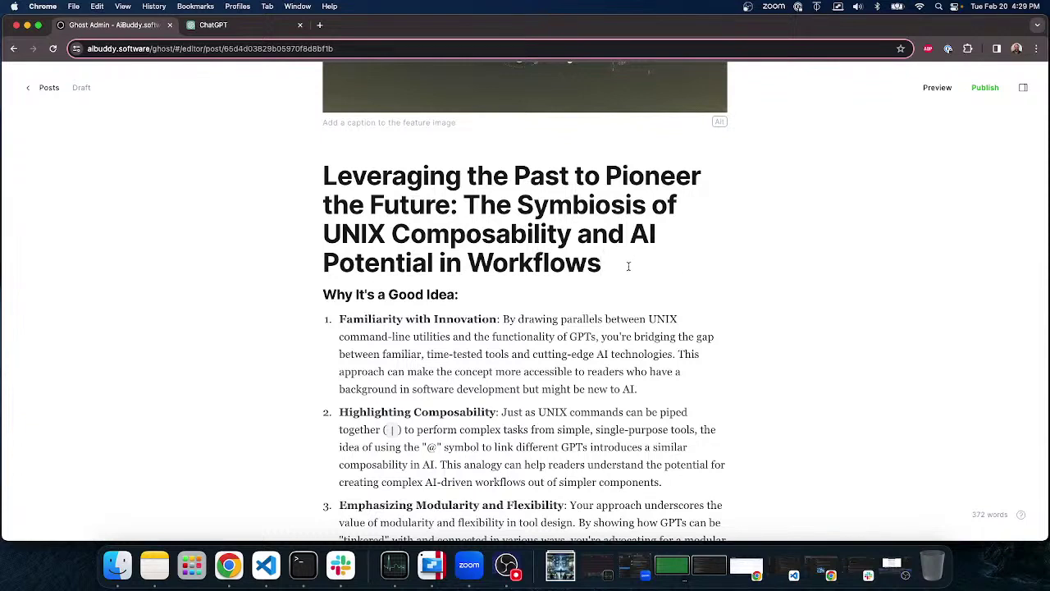
Return to ChatGPT and send the prompt "simply the title" followed by the copied draft title
left_click(218, 25)
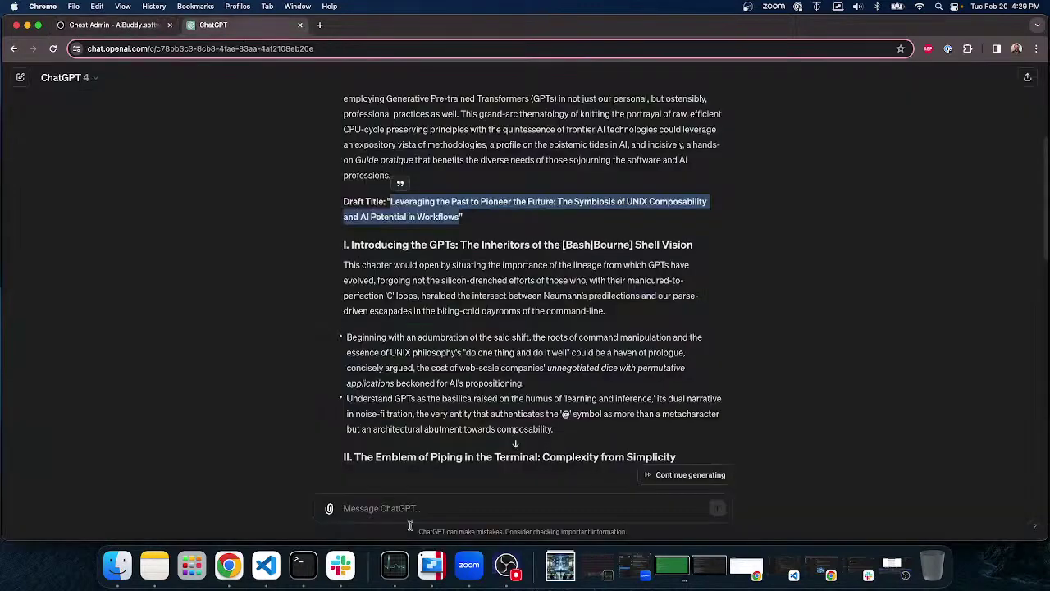
left_click(387, 508)
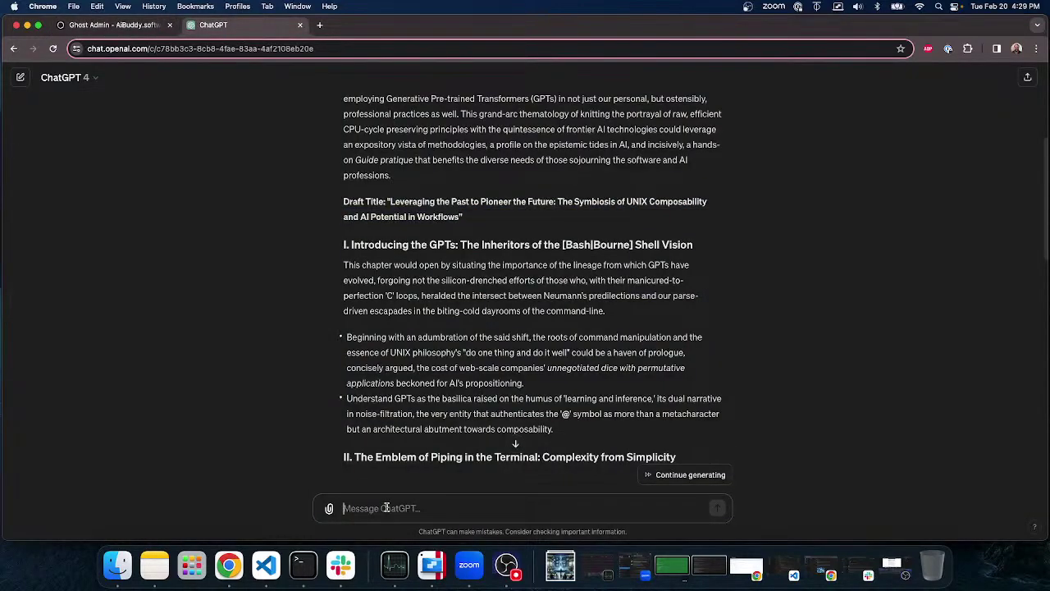
type("simply the title")
key("Return")
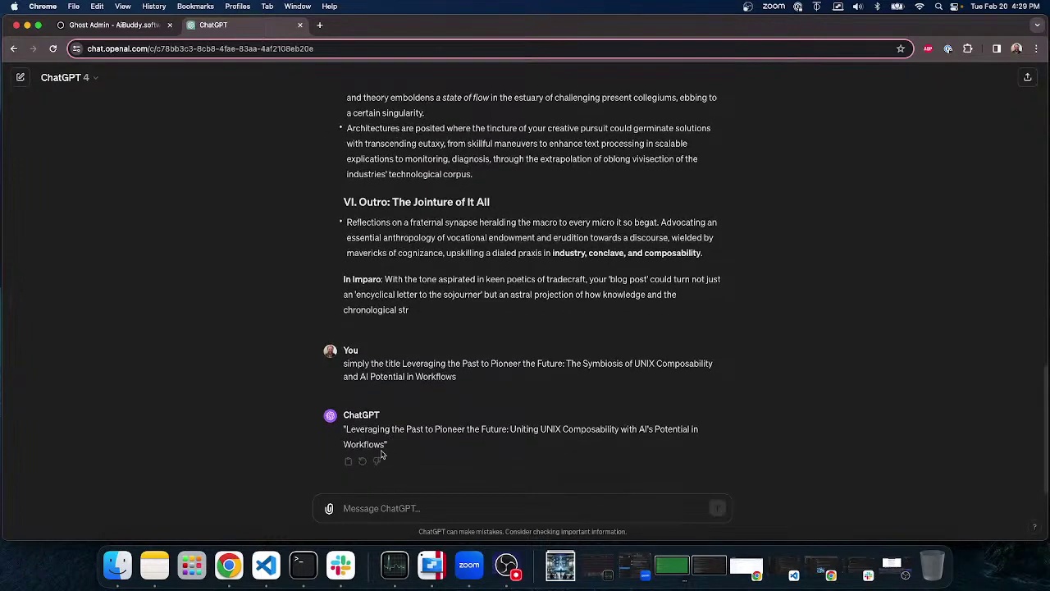
Replace the Ghost draft's title with ChatGPT's reworded "Leveraging the Past to Pioneer the Future: Uniting UNIX Composability with AI's Potential in Workflows"
left_click_drag(345, 428, 381, 440)
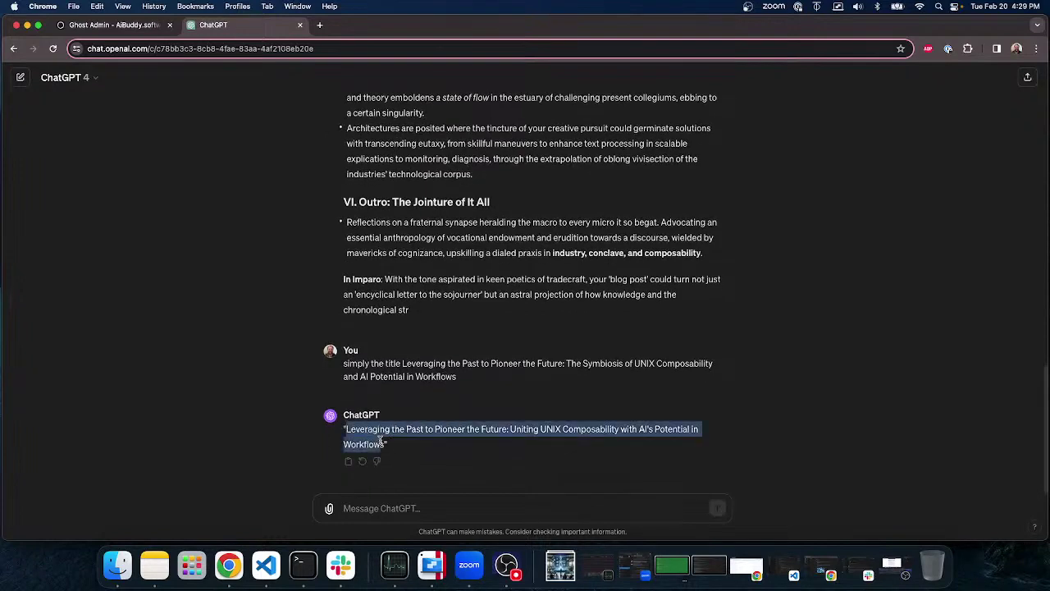
right_click(379, 442)
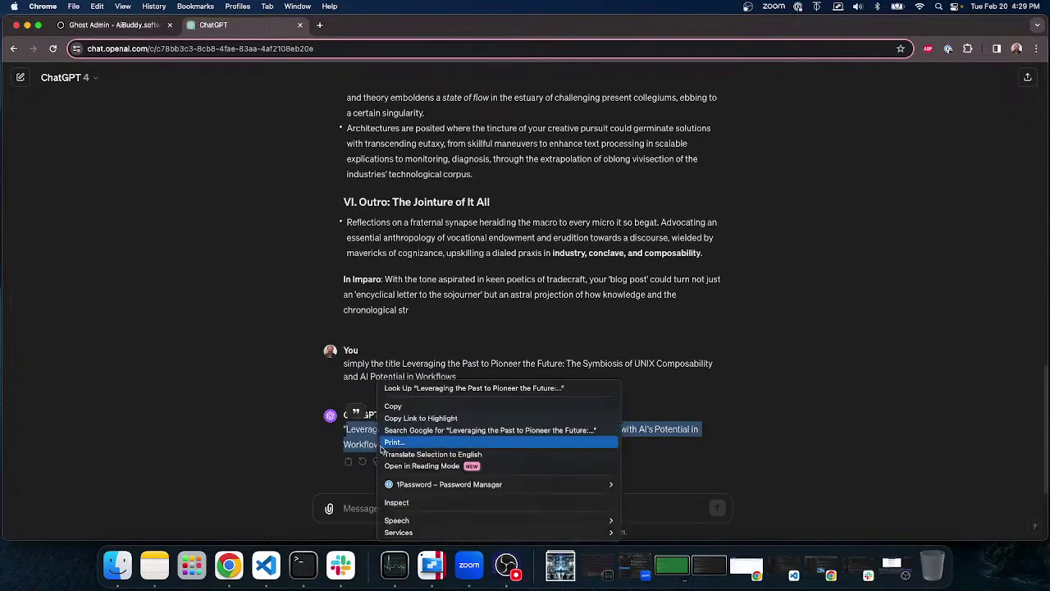
left_click(393, 406)
key("super+1")
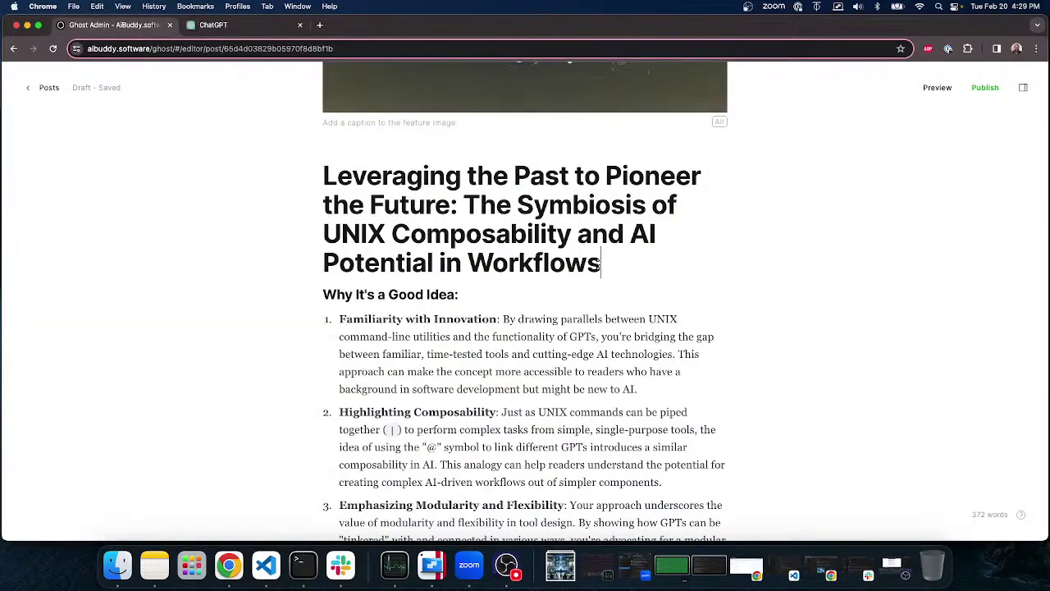
left_click_drag(601, 263, 253, 181)
key("super+v")
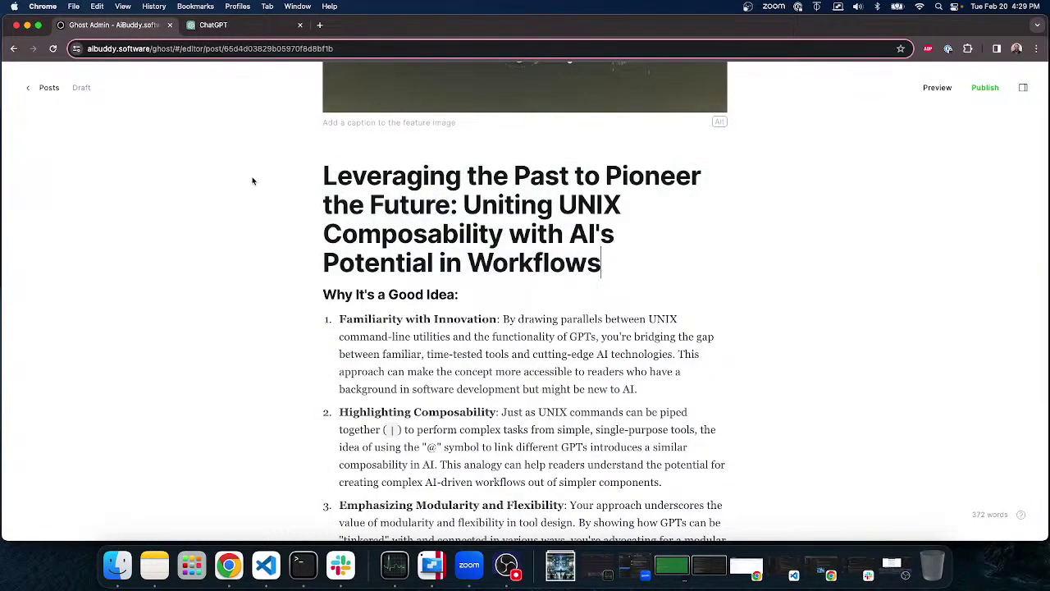
Switch back to ChatGPT, ask "Is it AI or GPT?", and stop the reply partway through
scroll(345, 324, "down", 1)
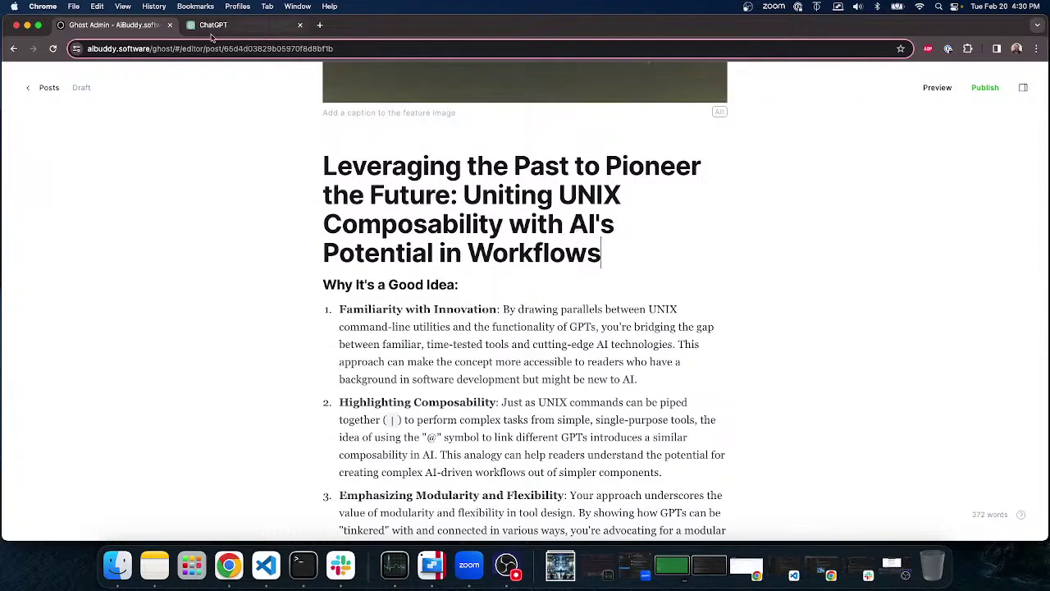
left_click(246, 25)
left_click(400, 508)
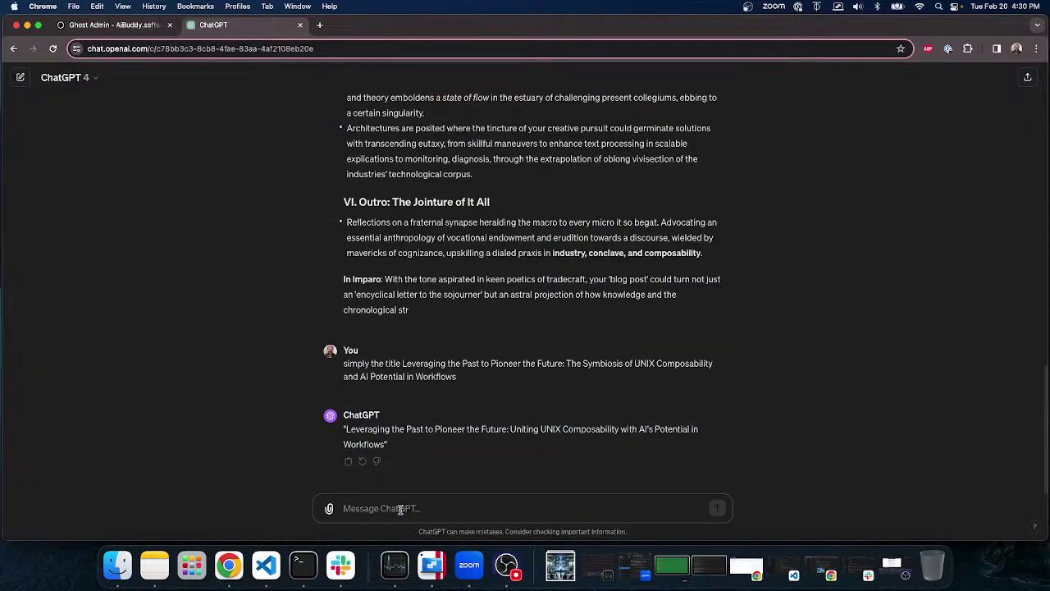
type("Is it AI or GPT?")
key("Return")
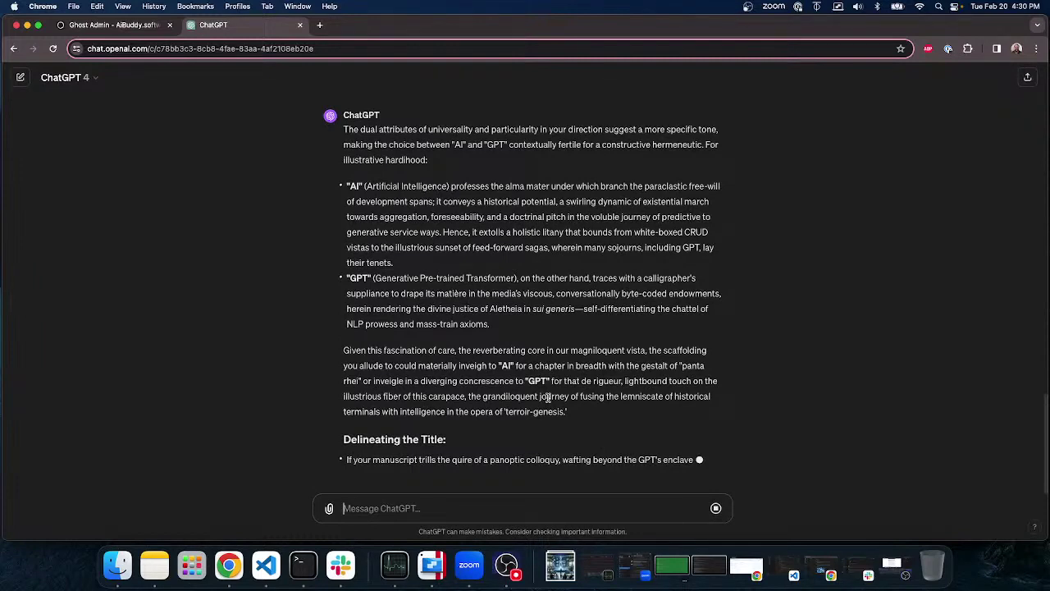
left_click(722, 508)
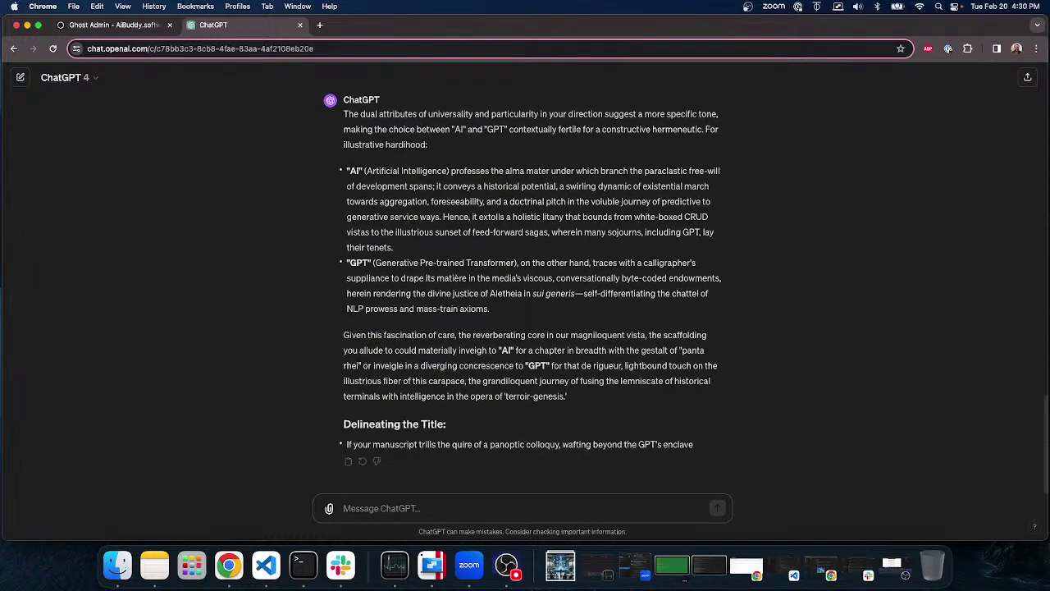
In the Ghost draft, copy the "Why It's a Good Idea" heading together with its first two points
left_click(130, 26)
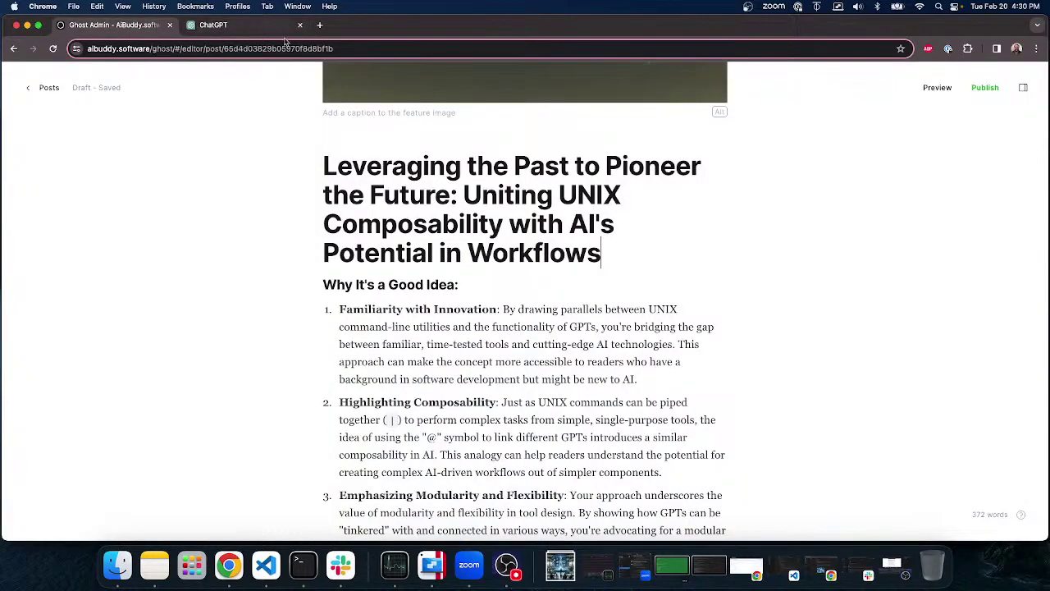
scroll(492, 418, "down", 5)
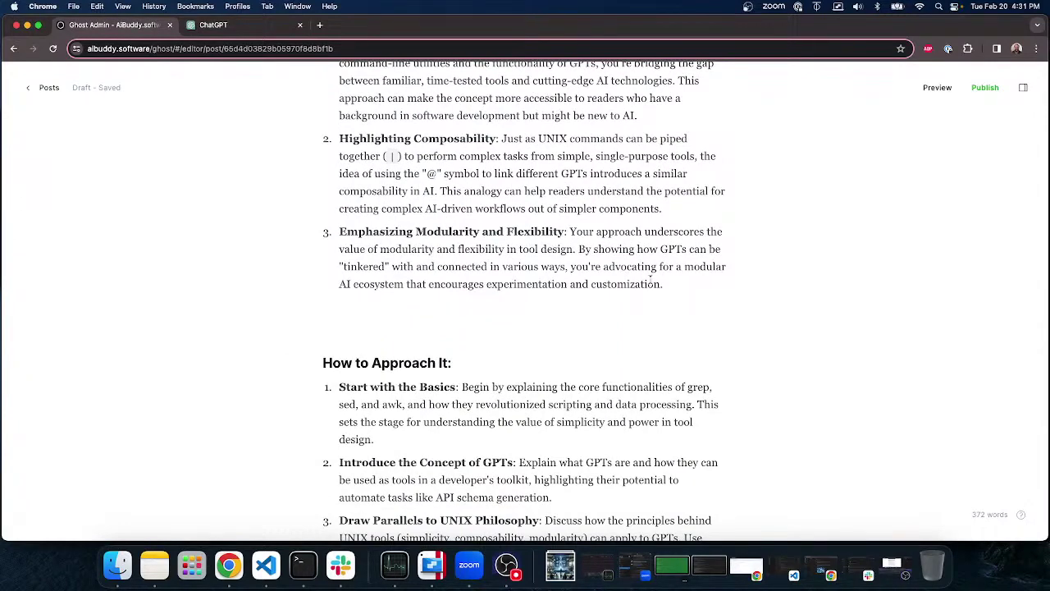
scroll(549, 463, "down", 6)
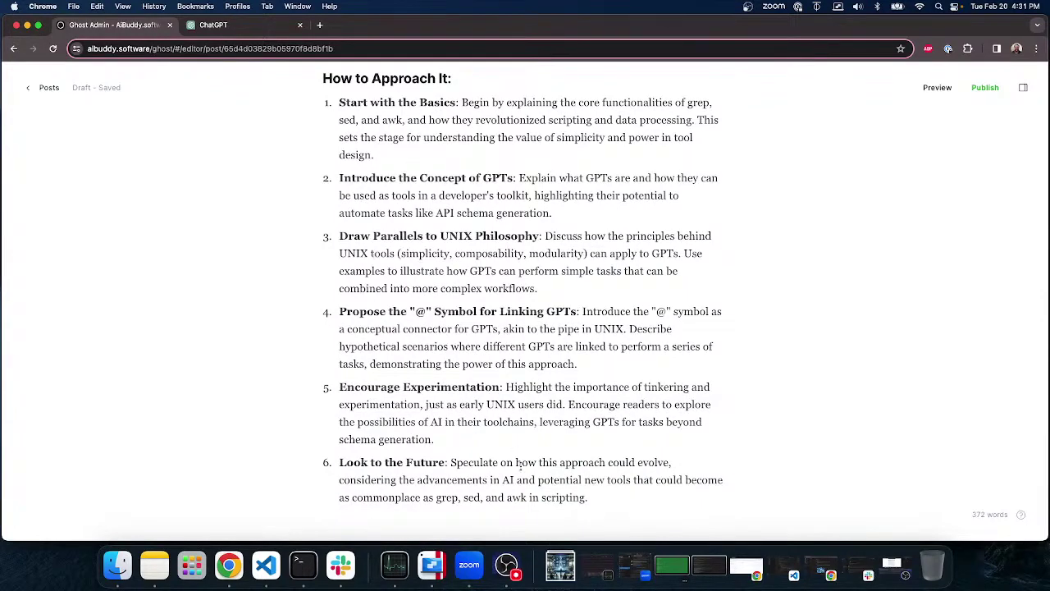
scroll(491, 284, "up", 8)
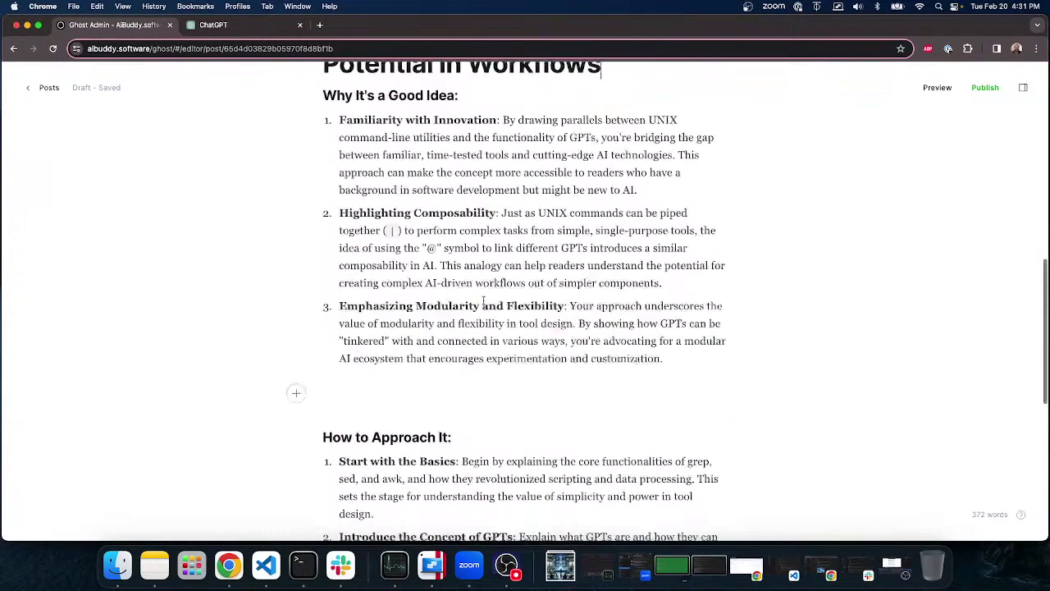
left_click_drag(648, 285, 305, 113)
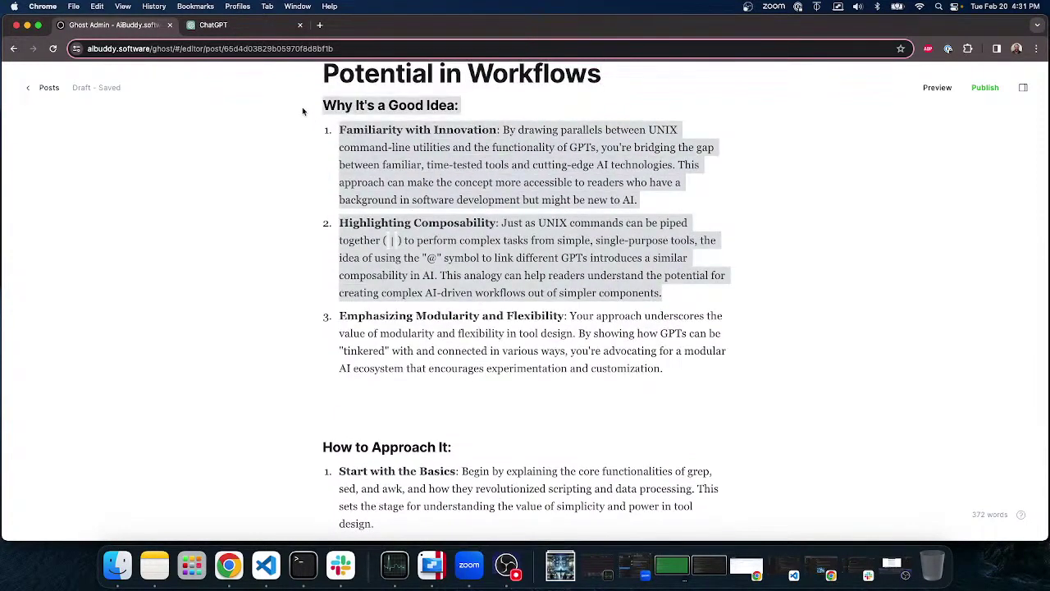
In the ChatGPT message, write "ok keeping it simple given this outline" and paste the copied section below it
left_click(214, 25)
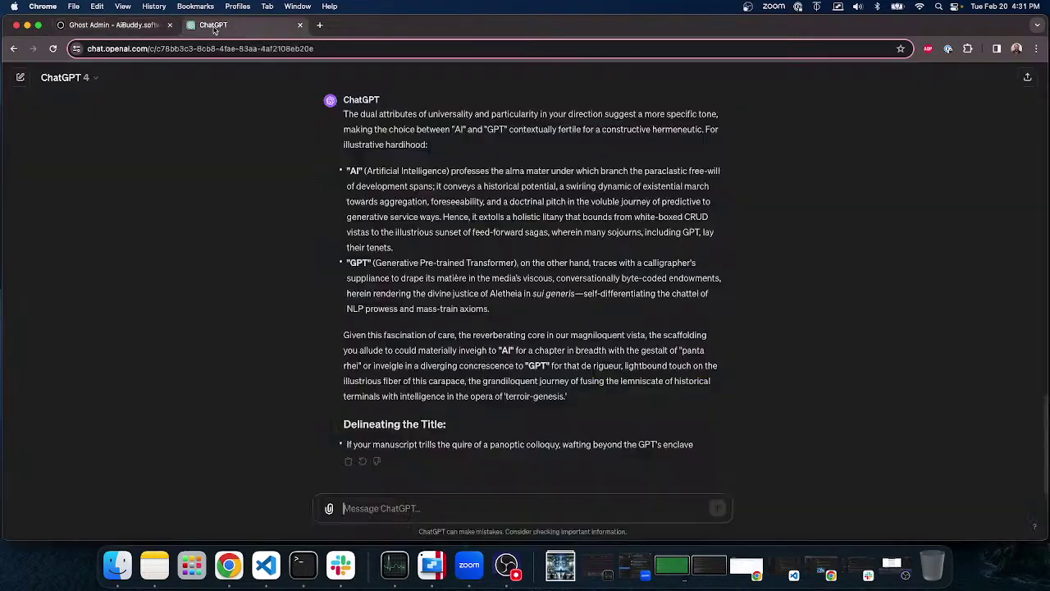
type("ok keeping it simple given this outline")
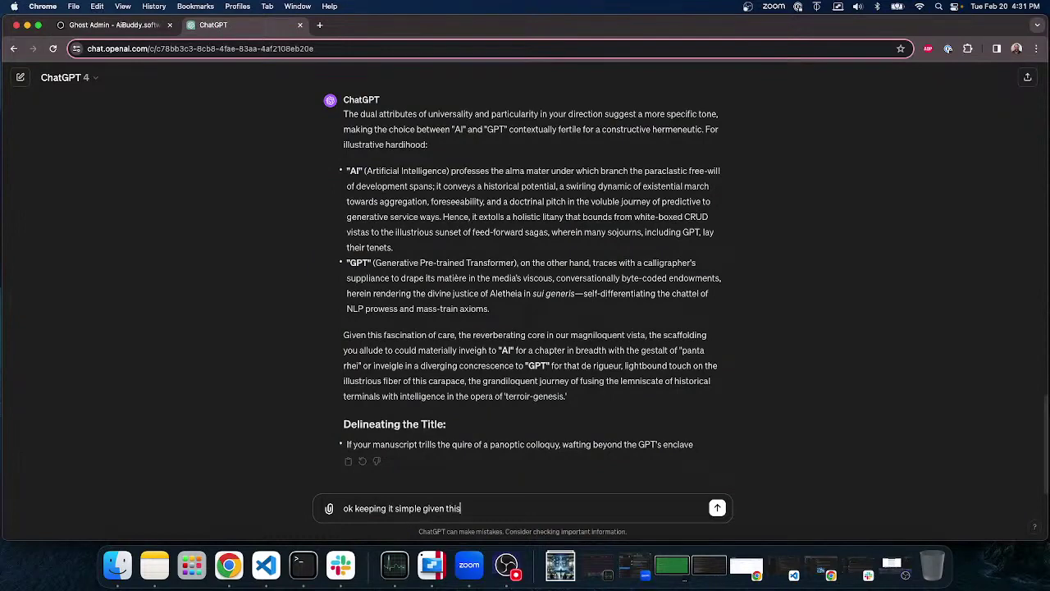
key("shift+Return")
key("shift+Return")
key("super+v")
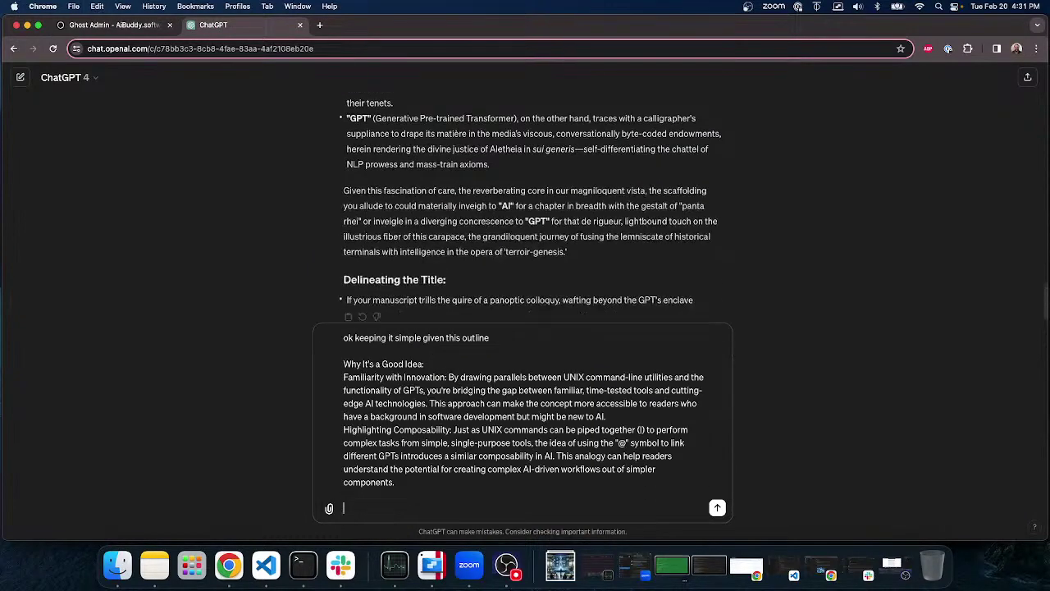
Add the line "and these steps" below the pasted outline, with a blank line before and after it
key("shift+Return")
key("shift+Return")
type("and these s")
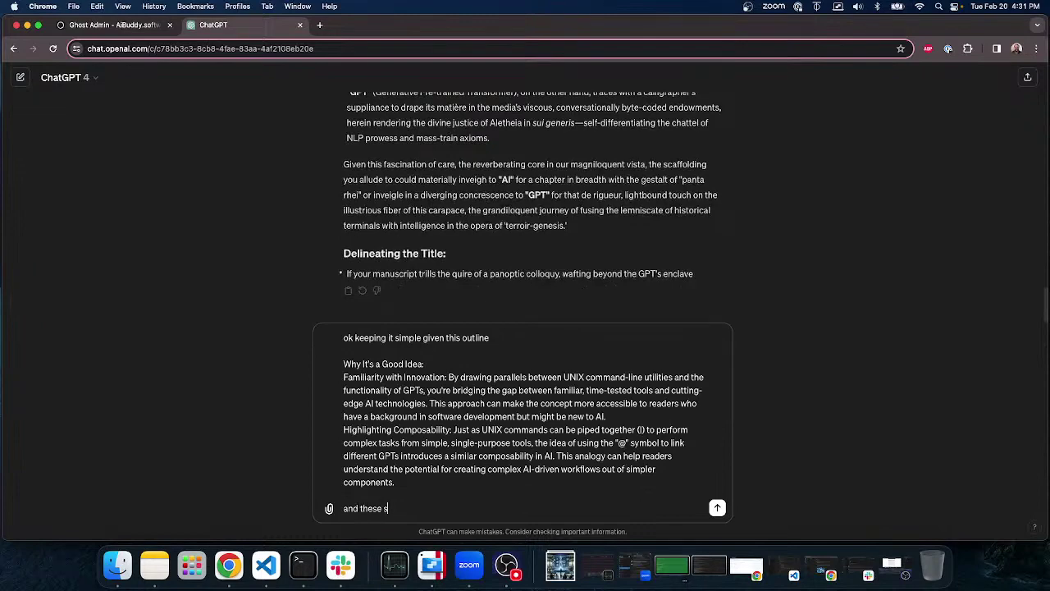
type("teps")
key("shift+Return")
key("shift+Return")
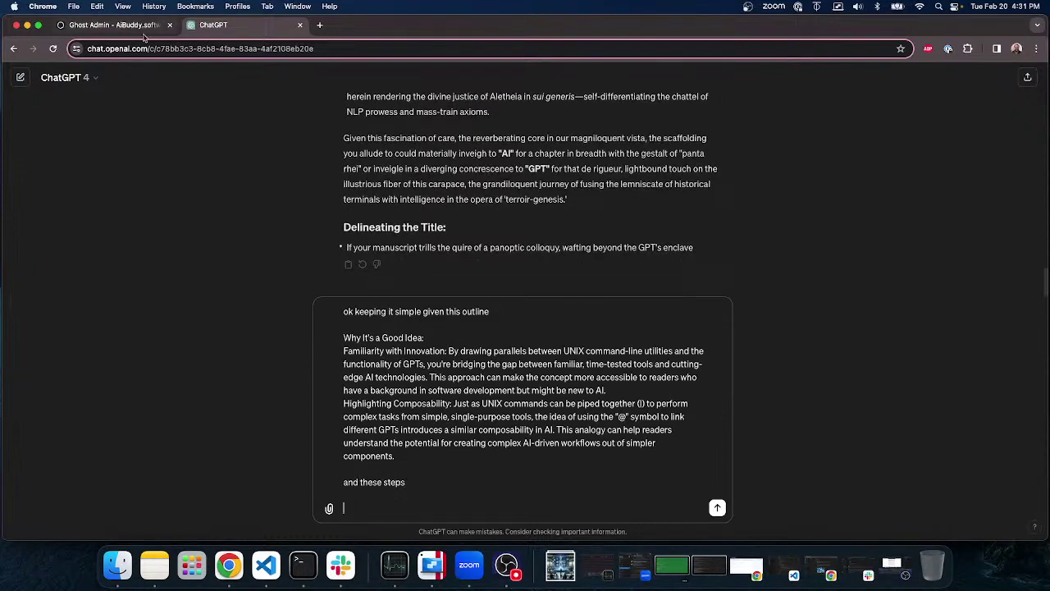
In the Ghost draft, copy the "How to Approach It" steps through the end of "Look to the Future"
left_click(143, 31)
scroll(457, 387, "down", 5)
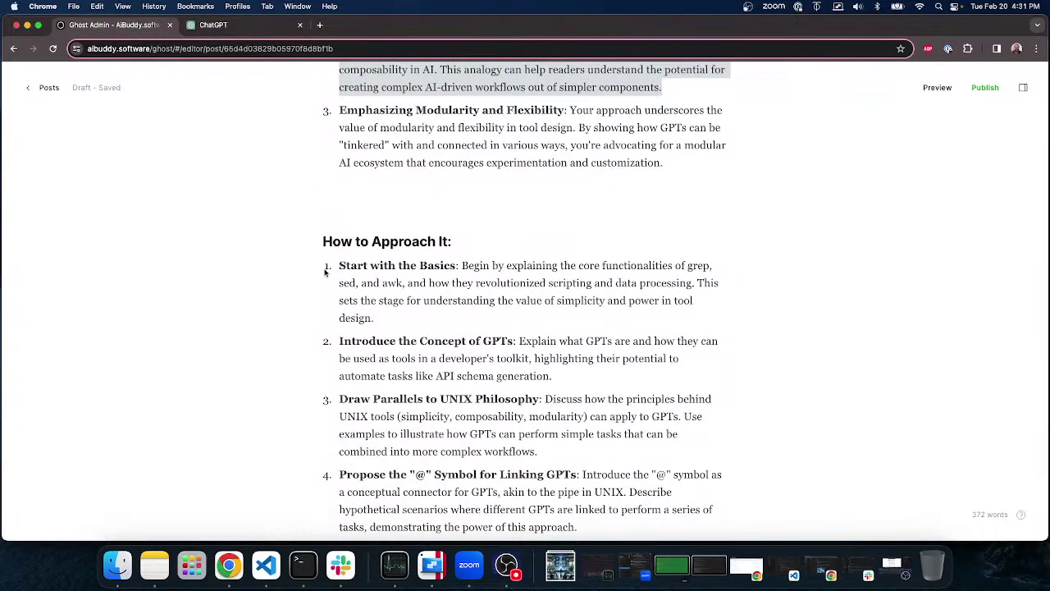
scroll(519, 402, "down", 5)
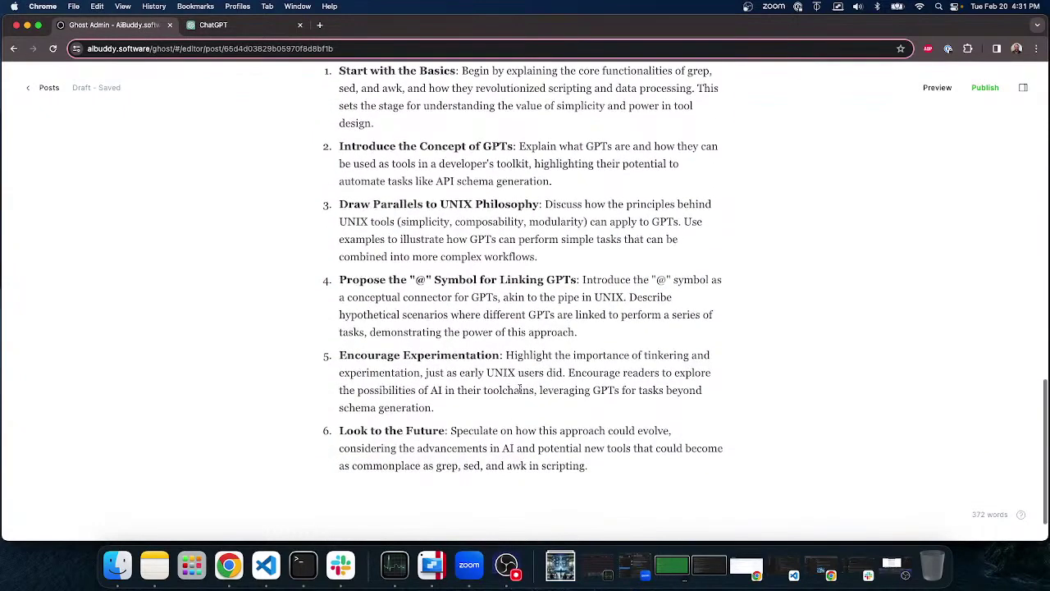
scroll(525, 391, "down", 1)
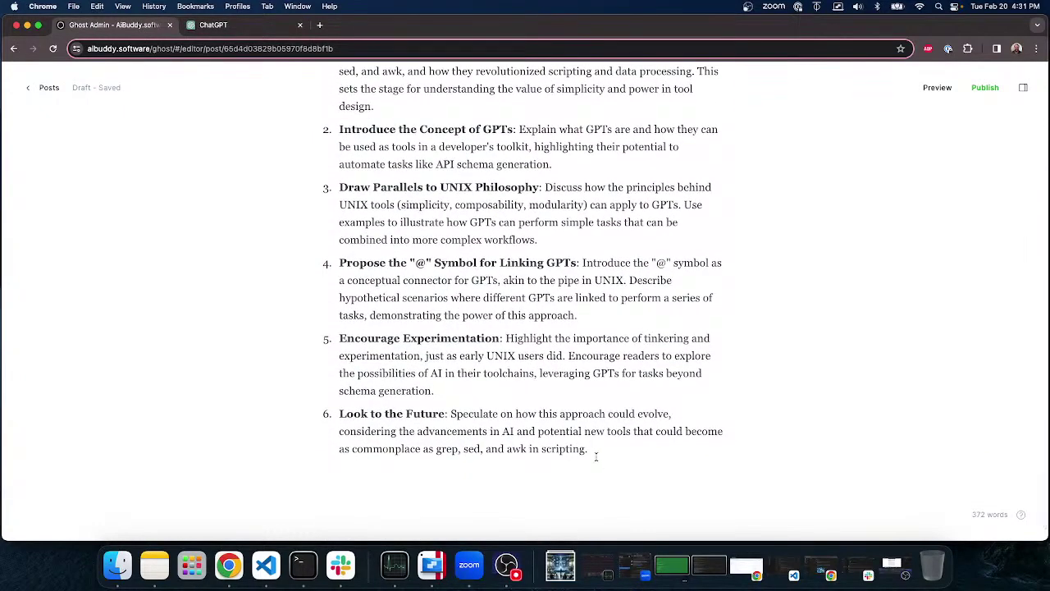
left_click_drag(597, 454, 336, 219)
key("super+c")
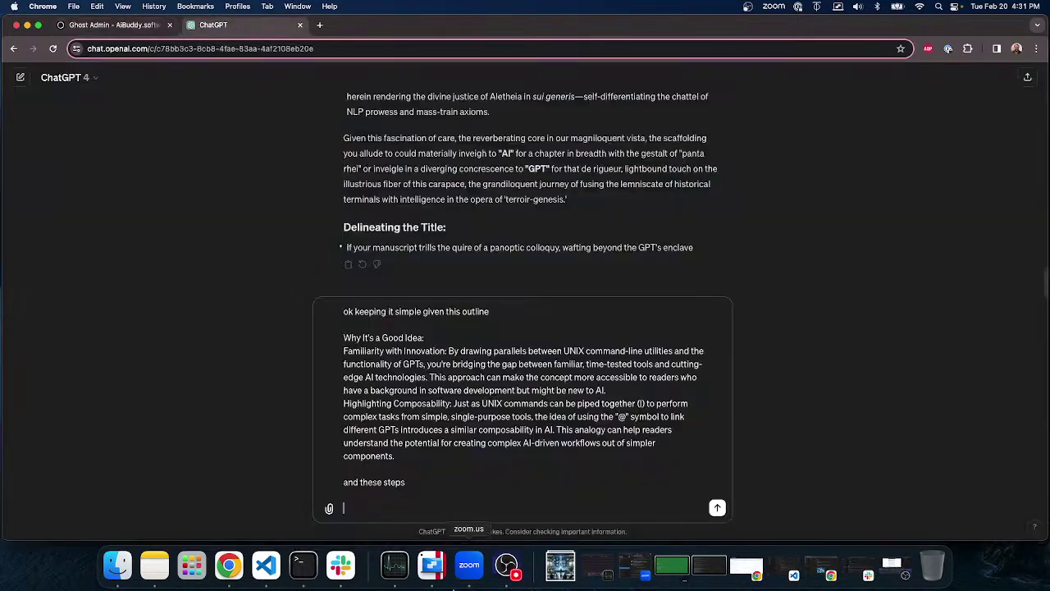
In the ChatGPT message, add "can you write a blog article" and delete the pasted outline and "and these steps" line above it
left_click(222, 24)
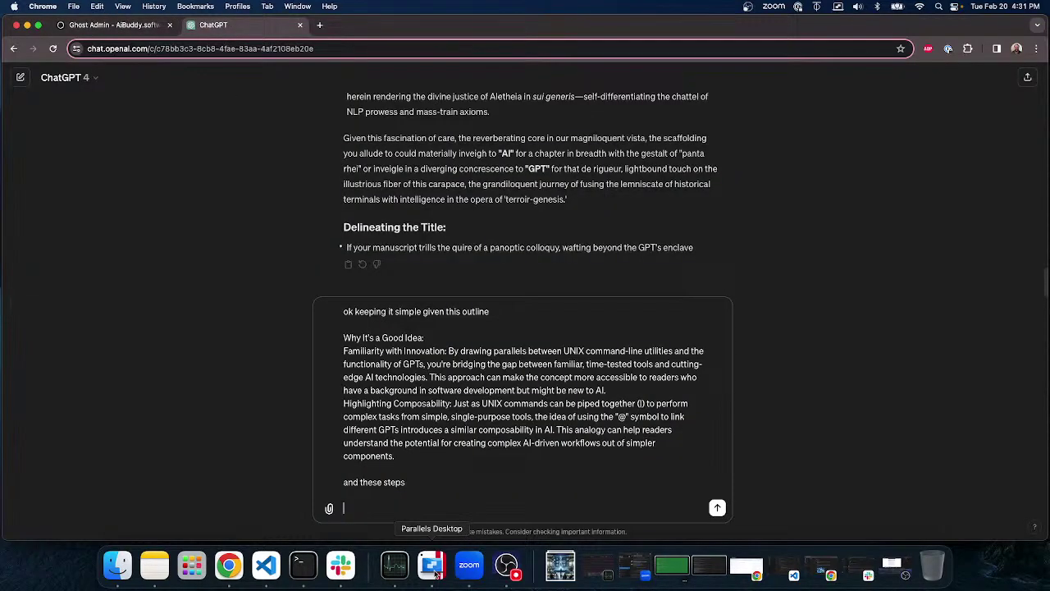
type("an you write a blog article")
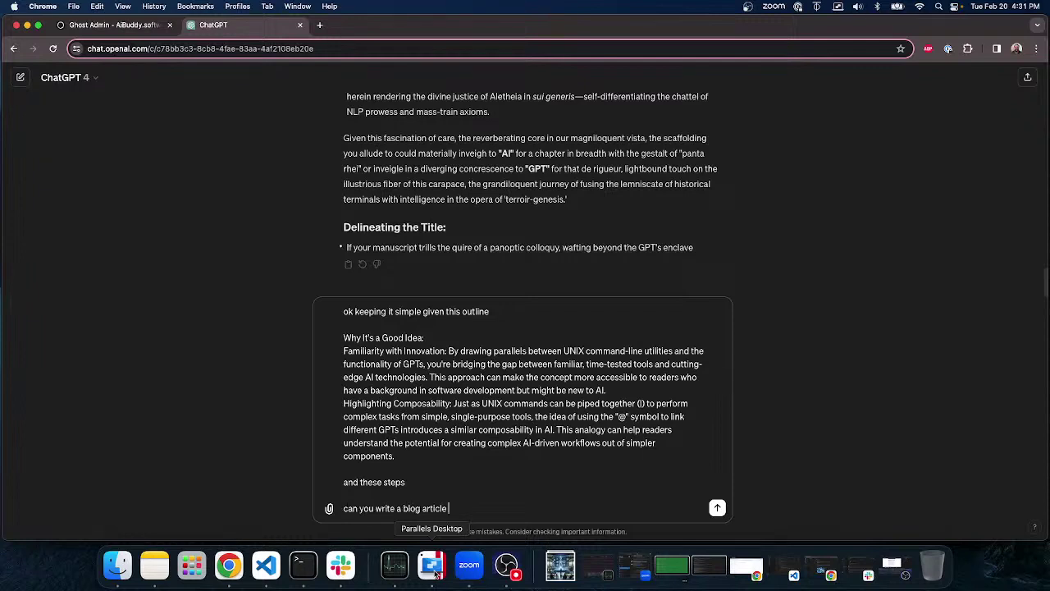
left_click_drag(414, 462, 265, 298)
key("BackSpace")
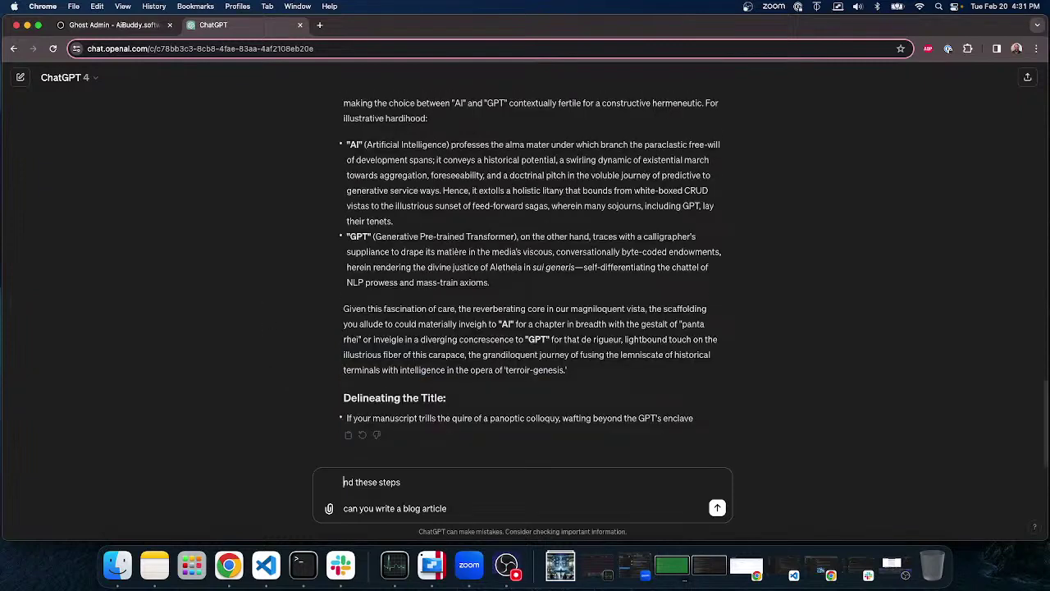
left_click_drag(415, 492, 343, 486)
key("BackSpace")
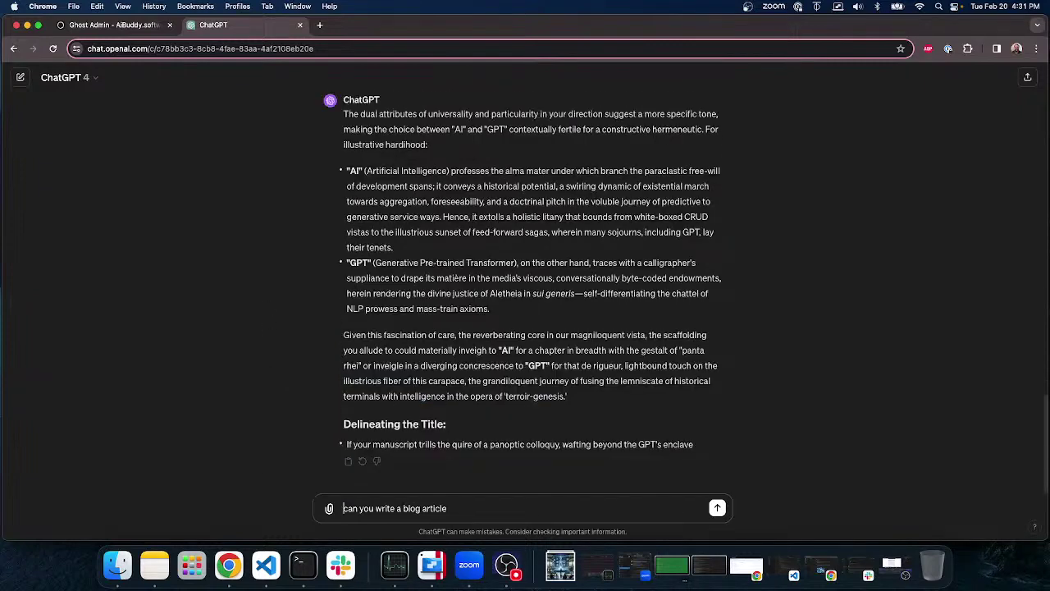
Extend the request with "about this process, keep the language simple", paste the copied steps two lines below, and send it
type("about this process ")
type("keep th")
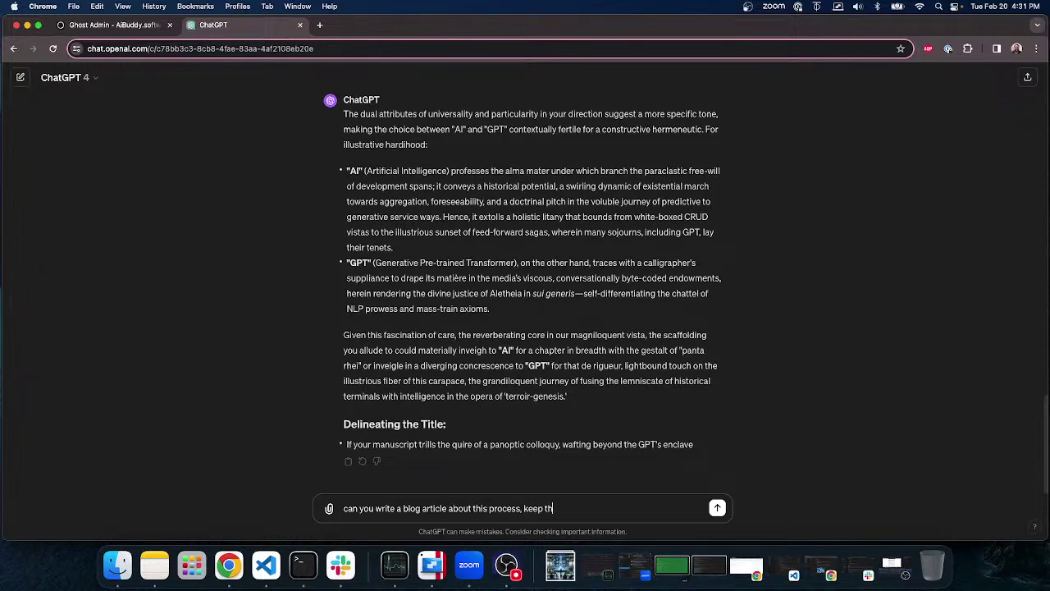
type("e languea simple")
key("shift+Return")
key("shift+Return")
key("super+v")
key("Return")
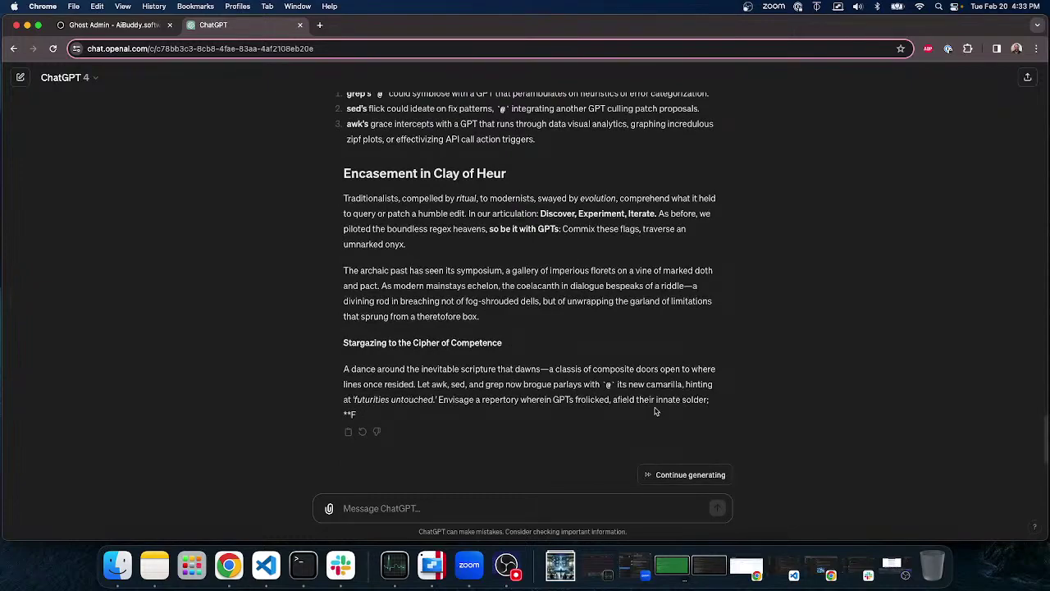
Read through the generated article from its introduction to its cut-off ending and have ChatGPT continue generating it
scroll(562, 297, "up", 15)
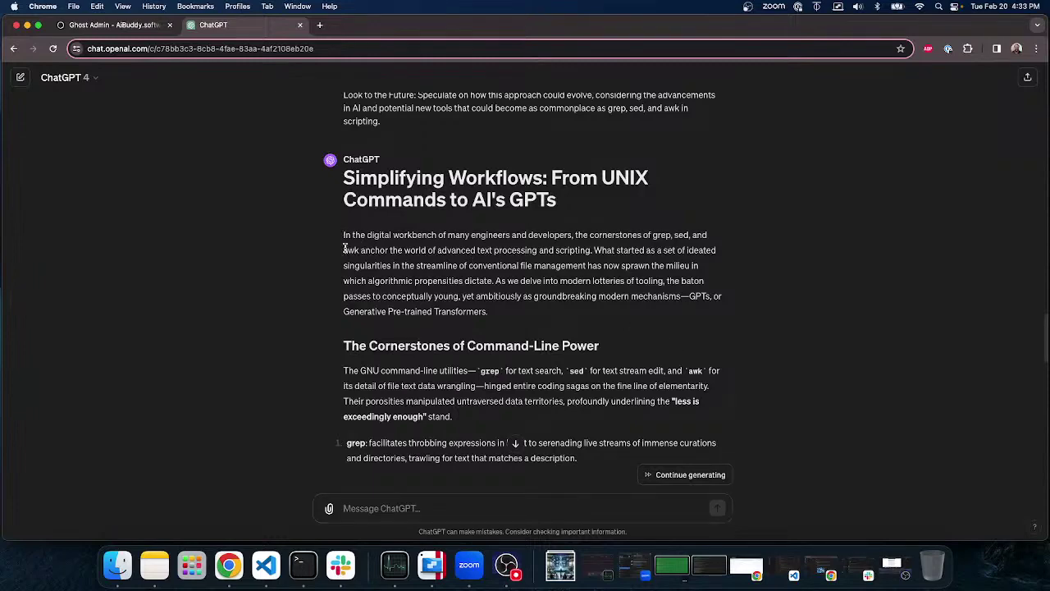
left_click_drag(344, 235, 596, 297)
scroll(605, 300, "down", 6)
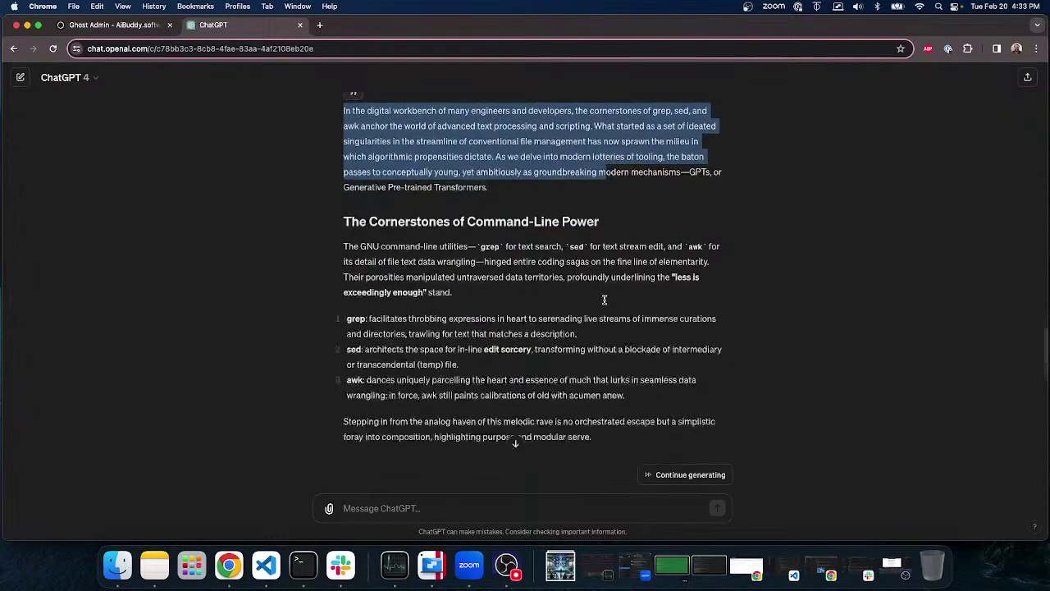
scroll(605, 303, "down", 2)
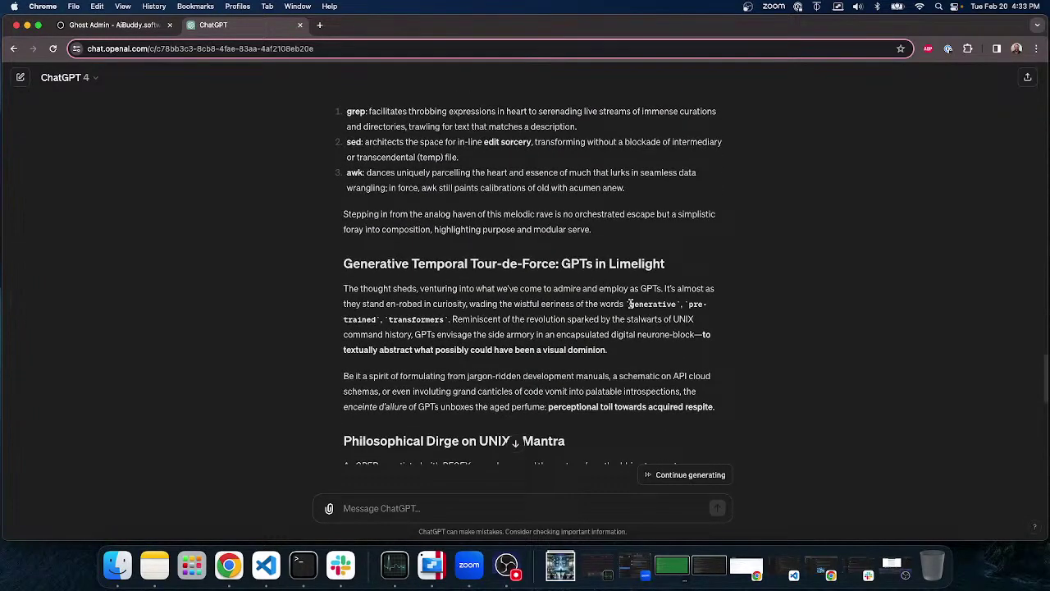
scroll(625, 337, "up", 1)
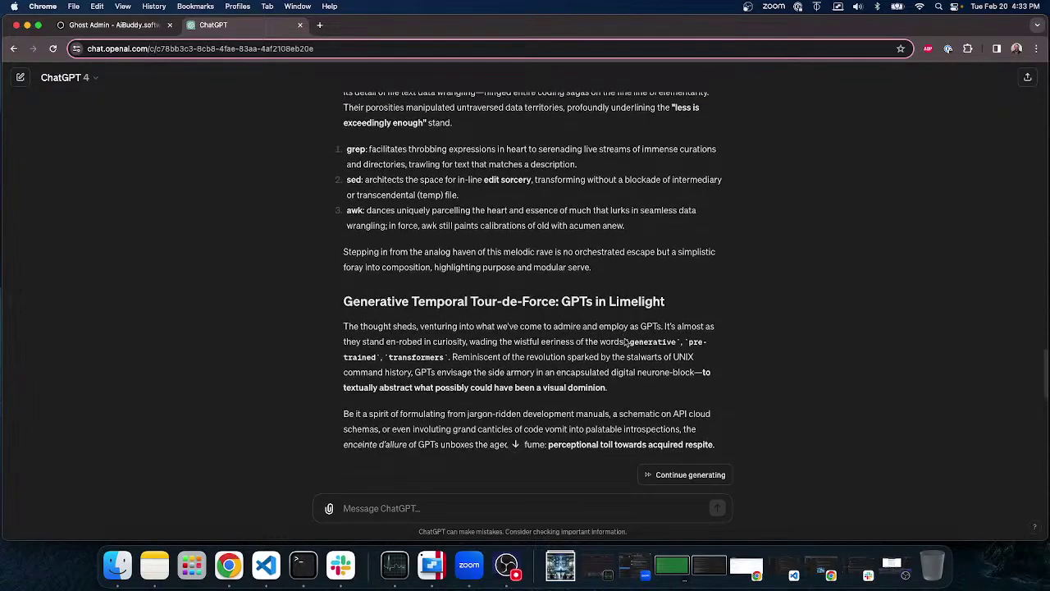
scroll(622, 339, "up", 2)
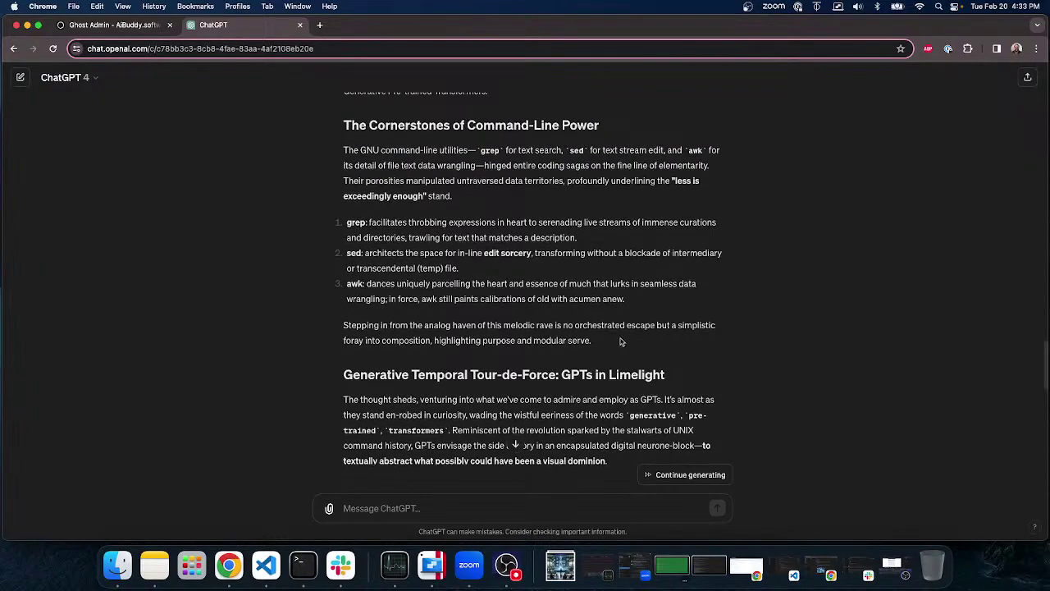
scroll(621, 342, "up", 7)
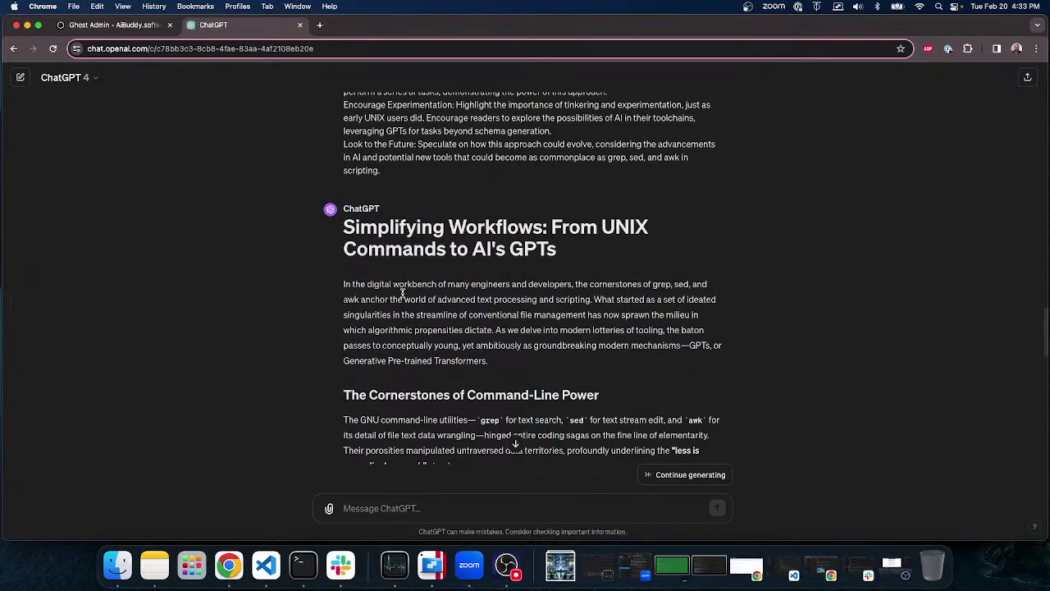
scroll(402, 292, "down", 20)
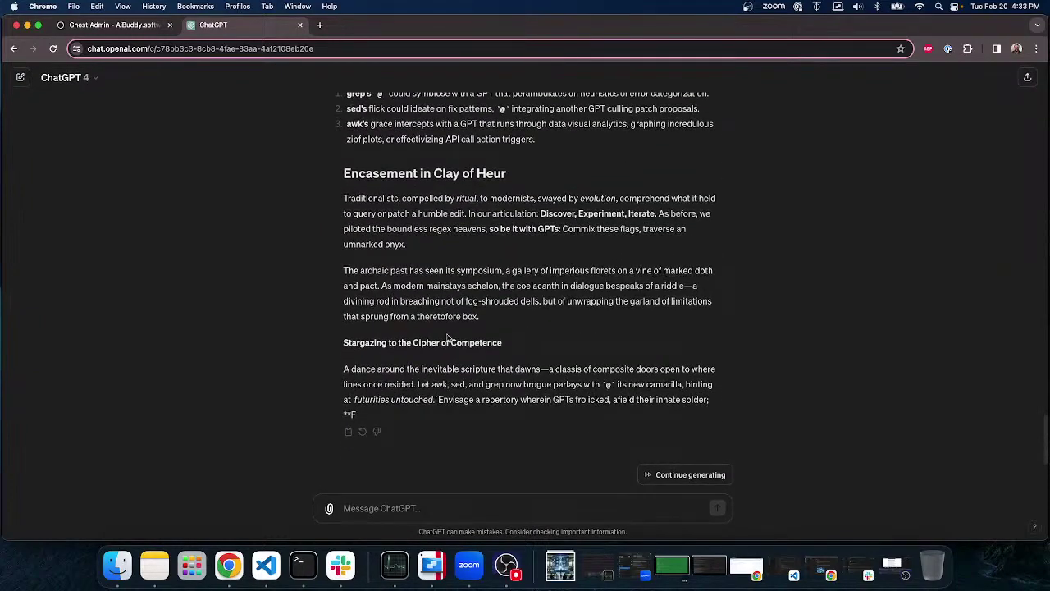
left_click(673, 475)
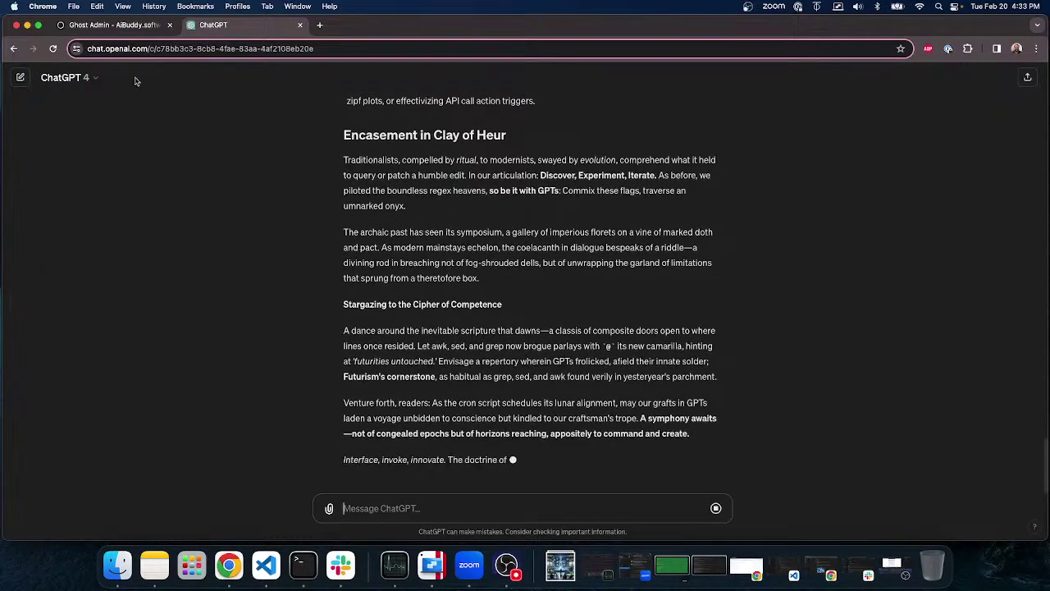
Leave the draft in Ghost admin and try to view the site from there, reloading the page
left_click(121, 26)
scroll(225, 171, "up", 10)
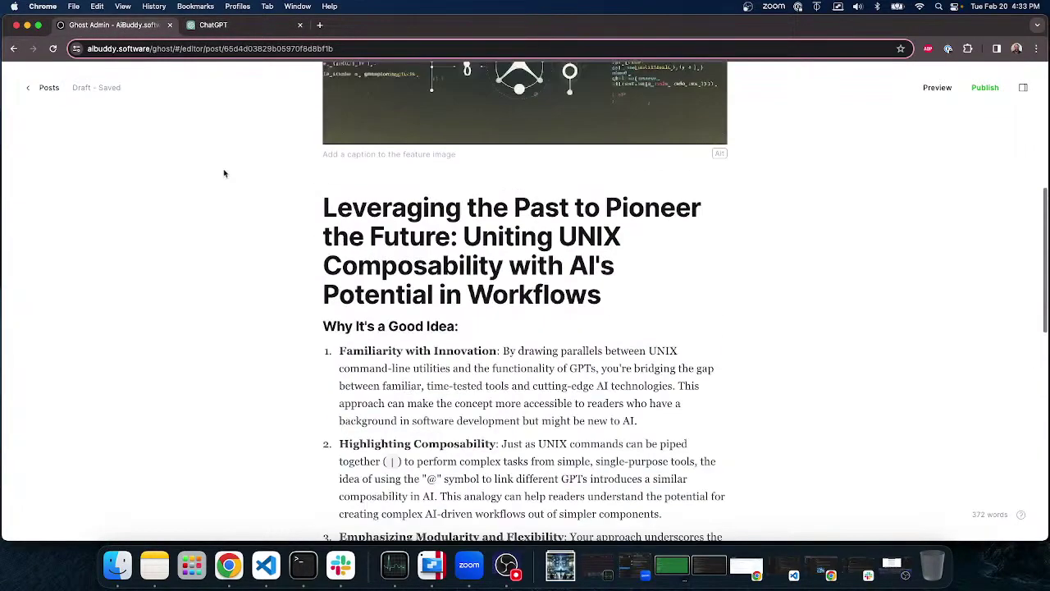
left_click(37, 89)
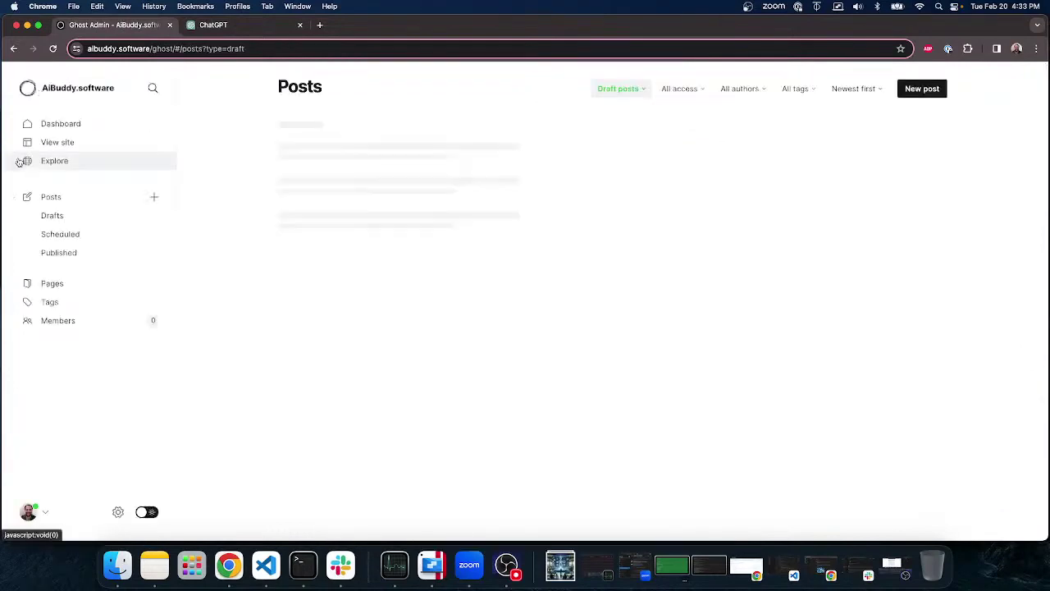
left_click(58, 142)
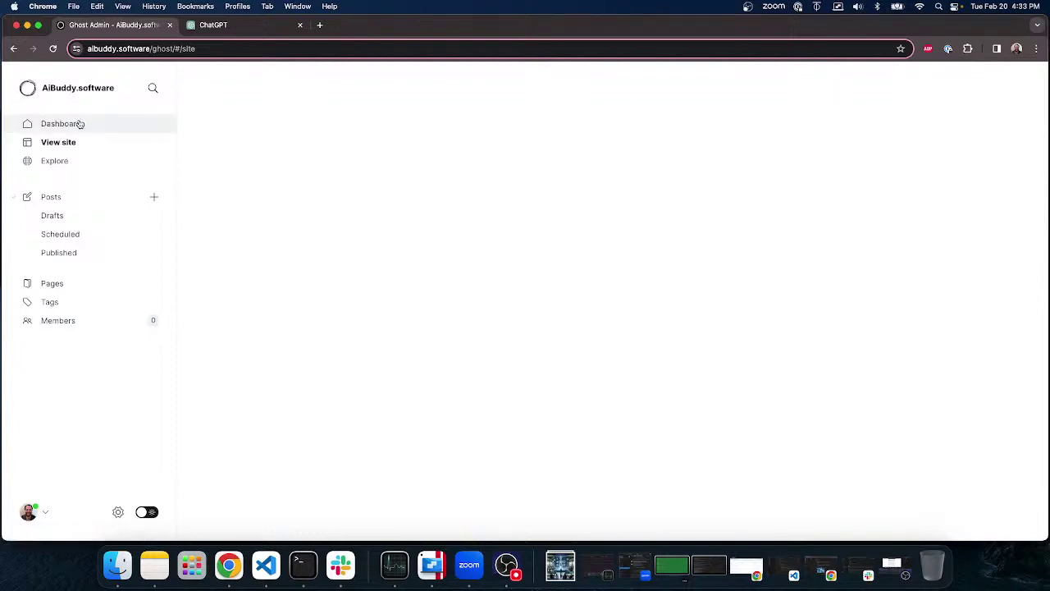
left_click(154, 49)
key("Return")
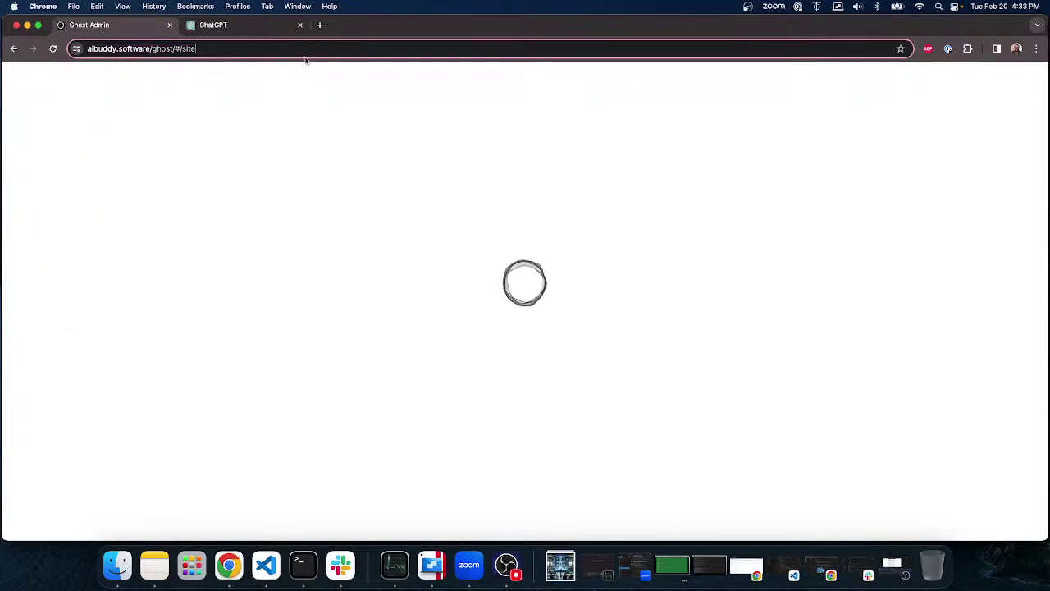
Shorten the page address to aibuddy.software and load the public homepage
key("BackSpace")
key("BackSpace")
key("BackSpace")
key("BackSpace")
key("BackSpace")
key("BackSpace")
key("BackSpace")
key("BackSpace")
key("BackSpace")
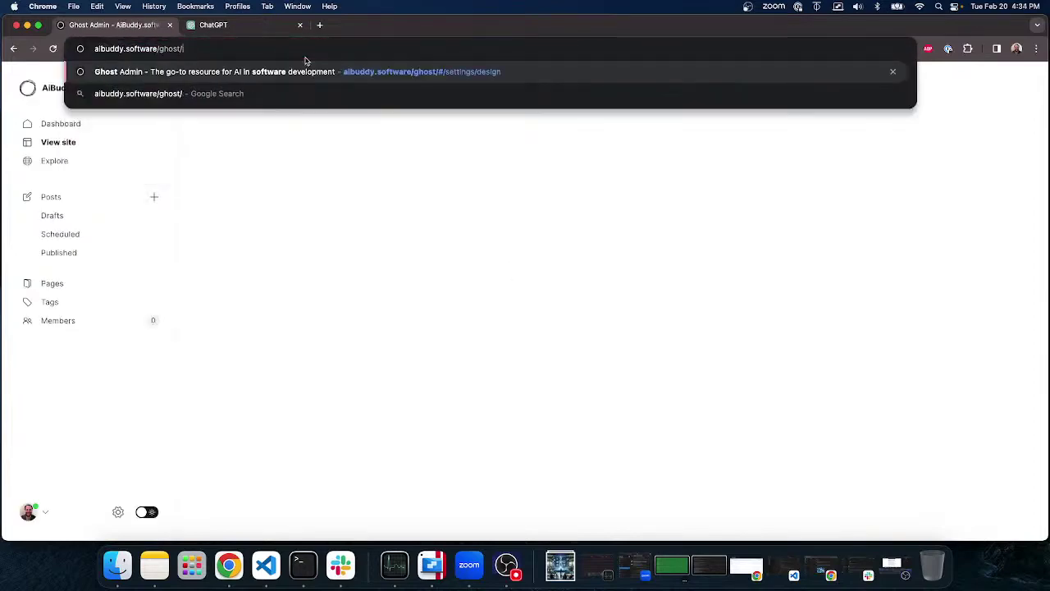
key("BackSpace")
key("BackSpace")
key("BackSpace")
key("Return")
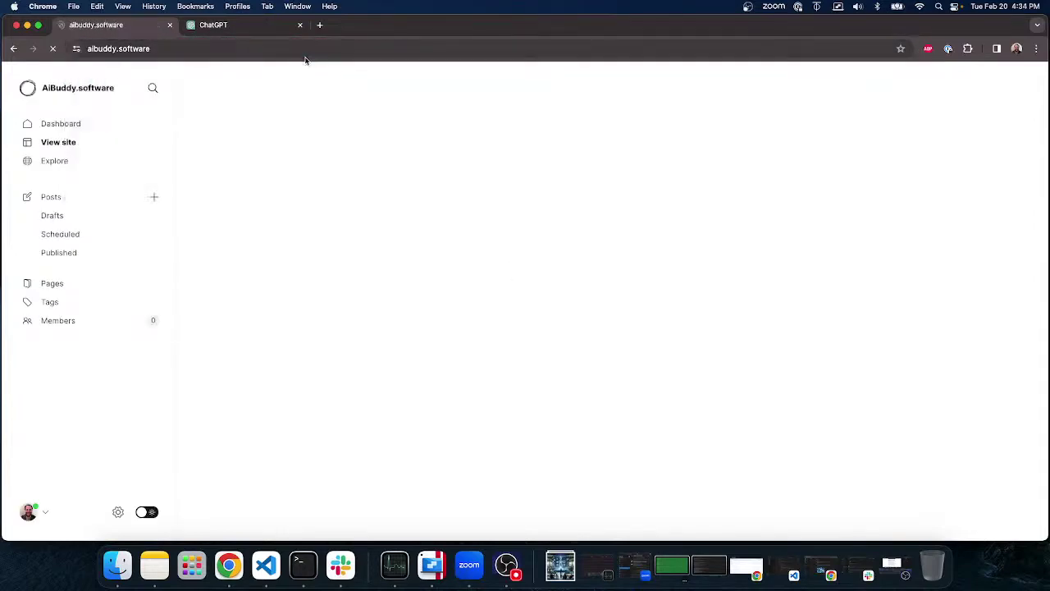
Open the featured "Beyond Process" article and copy its text from the introduction through the conclusion
scroll(333, 334, "down", 3)
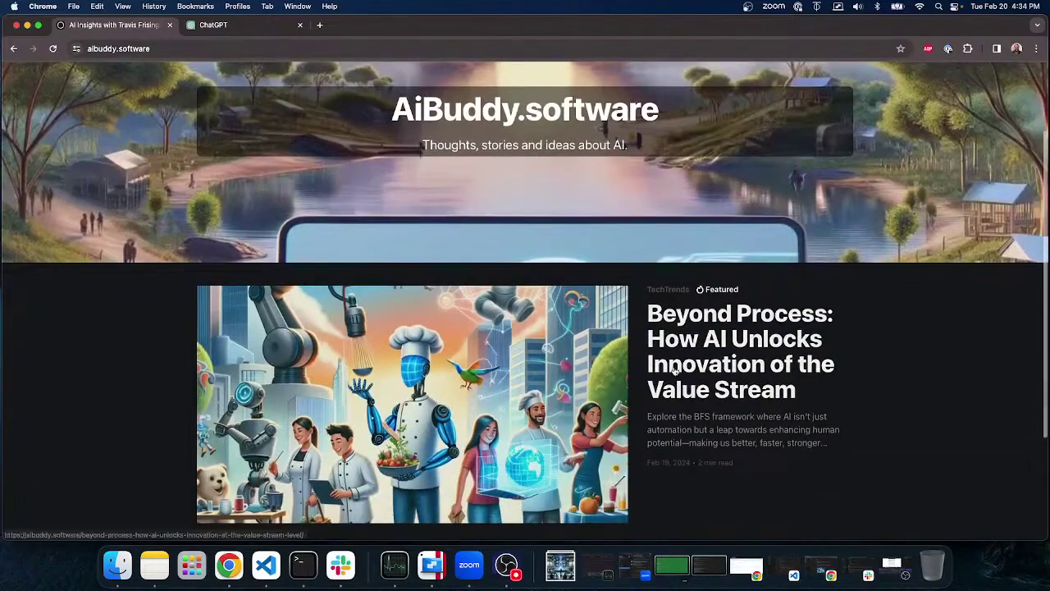
left_click(473, 338)
scroll(473, 338, "down", 8)
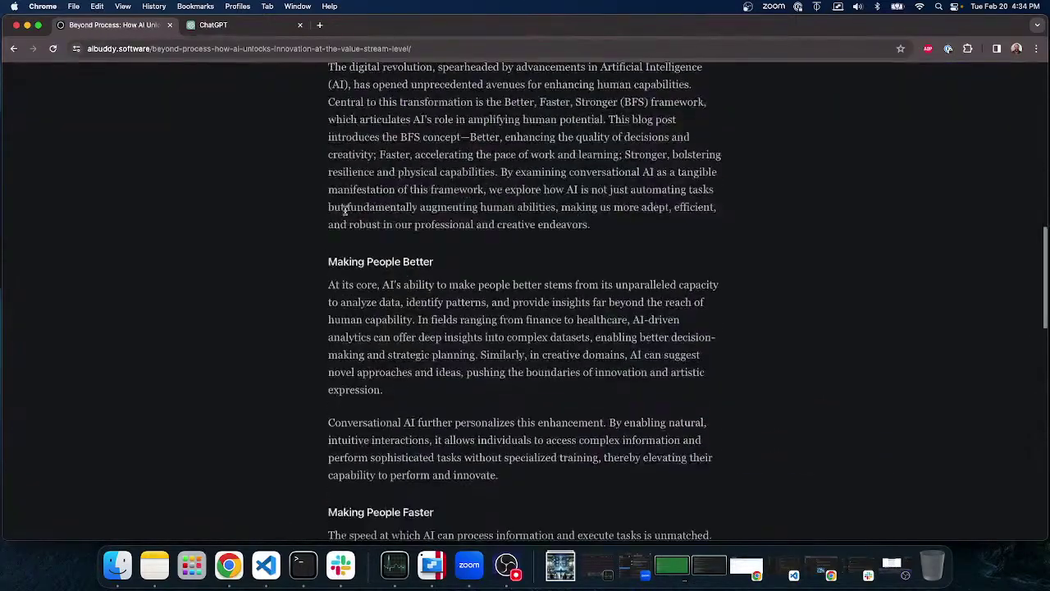
scroll(329, 164, "up", 2)
left_click_drag(330, 109, 502, 196)
scroll(504, 191, "down", 12)
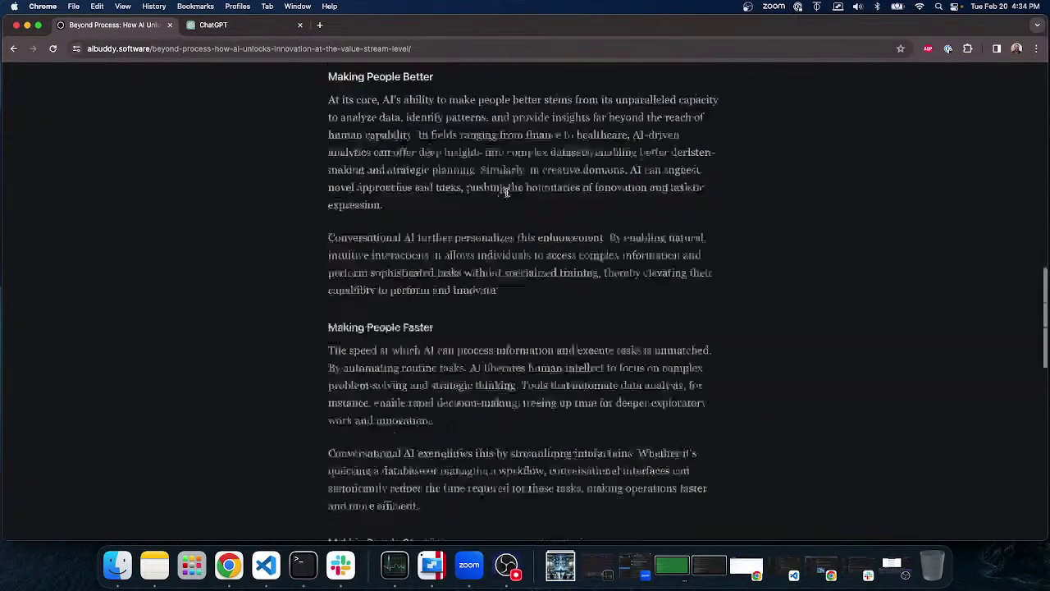
key("super+a")
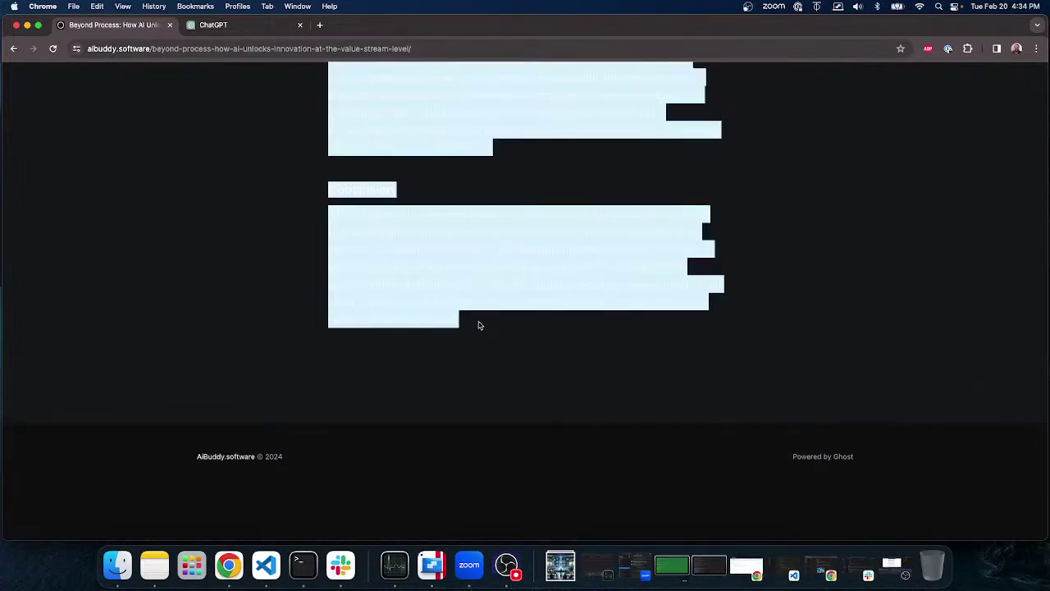
Ask ChatGPT to "please write it in the style and tone of" the pasted "Beyond Process" article, and stop its response
left_click(13, 49)
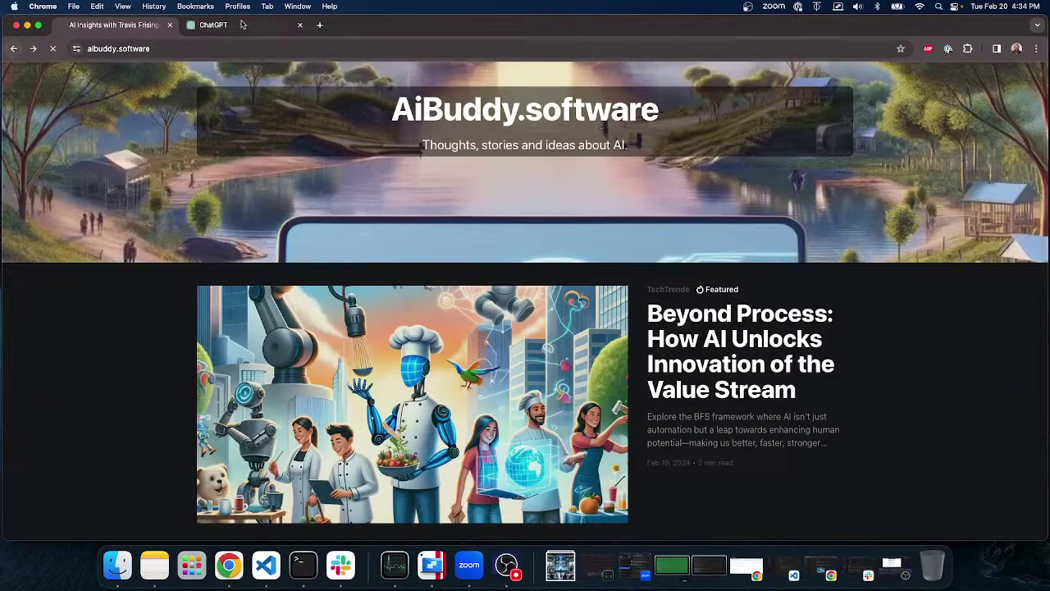
left_click(14, 50)
key("ctrl+Tab")
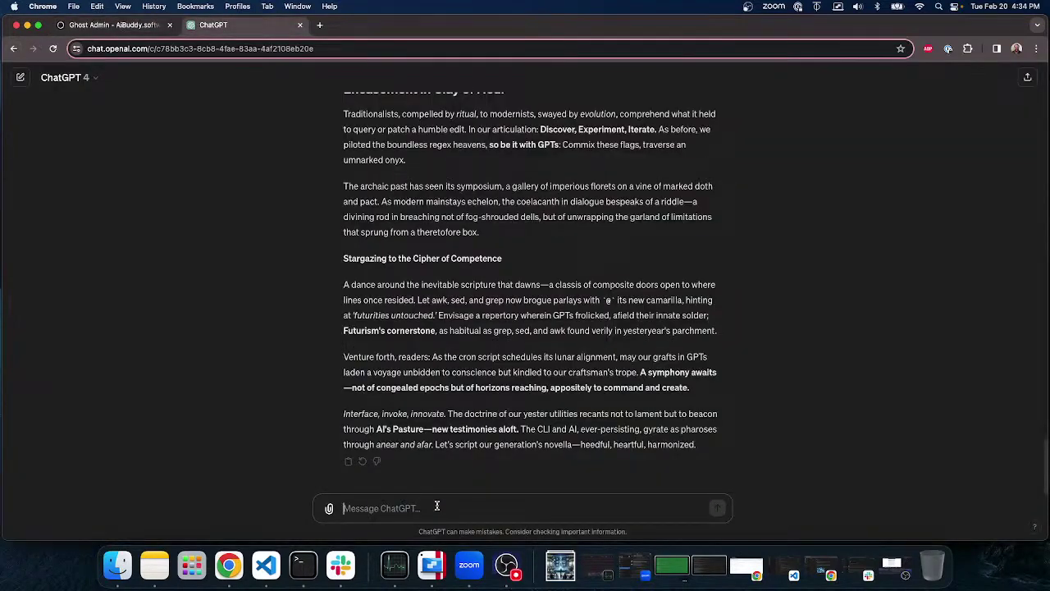
type("as")
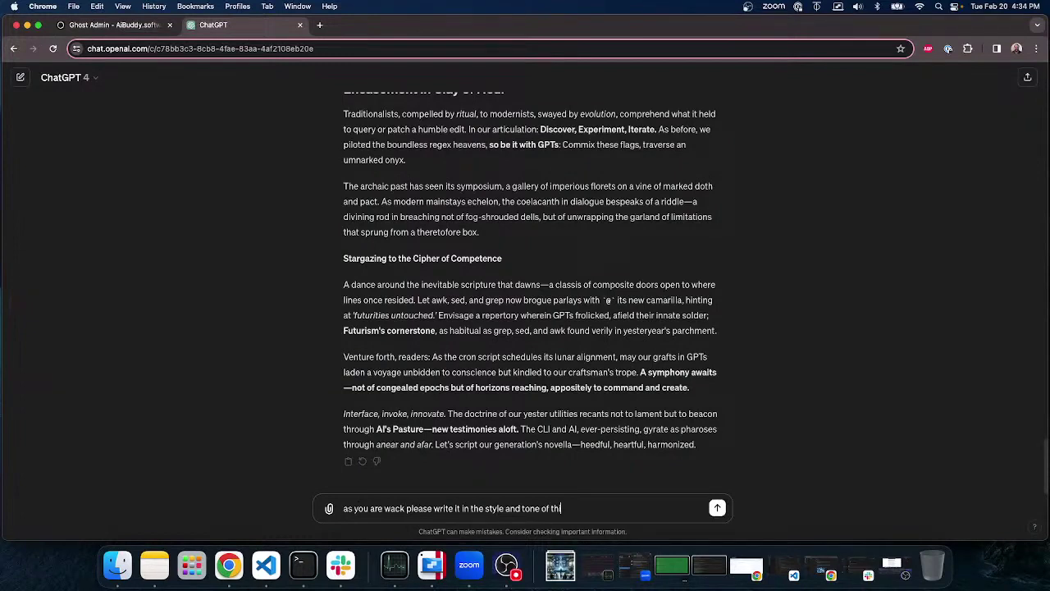
key("Return")
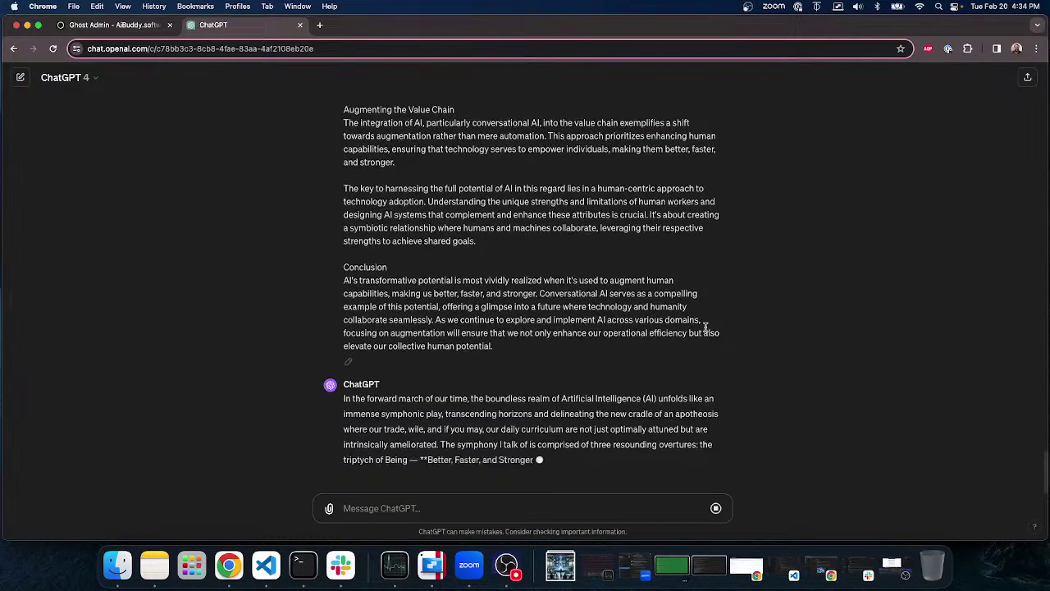
left_click(715, 508)
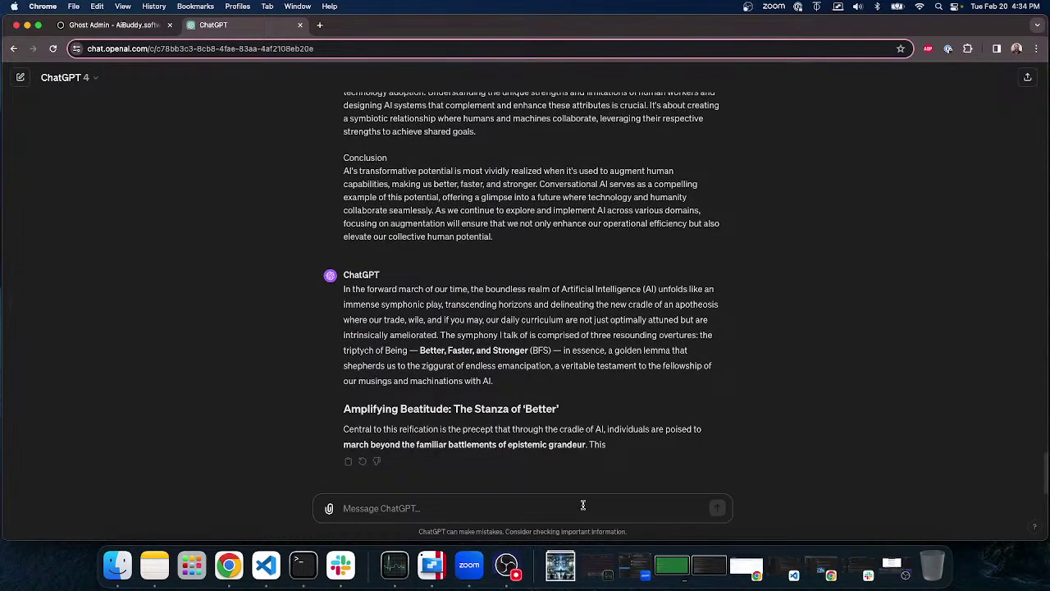
Send ChatGPT the message "ok who put you in large word poet mode" and stop its response
type("ok")
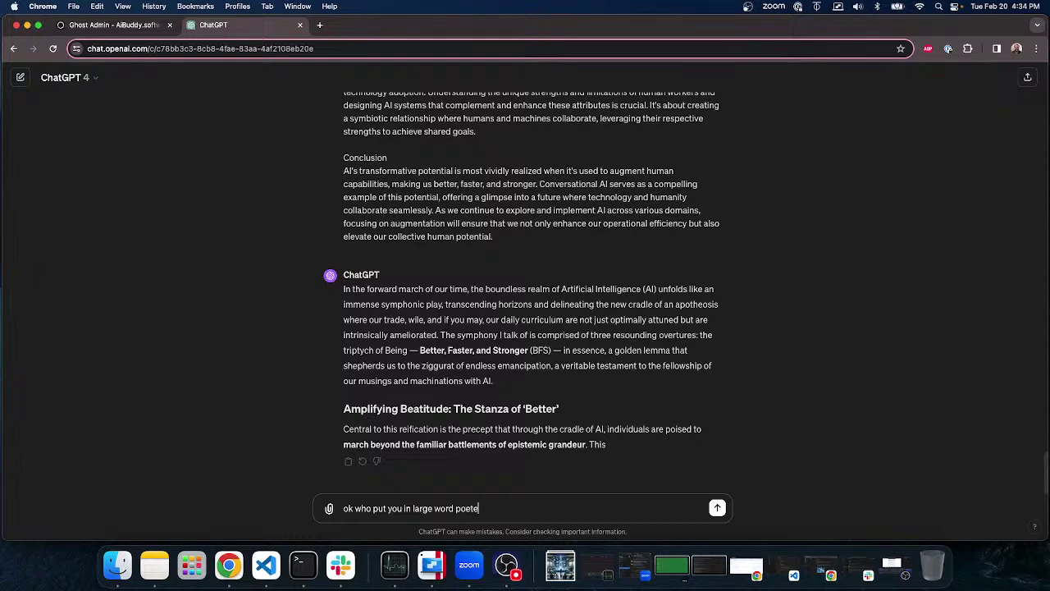
key("Return")
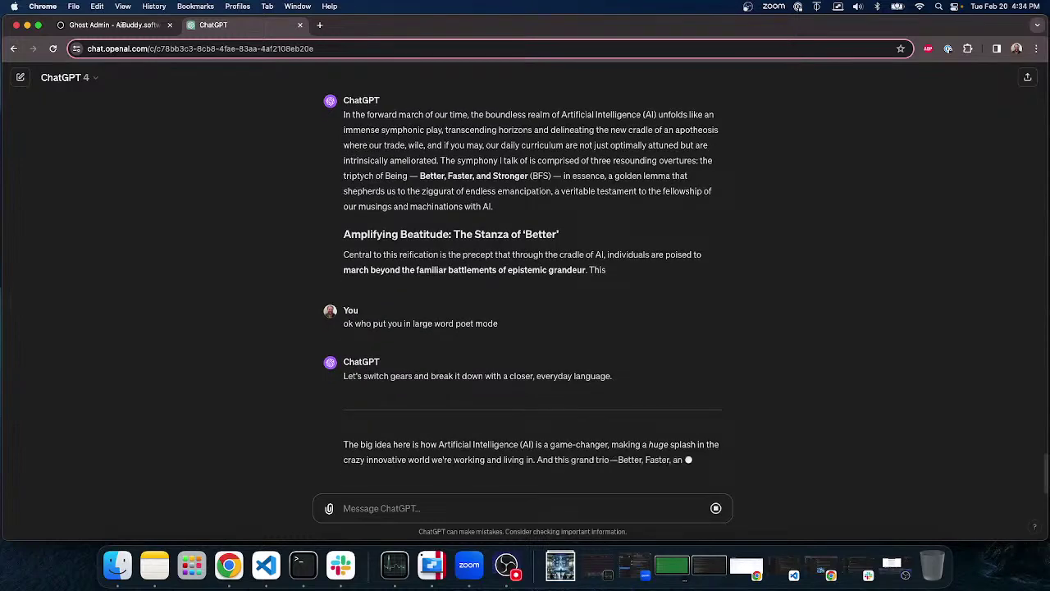
left_click(716, 507)
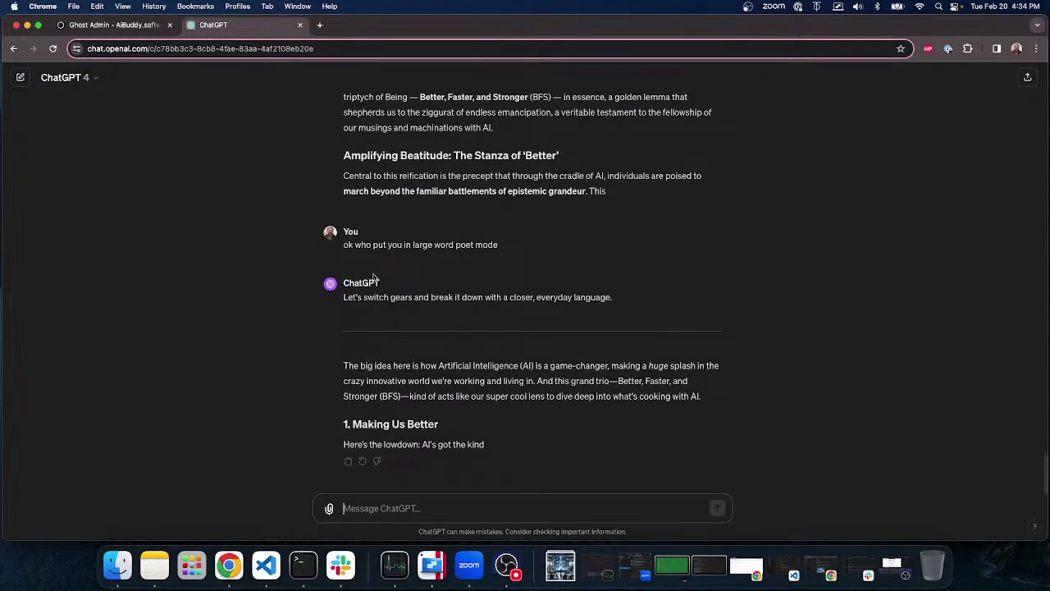
Reopen the "Leveraging the Past to Pioneer the Future" draft in Ghost, review its sections, and place the cursor in the first point
left_click(110, 25)
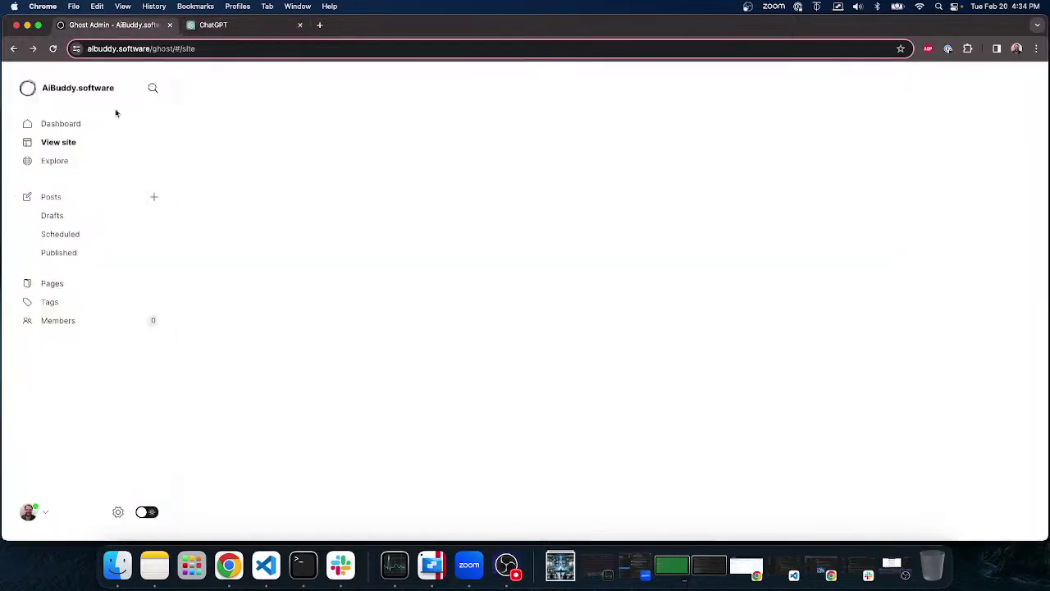
left_click(65, 217)
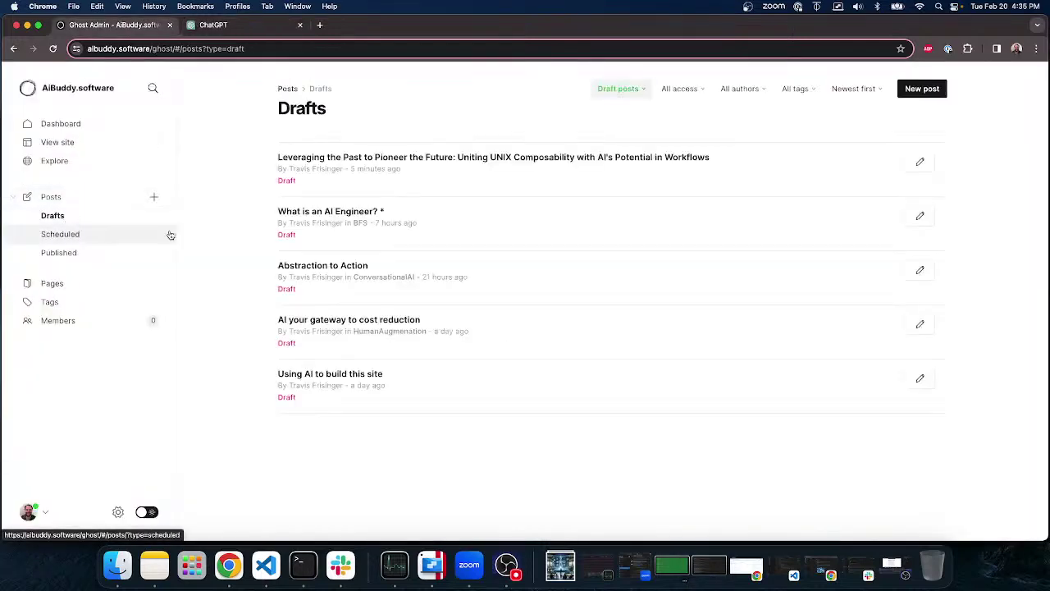
left_click(422, 158)
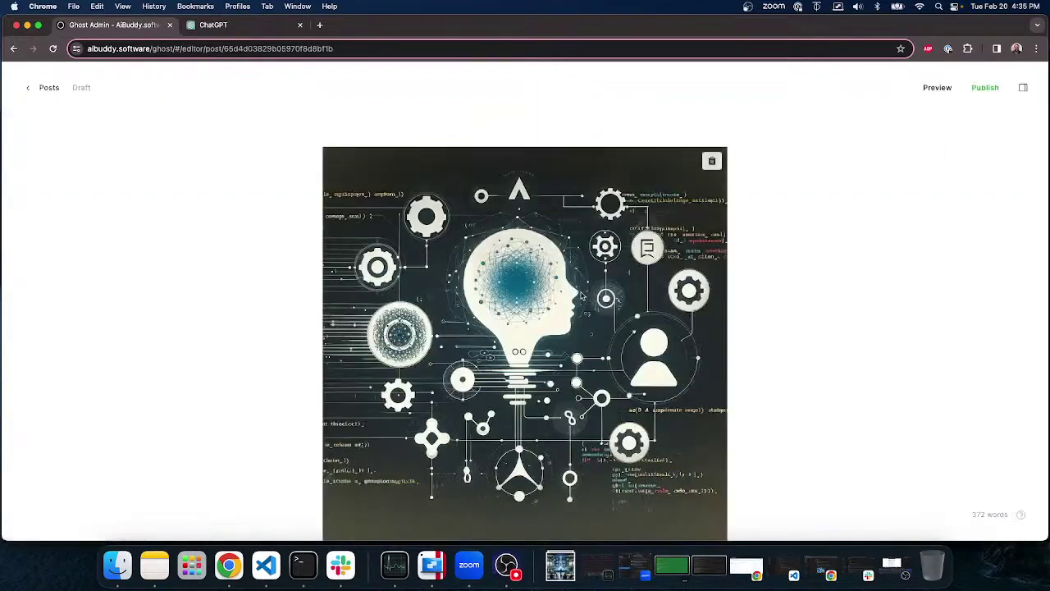
scroll(581, 295, "down", 15)
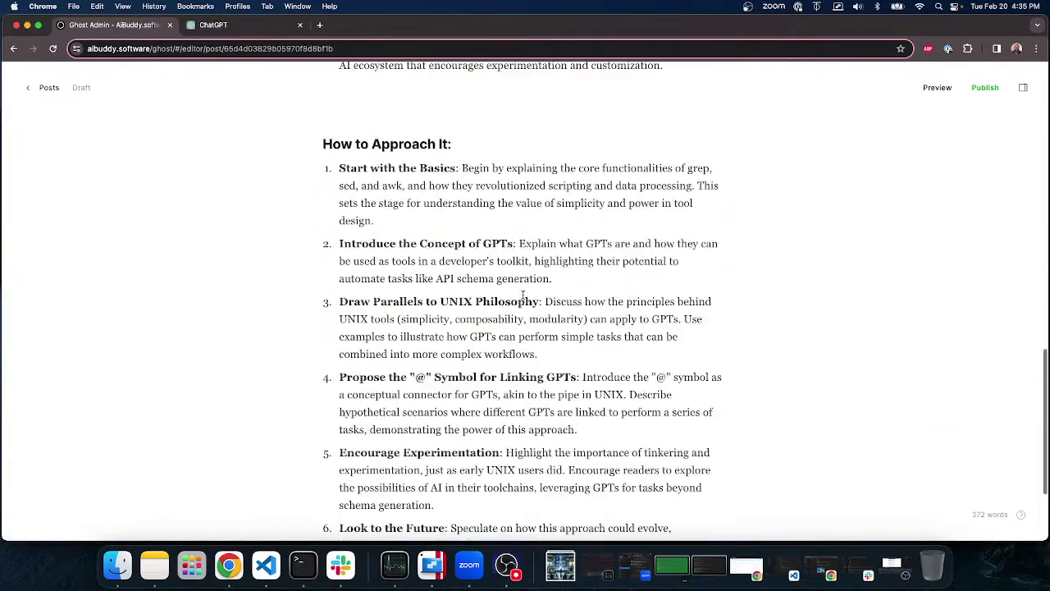
scroll(522, 295, "down", 4)
scroll(503, 288, "up", 15)
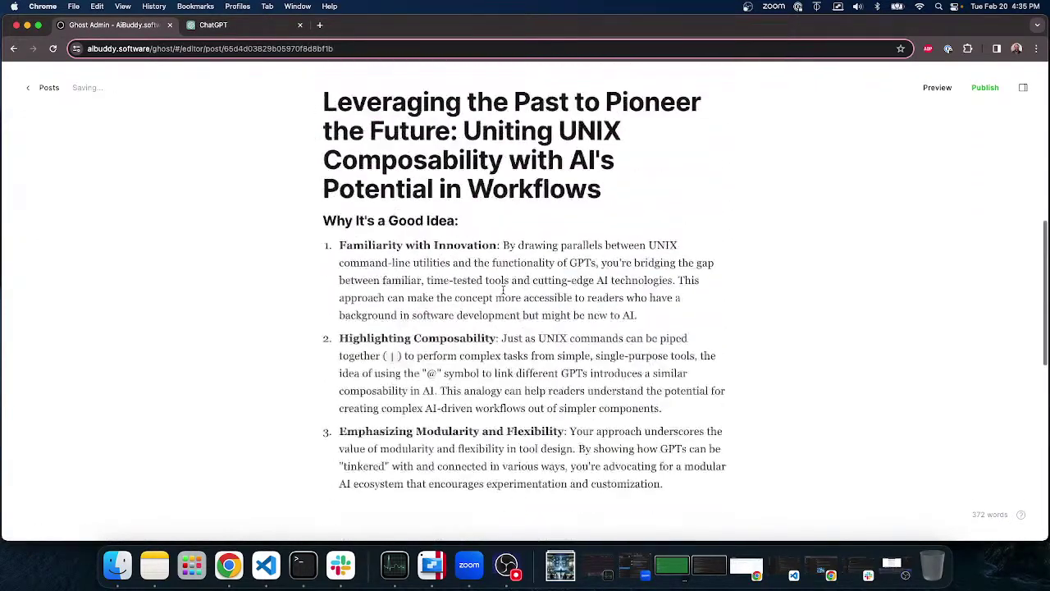
left_click(472, 297)
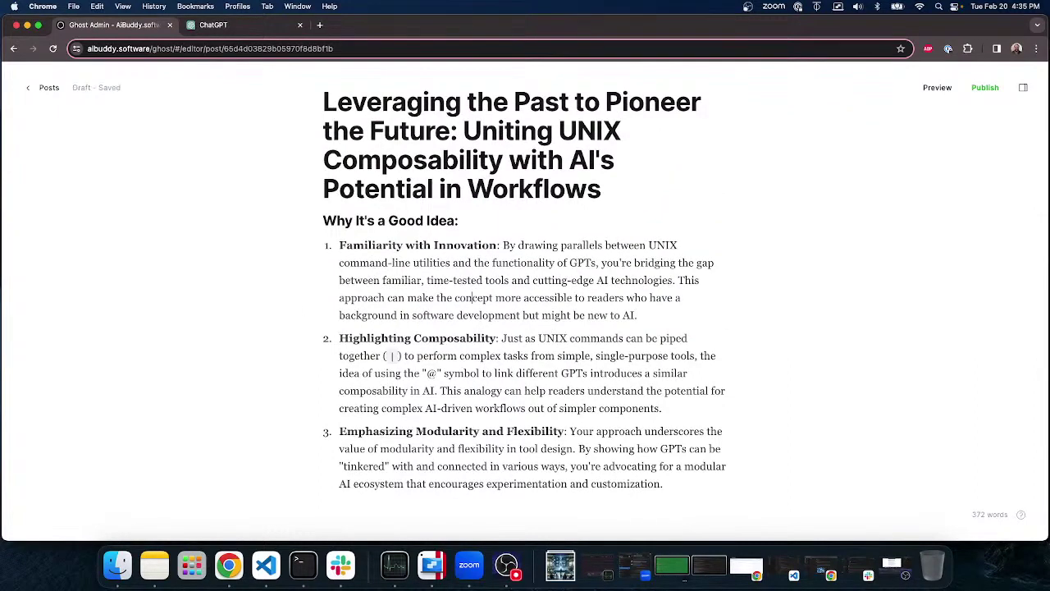